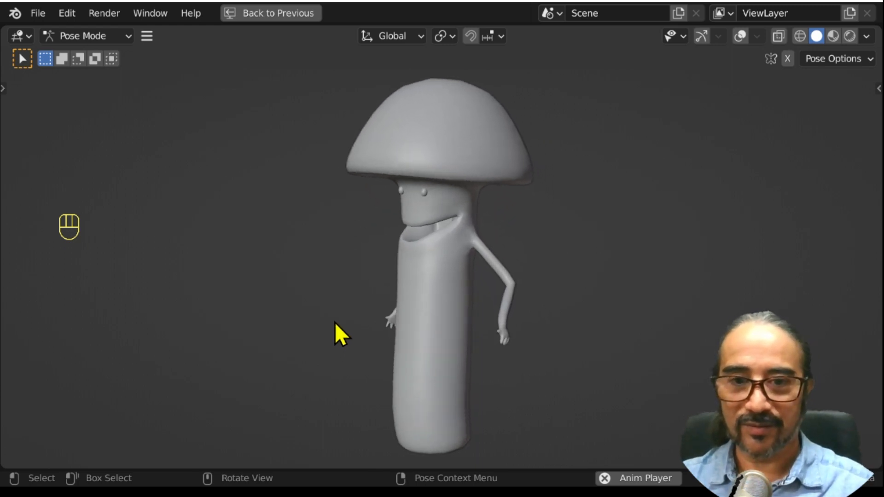
Open Pose-Asset.blend without saving the changes to the current file, and allow its Python scripts to execute.
{"action": "key", "text": "space"}
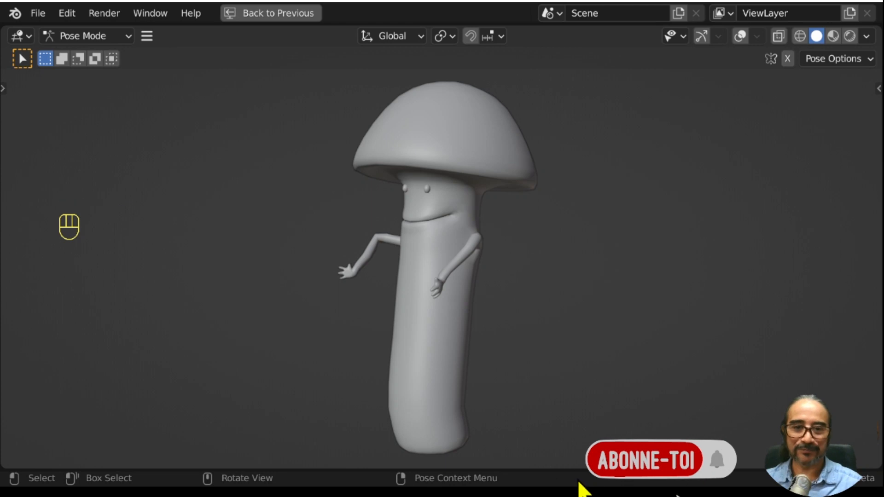
{"action": "left_click", "coordinate": [35, 13]}
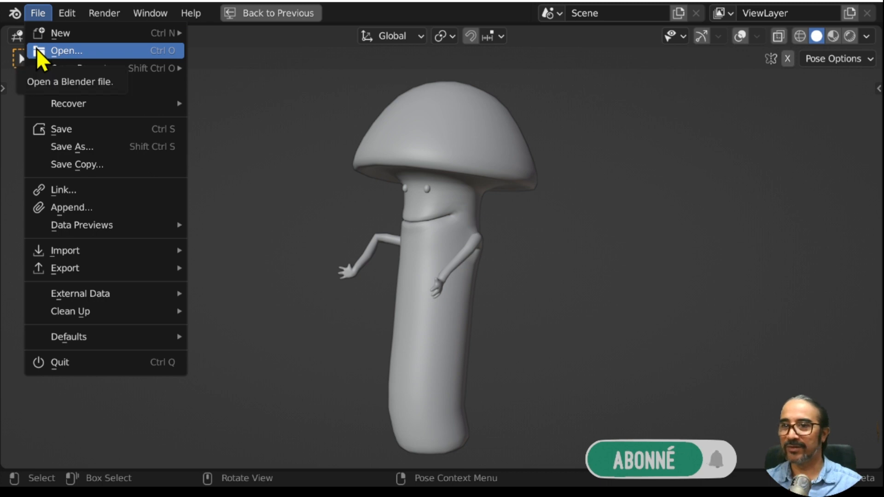
{"action": "left_click", "coordinate": [28, 52]}
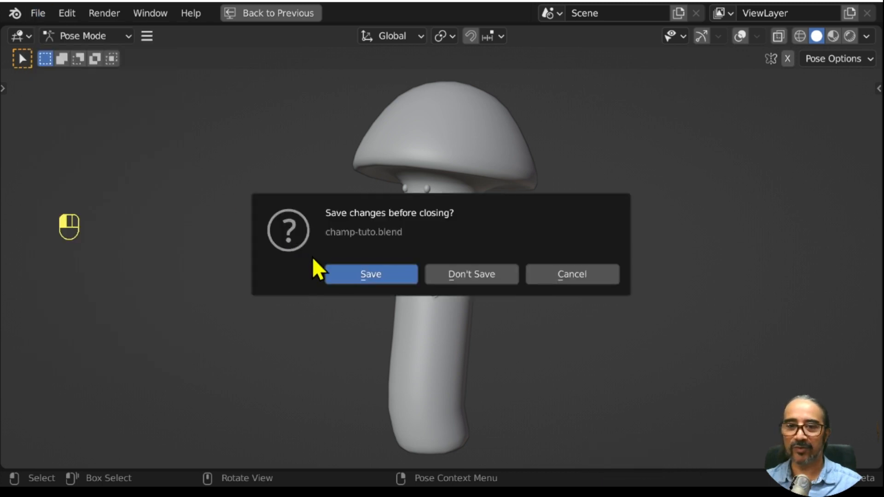
{"action": "left_click", "coordinate": [474, 278]}
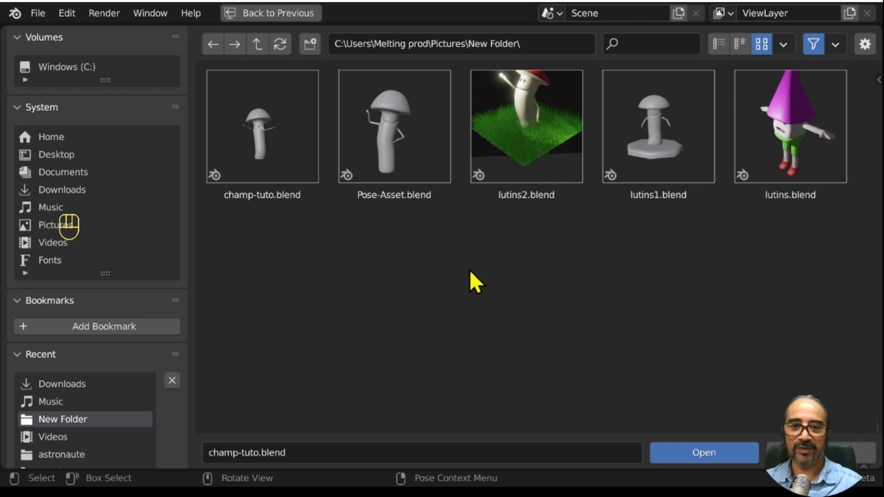
{"action": "left_click", "coordinate": [374, 125]}
{"action": "double_click", "coordinate": [374, 126]}
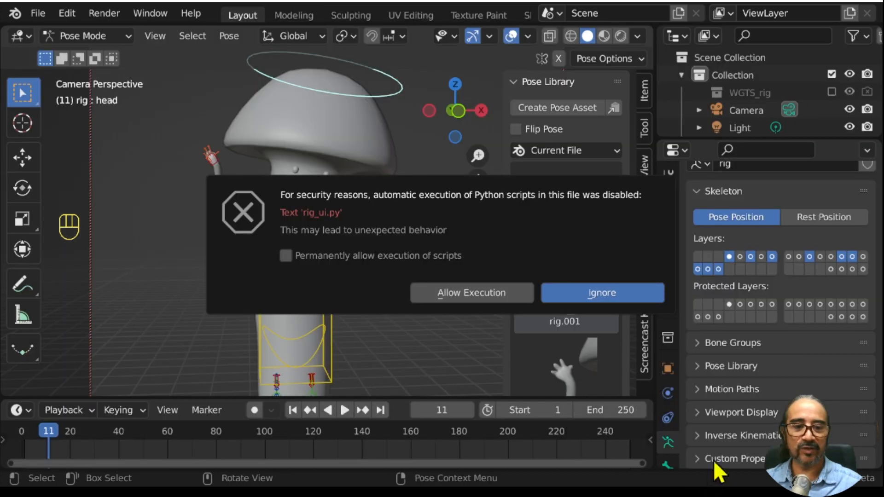
{"action": "left_click", "coordinate": [468, 292]}
Look over the posed mushroom and its pose library, and enlarge the timeline area.
{"action": "middle_click_drag", "start_coordinate": [410, 280], "coordinate": [415, 311]}
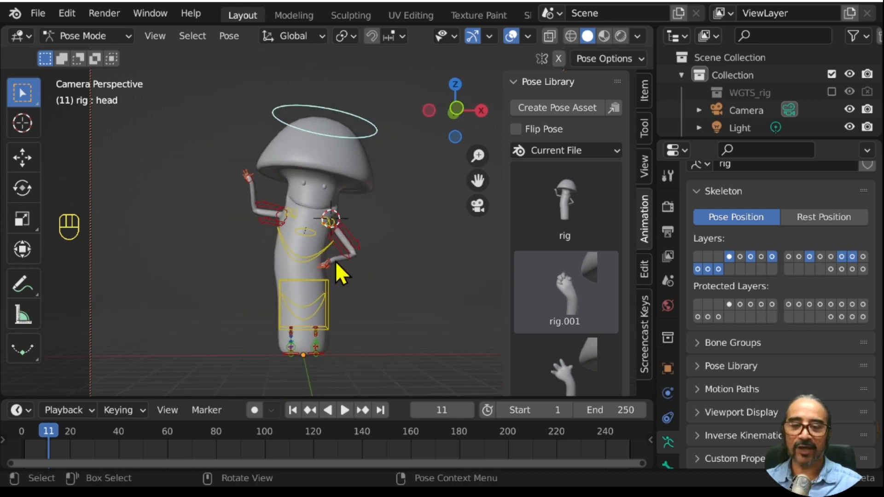
{"action": "scroll", "coordinate": [335, 262], "scroll_direction": "up", "scroll_amount": 3}
{"action": "scroll", "coordinate": [317, 272], "scroll_direction": "down", "scroll_amount": 2}
{"action": "middle_click_drag", "start_coordinate": [316, 274], "coordinate": [322, 278]}
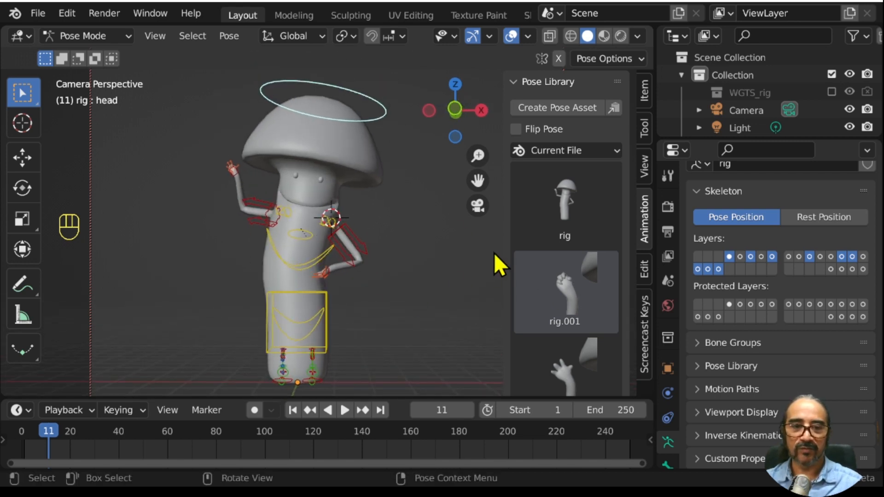
{"action": "scroll", "coordinate": [562, 191], "scroll_direction": "down", "scroll_amount": 5}
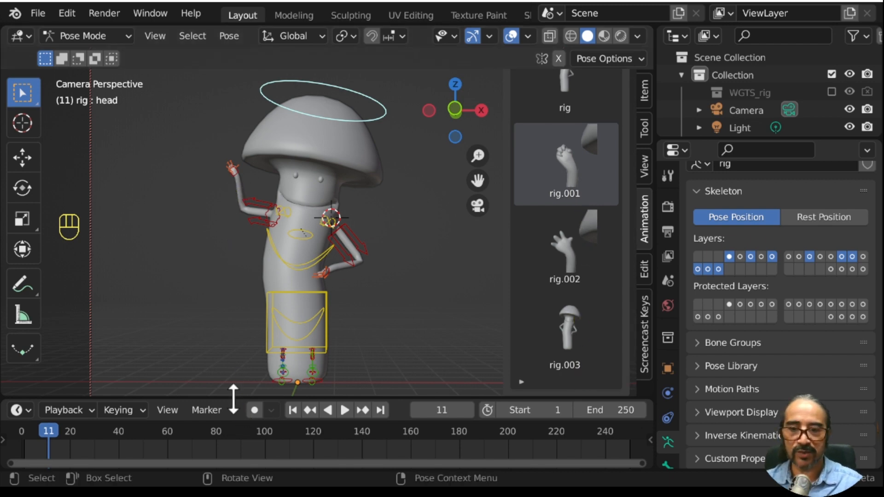
{"action": "left_click_drag", "start_coordinate": [231, 398], "coordinate": [232, 360]}
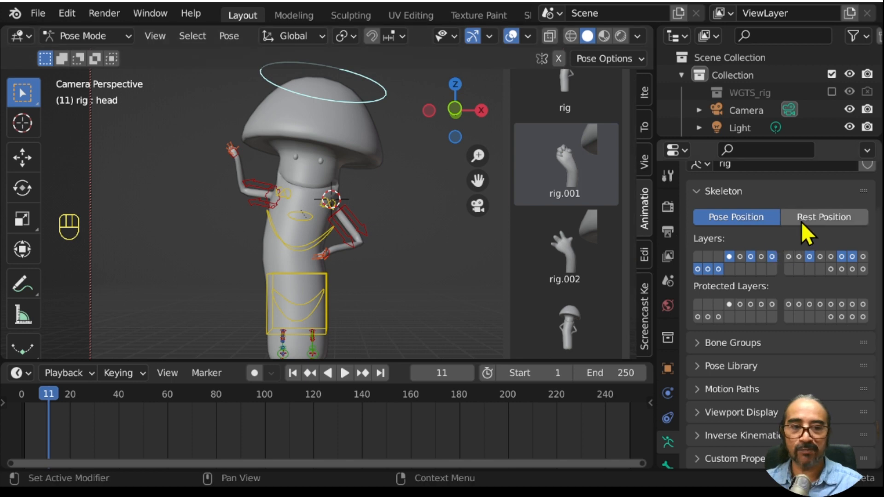
Compare the rig's rest and pose positions and leave the skeleton in Rest Position.
{"action": "left_click", "coordinate": [823, 216]}
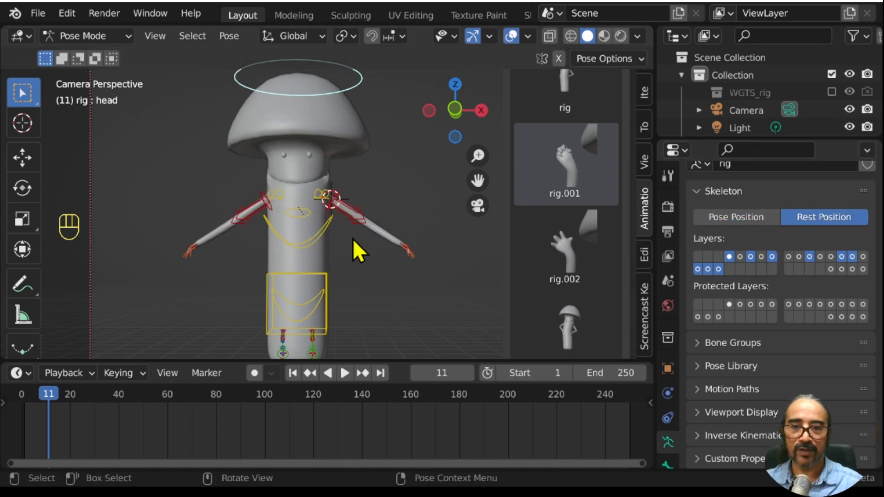
{"action": "middle_click_drag", "start_coordinate": [330, 289], "coordinate": [364, 265]}
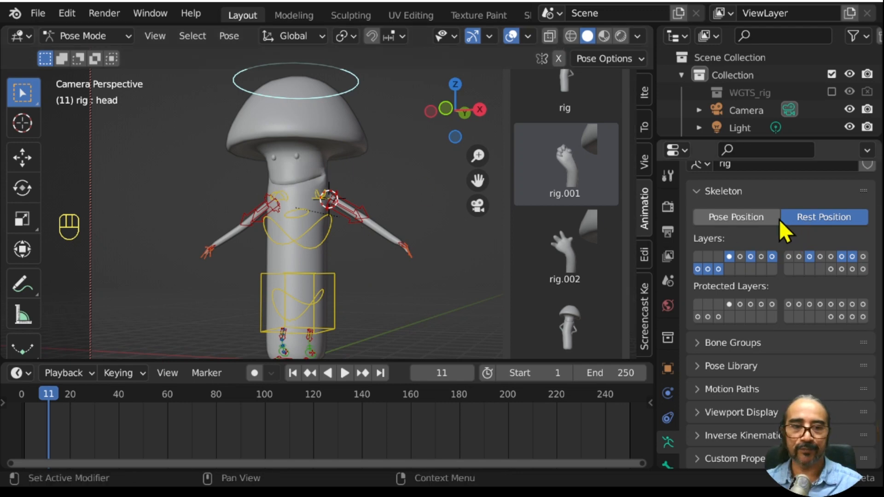
{"action": "left_click", "coordinate": [753, 215]}
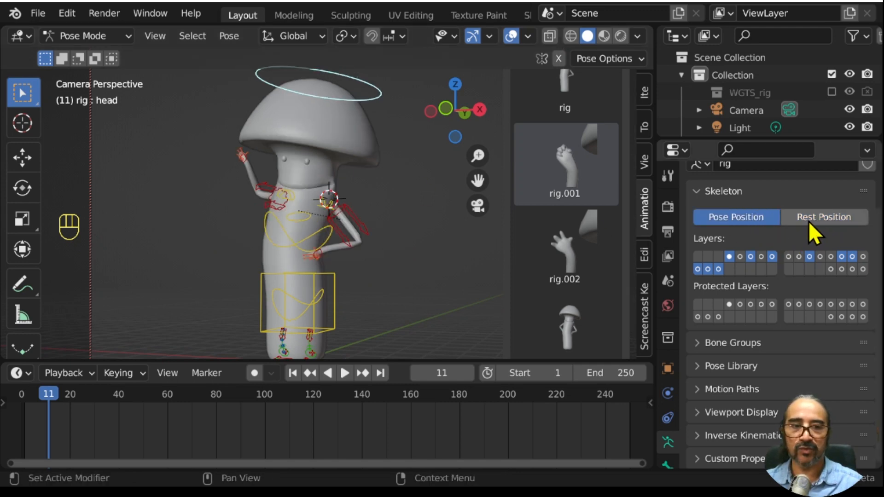
{"action": "left_click", "coordinate": [827, 219]}
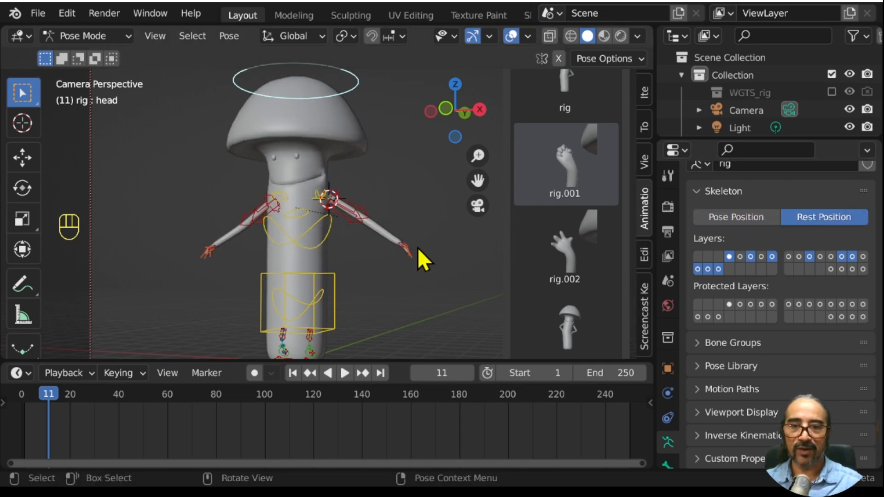
{"action": "middle_click_drag", "start_coordinate": [418, 248], "coordinate": [267, 242]}
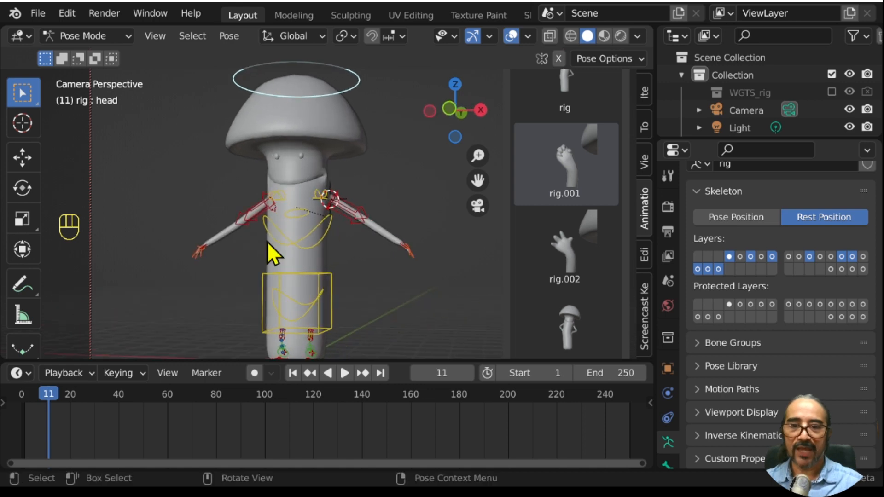
Switch the rig from Pose Mode to Object Mode and hide it so only the mushroom mesh is shown.
{"action": "left_click", "coordinate": [299, 245]}
{"action": "key", "text": "ctrl"}
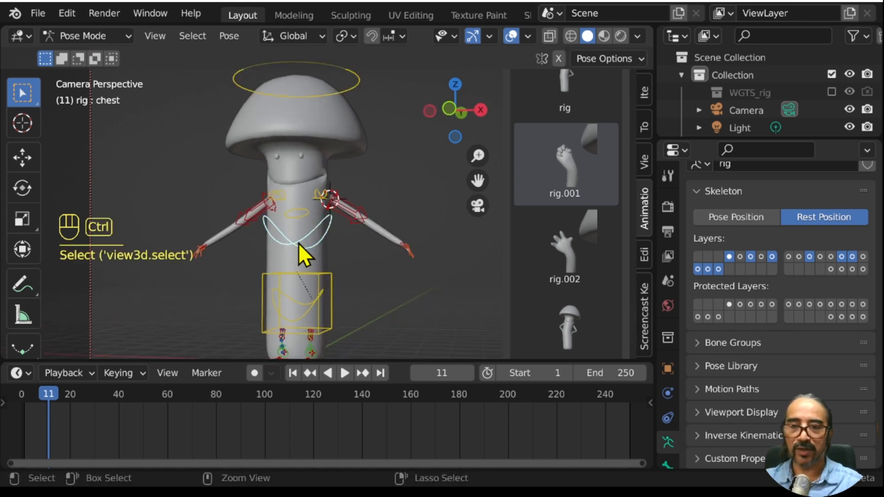
{"action": "key", "text": "ctrl+Tab"}
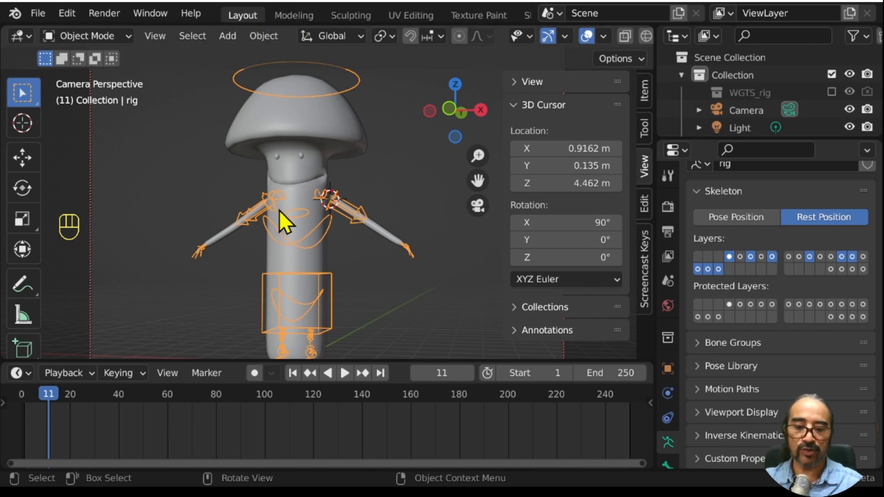
{"action": "key", "text": "h"}
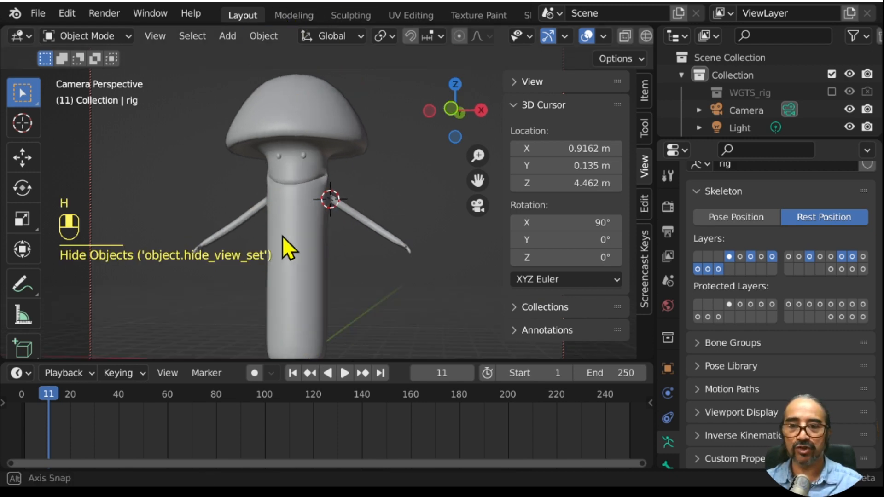
{"action": "middle_click_drag", "start_coordinate": [338, 189], "coordinate": [366, 237], "text": "shift"}
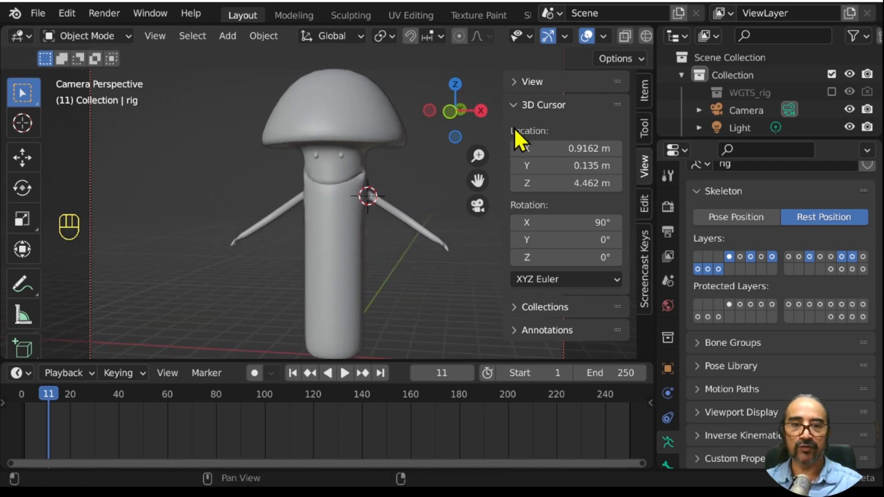
Collapse the 3D Cursor settings, select the mushroom mesh, and enlarge the properties editor in height and width.
{"action": "left_click", "coordinate": [515, 106]}
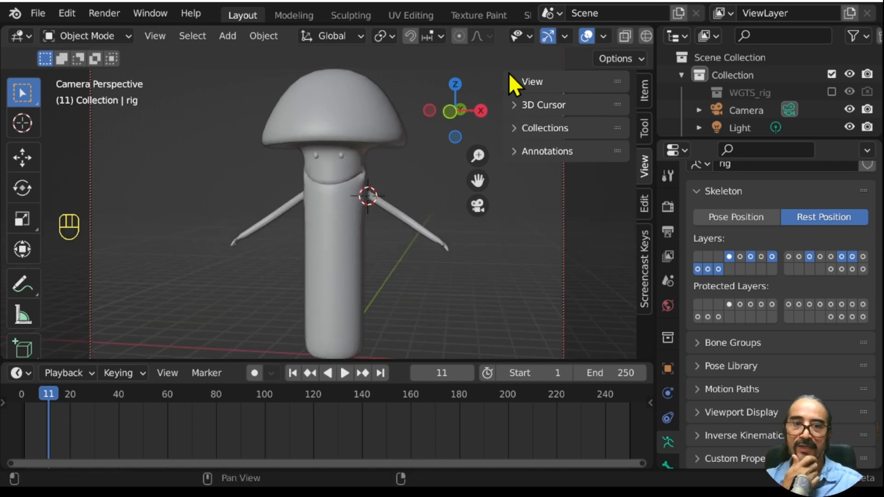
{"action": "left_click", "coordinate": [385, 118]}
{"action": "middle_click_drag", "start_coordinate": [364, 313], "coordinate": [414, 294]}
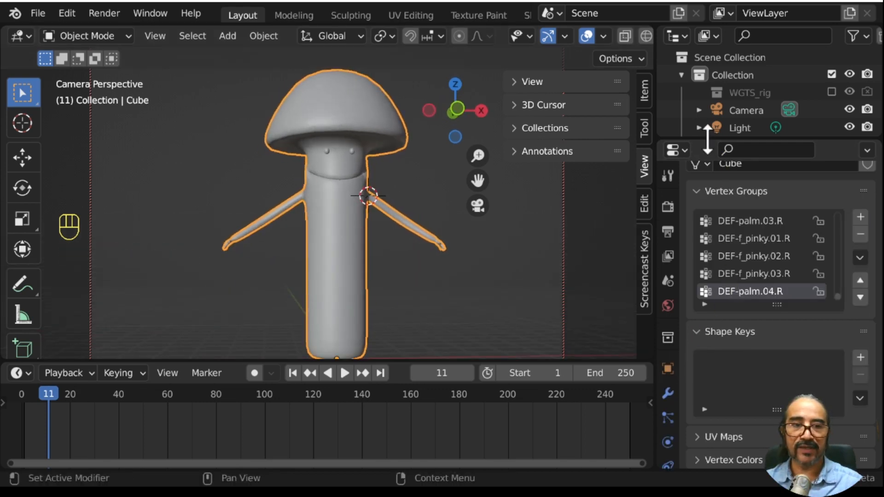
{"action": "left_click_drag", "start_coordinate": [705, 139], "coordinate": [705, 52]}
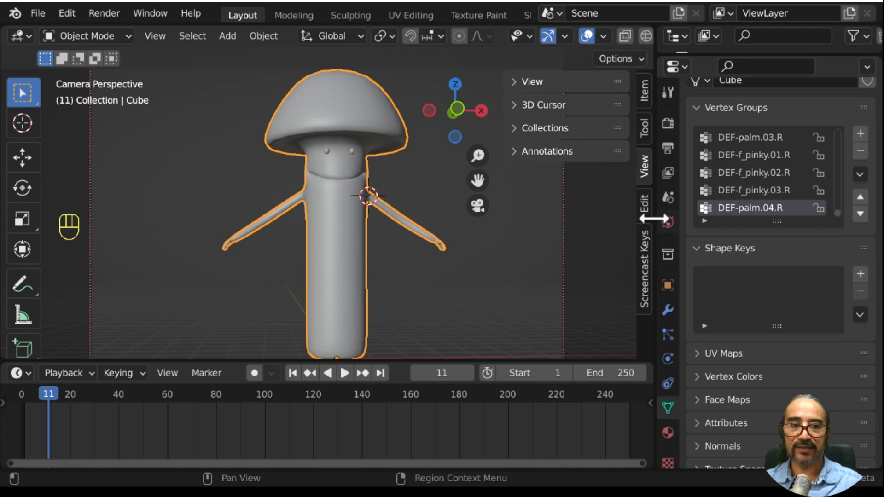
{"action": "left_click_drag", "start_coordinate": [654, 219], "coordinate": [623, 220]}
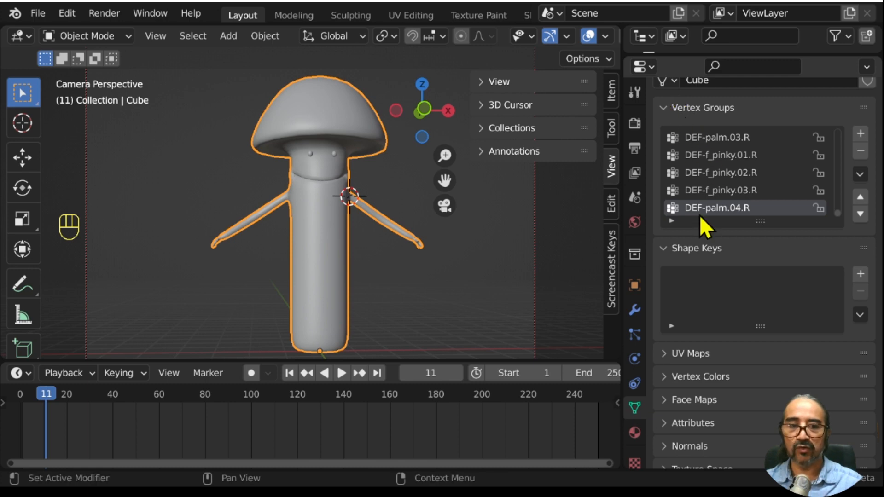
Collapse the vertex groups, then add a Basis shape key and a second one named A to the mushroom mesh.
{"action": "left_click", "coordinate": [662, 107]}
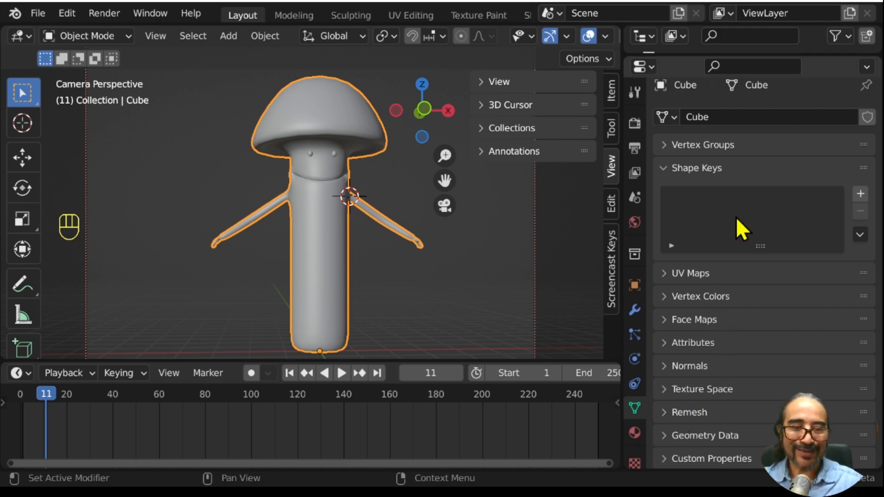
{"action": "left_click", "coordinate": [860, 194]}
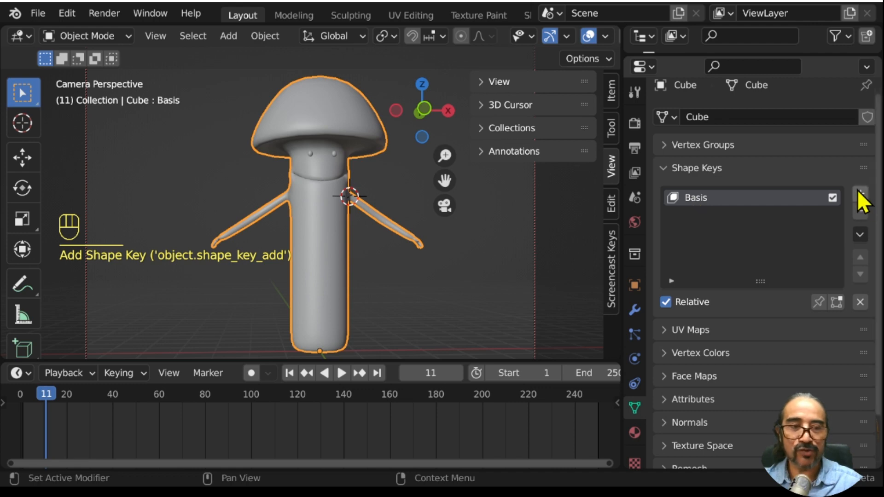
{"action": "left_click", "coordinate": [860, 194]}
{"action": "double_click", "coordinate": [701, 214]}
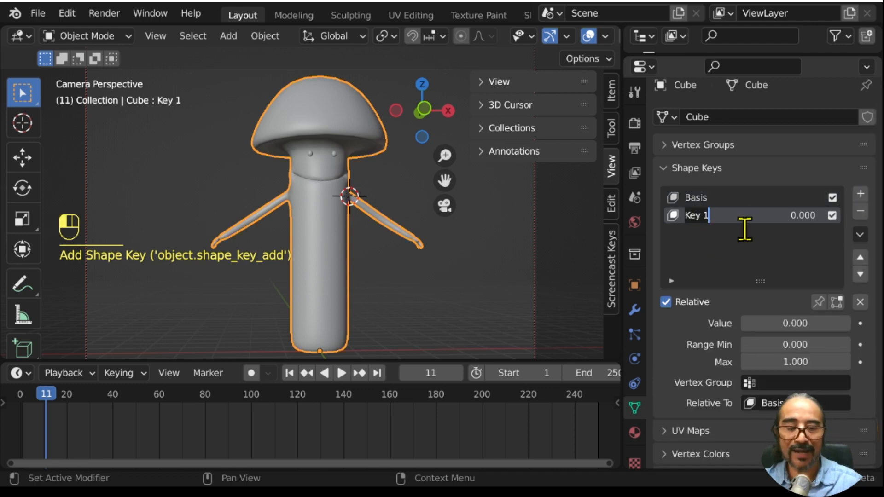
{"action": "type", "text": "A"}
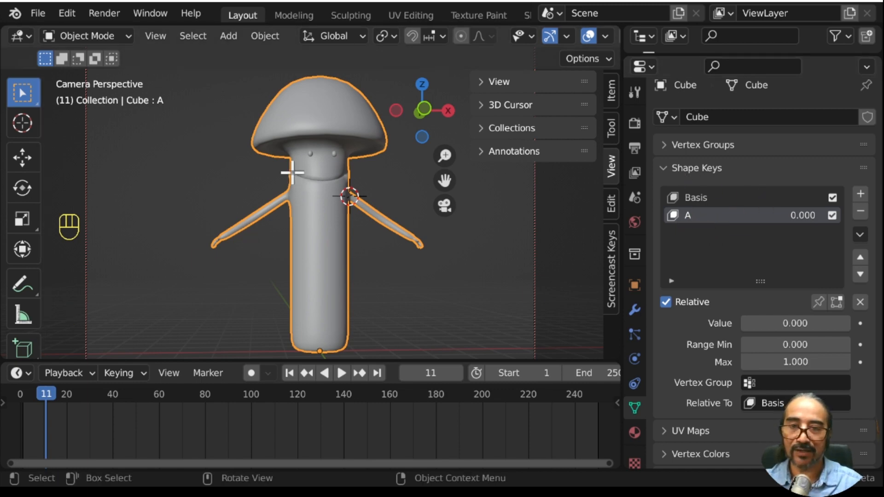
Edit shape key A by lowering the four central faces just below the mouth about 0.04 m along global Z.
{"action": "key", "text": "Tab"}
{"action": "scroll", "coordinate": [336, 209], "scroll_direction": "up", "scroll_amount": 2}
{"action": "mouse_move", "coordinate": [357, 231]}
{"action": "middle_mouse_down"}
{"action": "mouse_move", "coordinate": [322, 229]}
{"action": "mouse_move", "coordinate": [343, 238]}
{"action": "middle_mouse_up"}
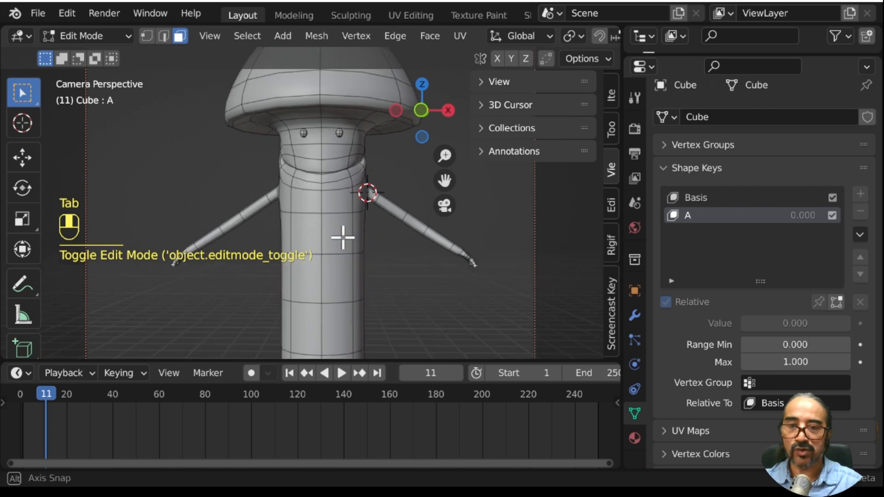
{"action": "scroll", "coordinate": [345, 217], "scroll_direction": "up", "scroll_amount": 2}
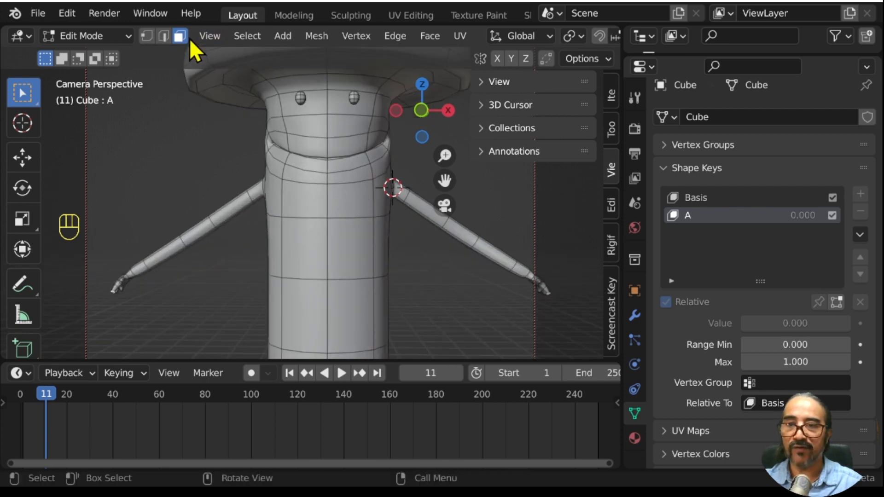
{"action": "left_click", "coordinate": [358, 176]}
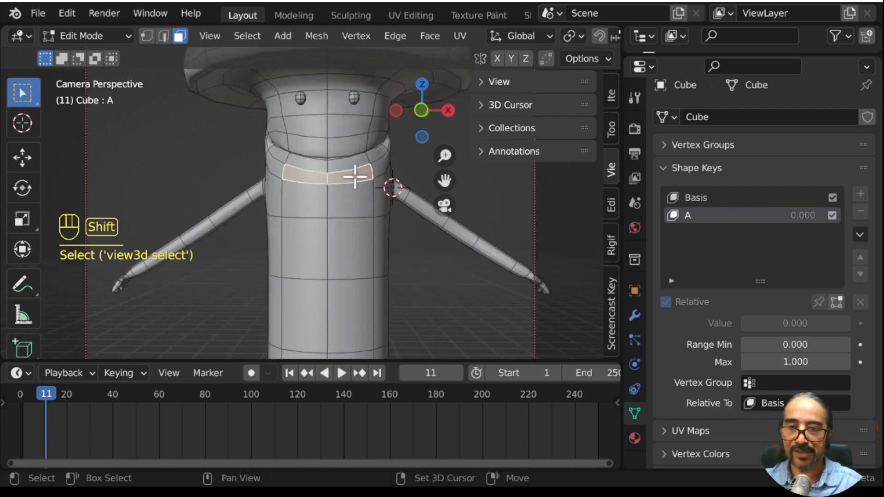
{"action": "left_click", "coordinate": [351, 163], "text": "shift"}
{"action": "scroll", "coordinate": [363, 212], "scroll_direction": "up", "scroll_amount": 1}
{"action": "middle_click_drag", "start_coordinate": [363, 212], "coordinate": [346, 277]}
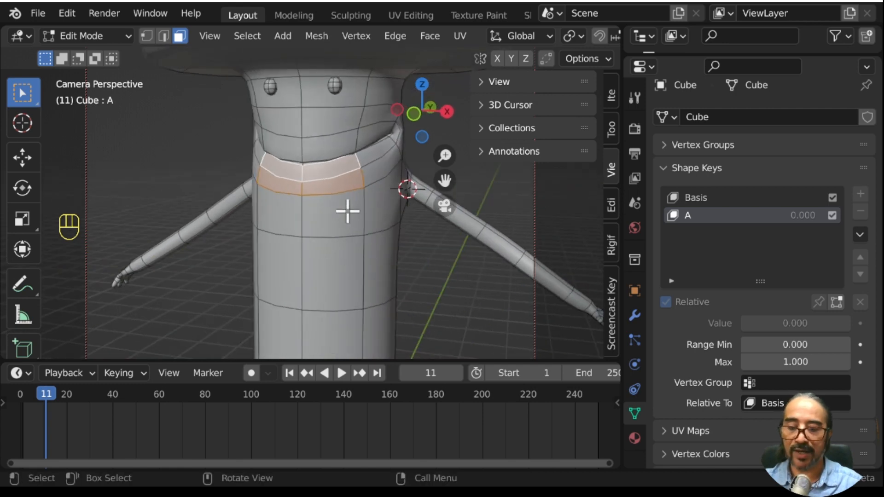
{"action": "key", "text": "g"}
{"action": "key", "text": "z"}
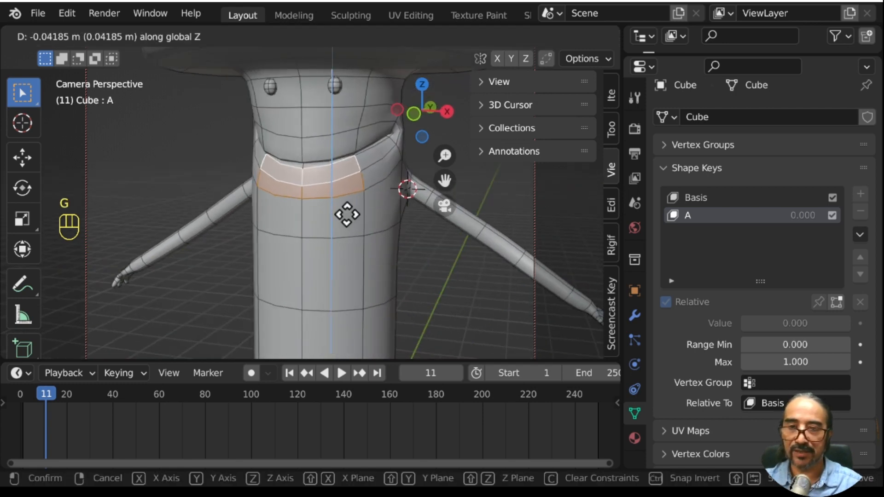
{"action": "left_click", "coordinate": [333, 191]}
Add the central faces on the lower lip's edge to the selection and lower everything about 0.22 m along Z.
{"action": "key", "text": "shift"}
{"action": "left_click", "coordinate": [312, 166], "text": "shift"}
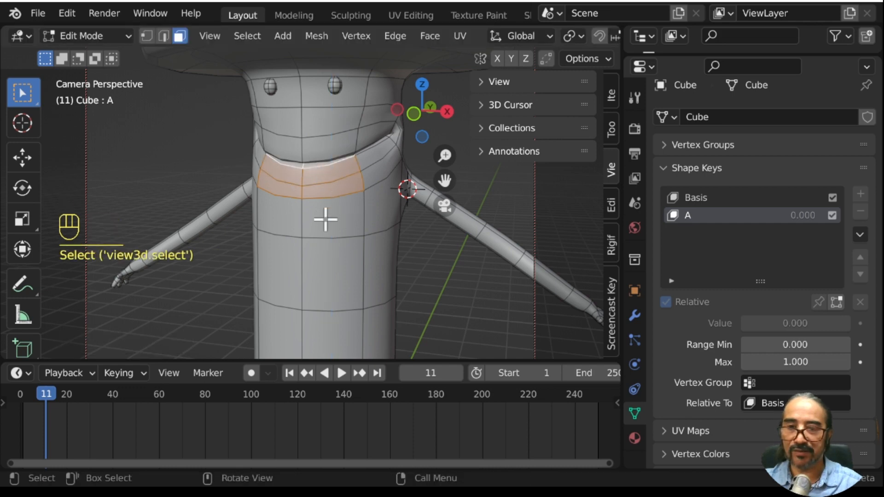
{"action": "scroll", "coordinate": [326, 220], "scroll_direction": "up", "scroll_amount": 1}
{"action": "middle_click_drag", "start_coordinate": [326, 219], "coordinate": [336, 198]}
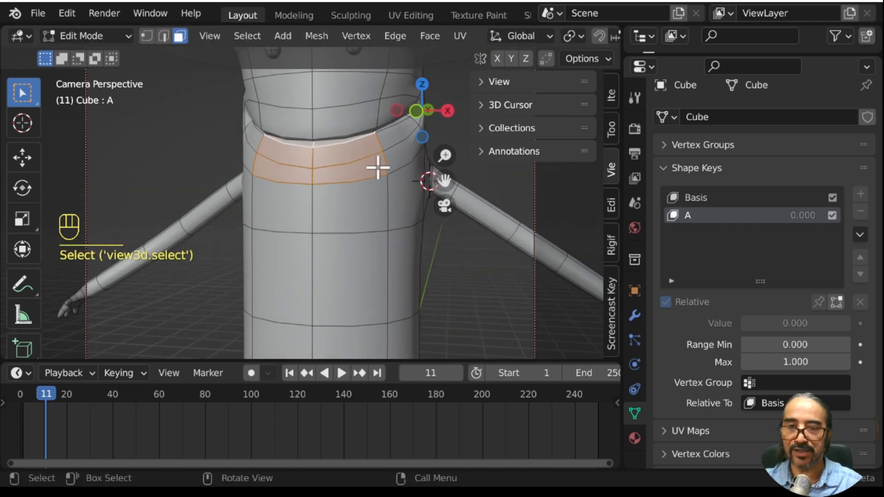
{"action": "key", "text": "g"}
{"action": "key", "text": "z"}
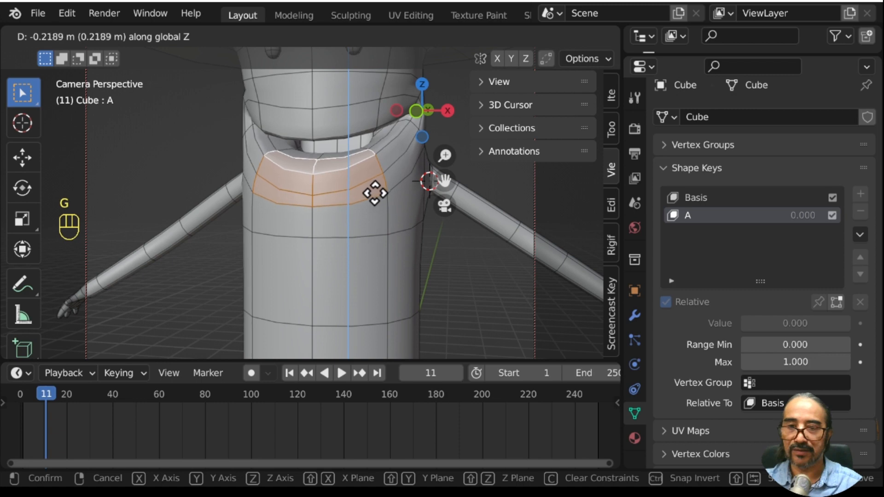
Add the central inner faces of the lower lip to the selection, lower everything about 0.32 m along Z, and raise it back slightly.
{"action": "left_click", "coordinate": [341, 165], "text": "shift"}
{"action": "left_click", "coordinate": [355, 166], "text": "shift"}
{"action": "key", "text": "g"}
{"action": "key", "text": "z"}
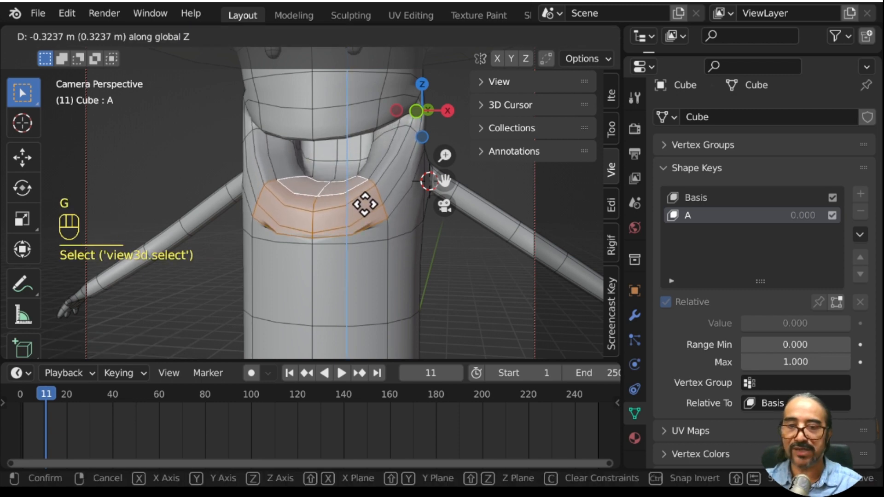
{"action": "left_click", "coordinate": [363, 210]}
{"action": "key", "text": "g"}
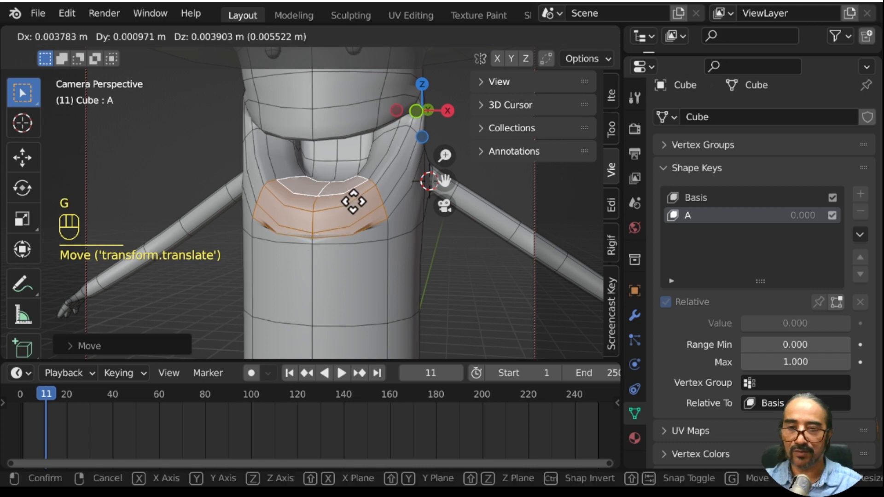
{"action": "key", "text": "z"}
{"action": "left_click", "coordinate": [354, 196]}
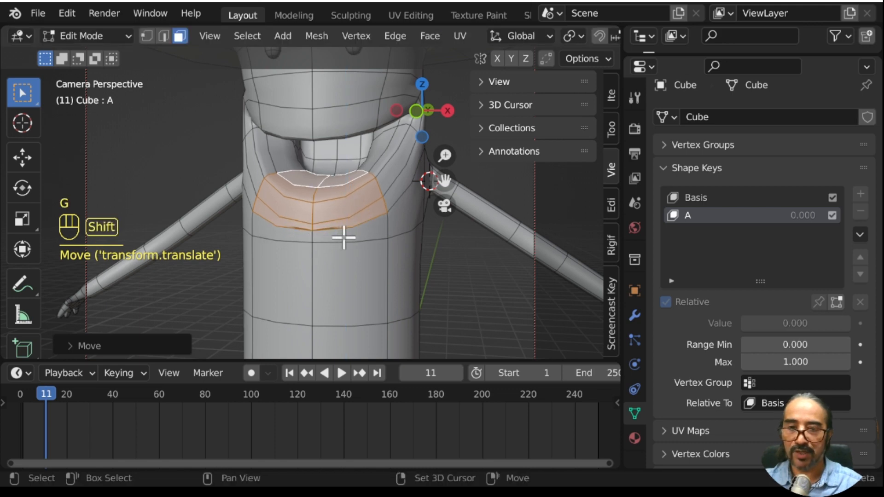
Add the narrow row of central faces directly below the selection and lower the whole selection further along global Z.
{"action": "left_click", "coordinate": [348, 237], "text": "shift"}
{"action": "key", "text": "g"}
{"action": "key", "text": "z"}
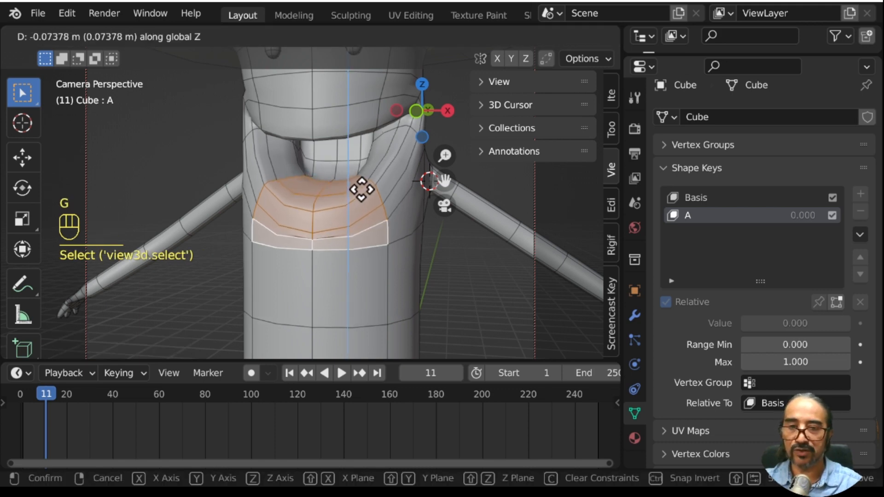
{"action": "left_click", "coordinate": [361, 206]}
Add the two tall central faces below to the selection and lower everything about 0.26 m along global Z.
{"action": "left_click", "coordinate": [355, 272], "text": "shift"}
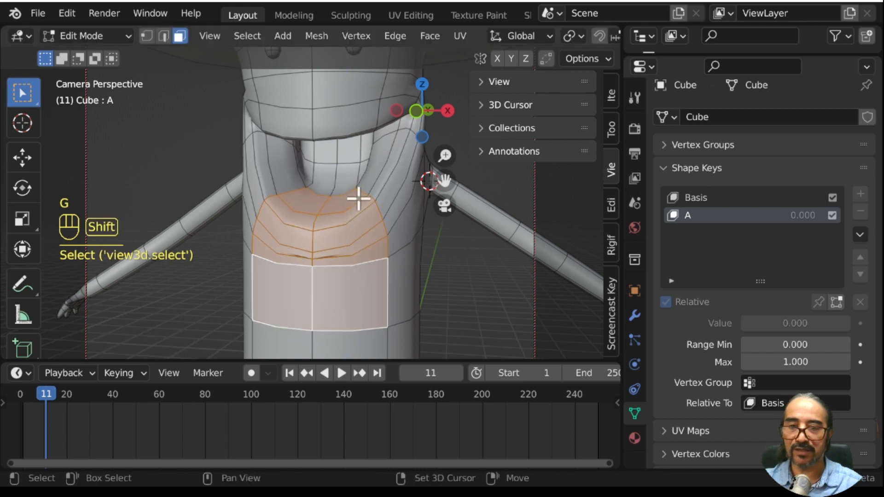
{"action": "key", "text": "g"}
{"action": "key", "text": "z"}
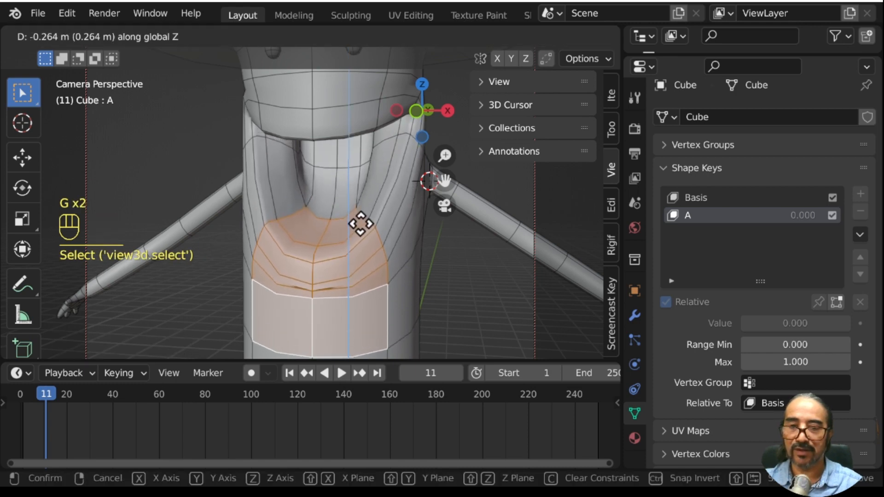
{"action": "left_click", "coordinate": [361, 221]}
Widen the lower jaw by moving the selected faces freely outward, mainly along X.
{"action": "scroll", "coordinate": [377, 230], "scroll_direction": "down", "scroll_amount": 2}
{"action": "middle_click_drag", "start_coordinate": [377, 230], "coordinate": [389, 233]}
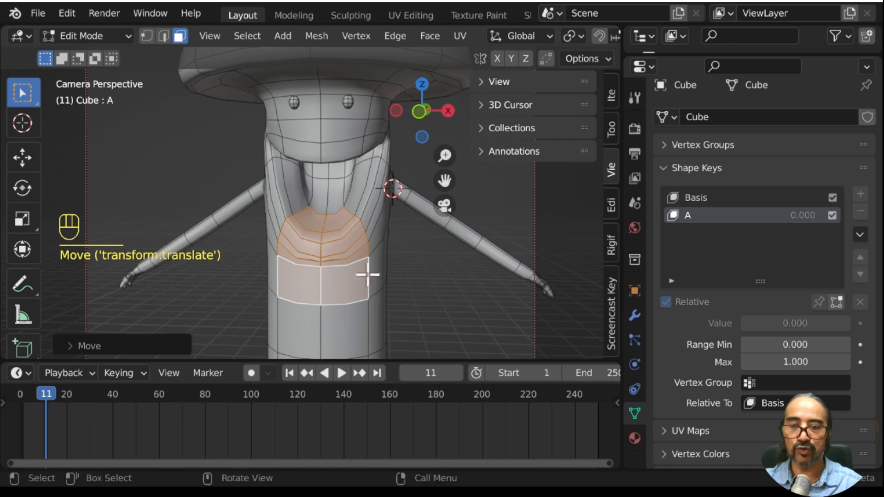
{"action": "key", "text": "g"}
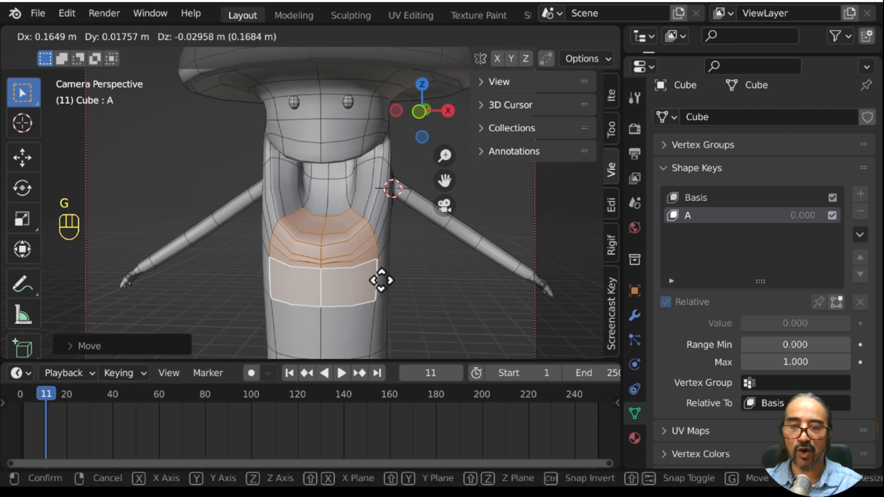
{"action": "left_click", "coordinate": [387, 280]}
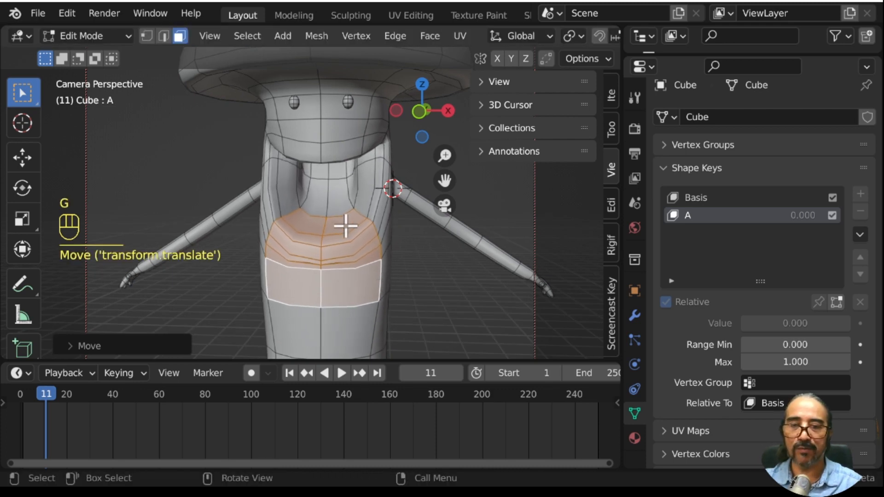
Move the inner lower-lip faces outward and slightly down, and adjust the position of the lip's front rim faces.
{"action": "left_click", "coordinate": [345, 227]}
{"action": "key", "text": "g"}
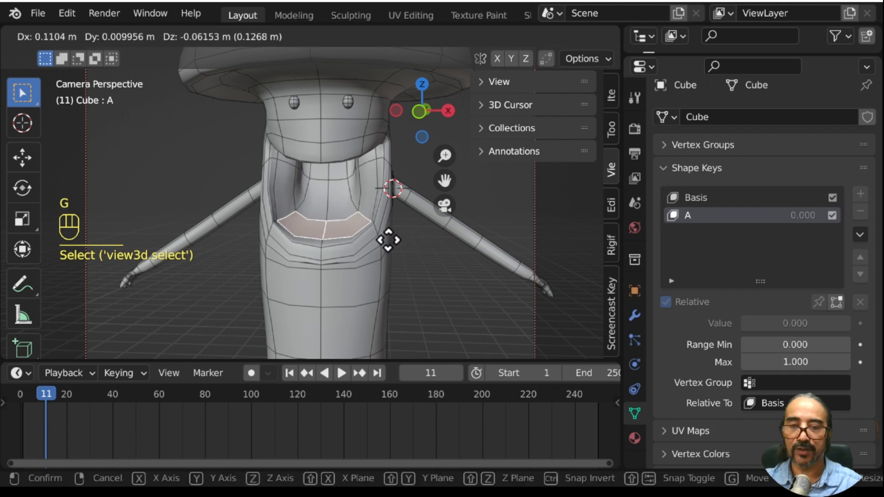
{"action": "left_click", "coordinate": [352, 241]}
{"action": "left_click", "coordinate": [361, 257]}
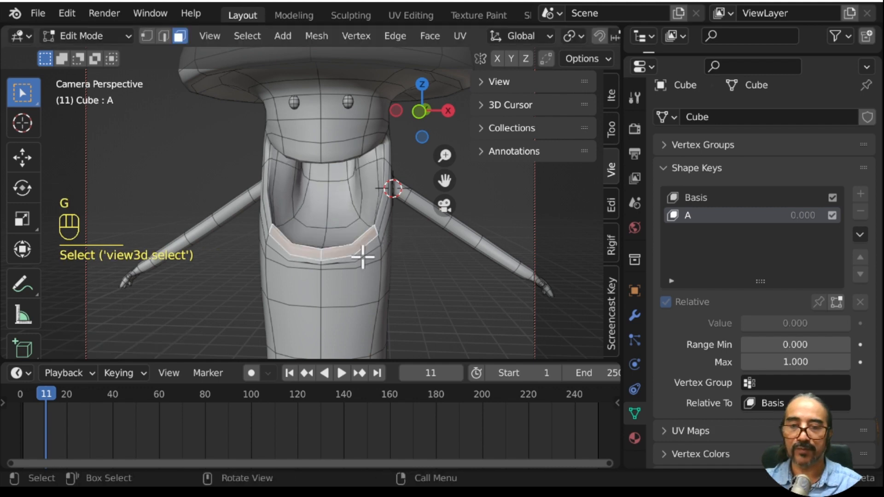
{"action": "key", "text": "g"}
{"action": "left_click", "coordinate": [367, 252]}
Switch to edge selection and move the central edge on the inside of the lower lip back into the mouth along global Y.
{"action": "middle_click_drag", "start_coordinate": [368, 253], "coordinate": [265, 225]}
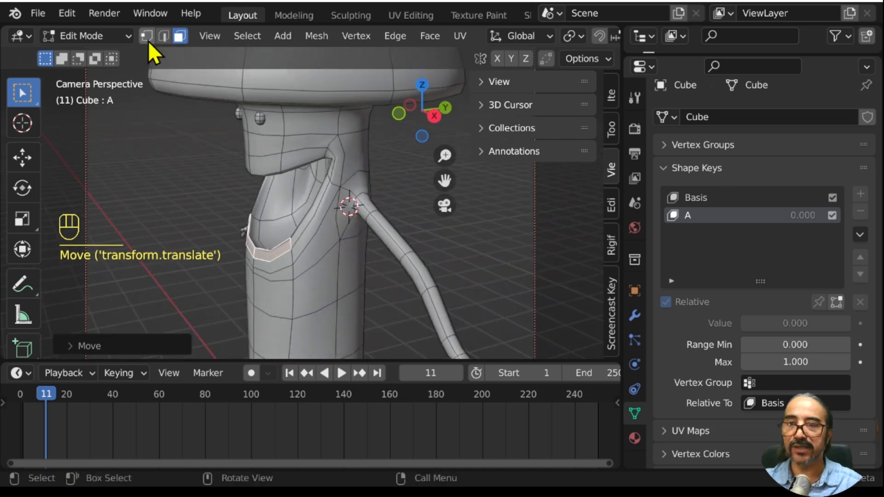
{"action": "left_click", "coordinate": [164, 36]}
{"action": "left_click", "coordinate": [257, 231]}
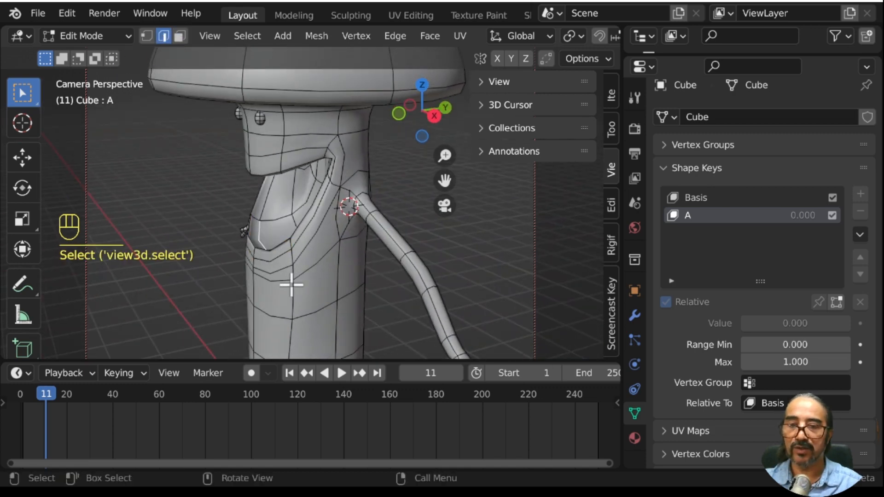
{"action": "middle_click_drag", "start_coordinate": [292, 282], "coordinate": [282, 310]}
{"action": "key", "text": "g"}
{"action": "key", "text": "y"}
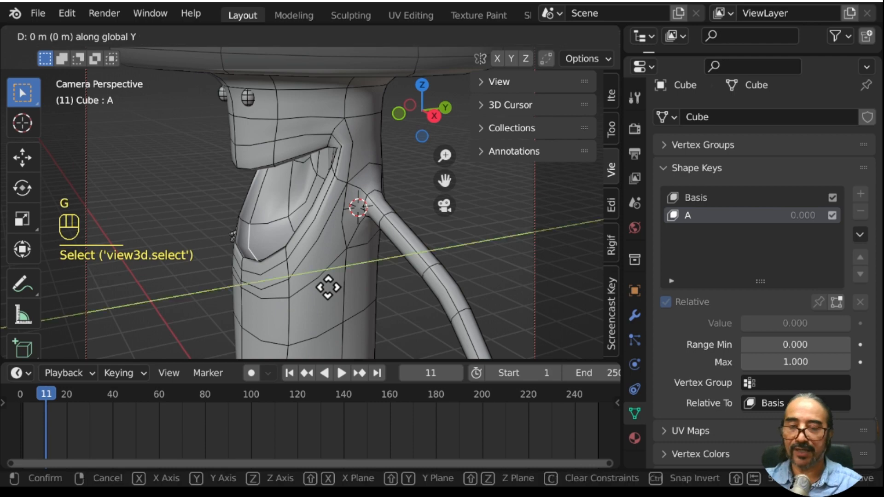
{"action": "left_click", "coordinate": [354, 289]}
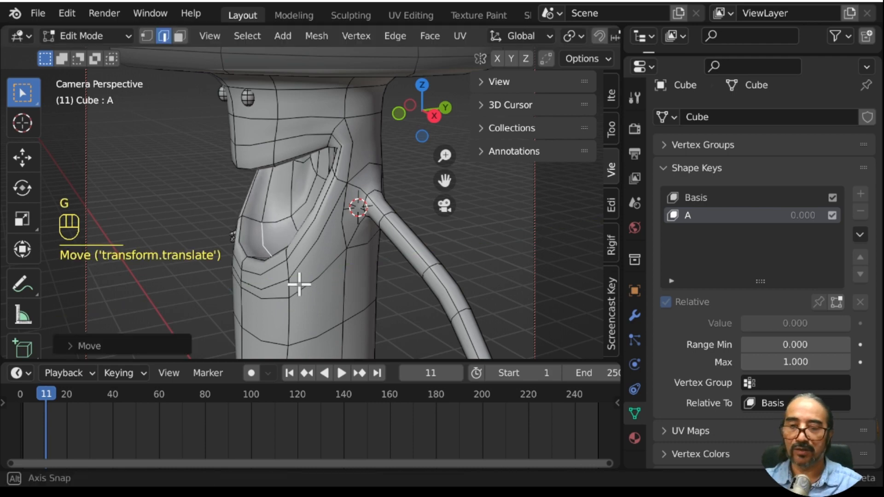
Return to Object Mode and preview the open mouth by varying shape key A's value, ending at 0.000.
{"action": "middle_click_drag", "start_coordinate": [296, 286], "coordinate": [385, 267]}
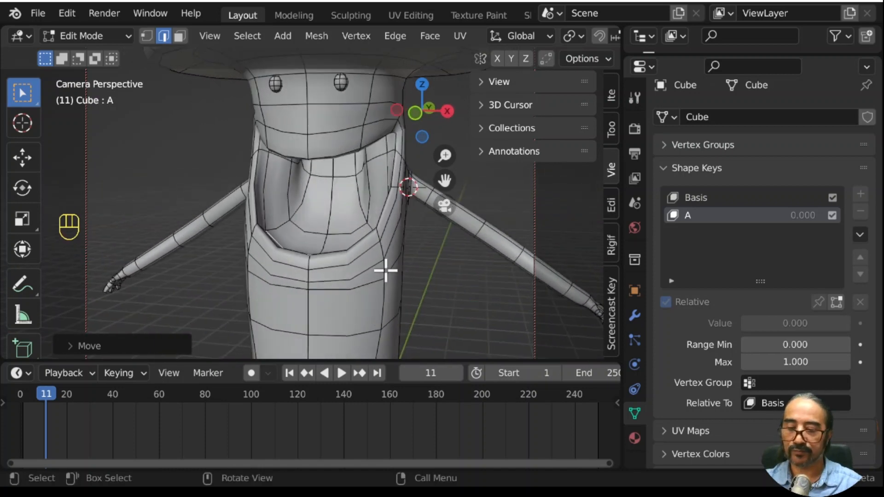
{"action": "key", "text": "Tab"}
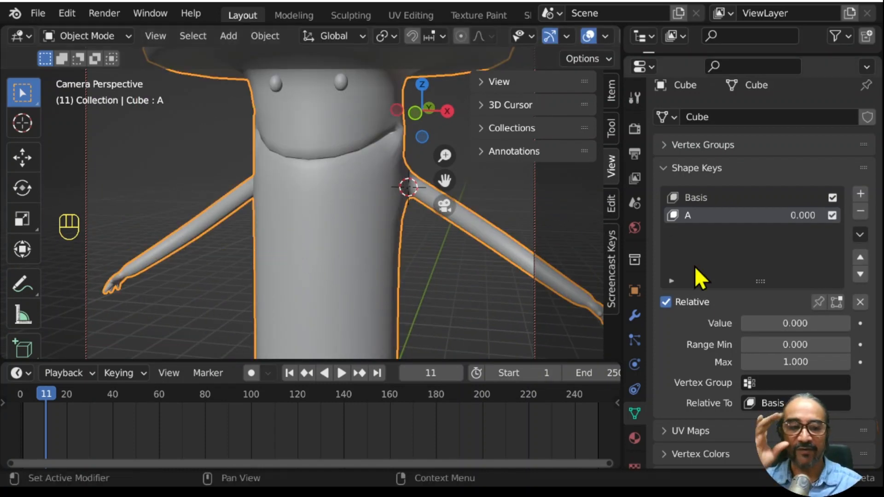
{"action": "mouse_move", "coordinate": [777, 322]}
{"action": "left_mouse_down"}
{"action": "mouse_move", "coordinate": [872, 321]}
{"action": "mouse_move", "coordinate": [777, 322]}
{"action": "left_mouse_up"}
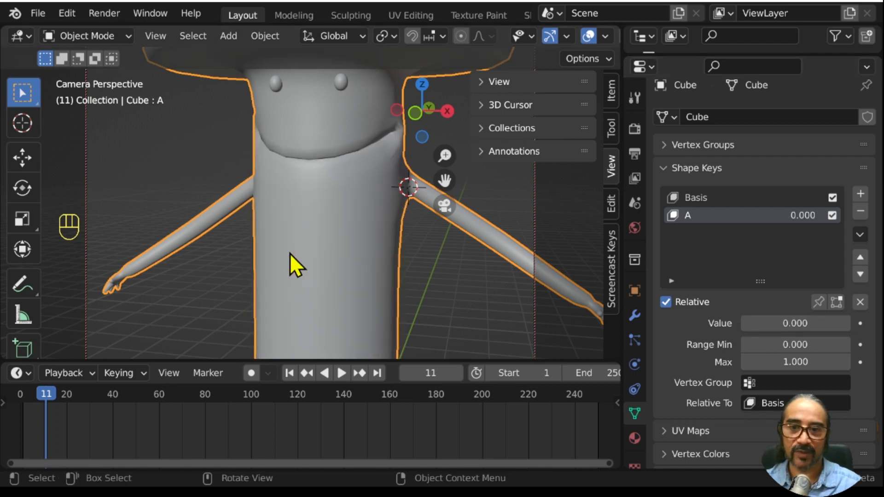
Add a new shape key named U and edit the mesh in face selection mode.
{"action": "scroll", "coordinate": [318, 276], "scroll_direction": "down", "scroll_amount": 5}
{"action": "middle_click_drag", "start_coordinate": [355, 307], "coordinate": [324, 295]}
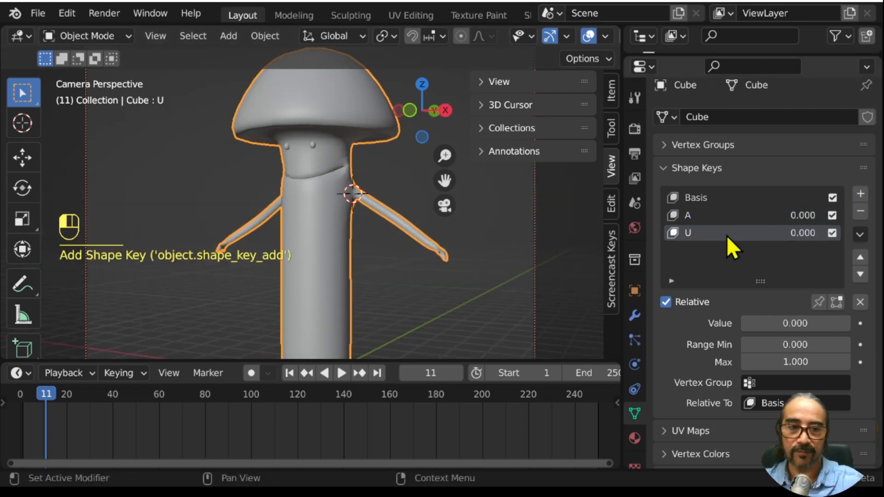
{"action": "key", "text": "Tab"}
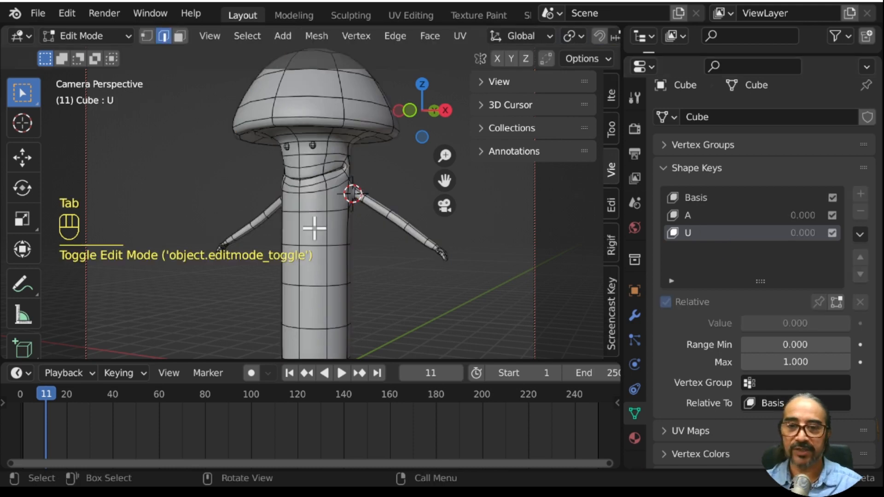
{"action": "scroll", "coordinate": [304, 198], "scroll_direction": "up", "scroll_amount": 5}
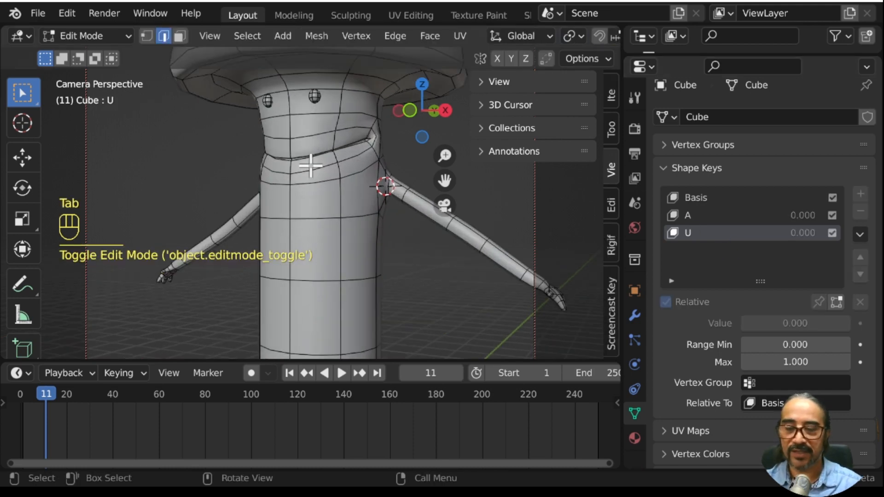
{"action": "left_click", "coordinate": [180, 36]}
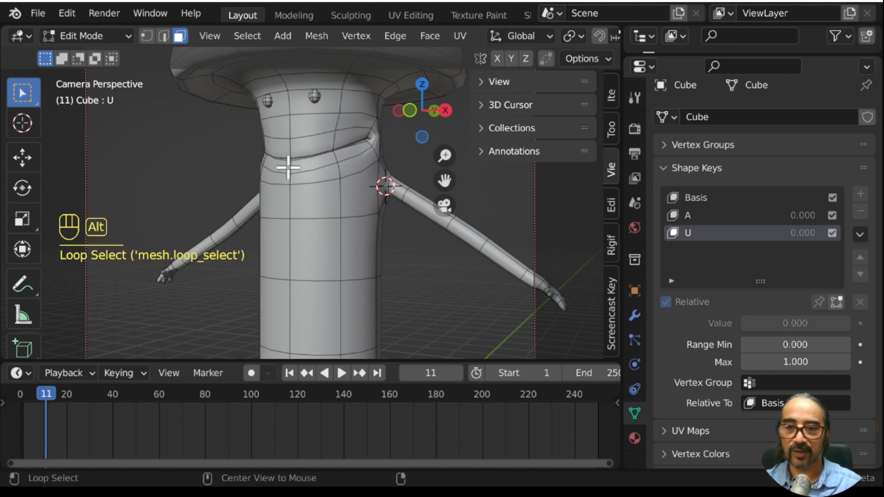
{"action": "left_click", "coordinate": [297, 165], "text": "alt"}
{"action": "left_click", "coordinate": [354, 157], "text": "alt"}
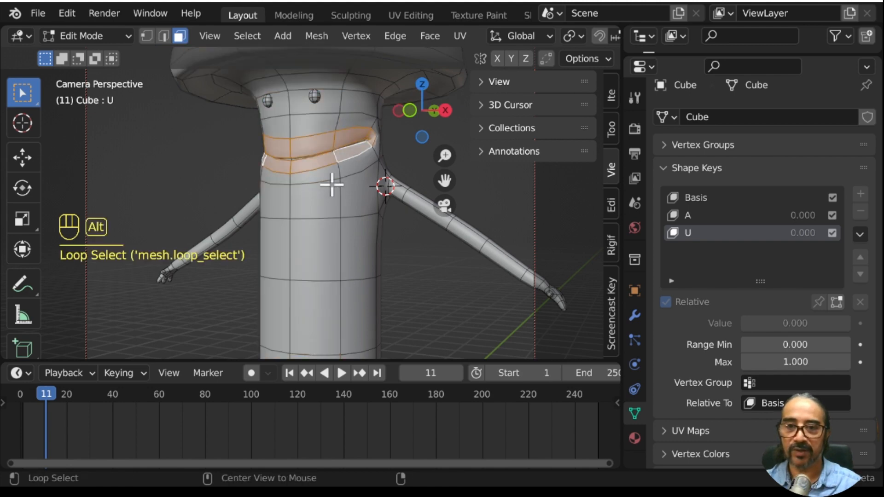
{"action": "scroll", "coordinate": [336, 185], "scroll_direction": "up", "scroll_amount": 3}
{"action": "middle_click_drag", "start_coordinate": [336, 186], "coordinate": [326, 247], "text": "shift"}
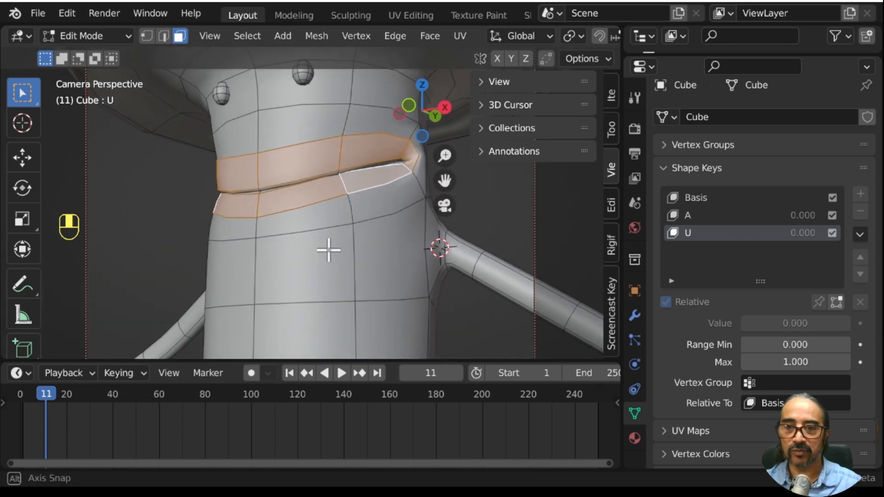
Raise the central upper-lip faces just above the mouth about 0.07 m along global Z.
{"action": "left_click", "coordinate": [298, 171]}
{"action": "key", "text": "g"}
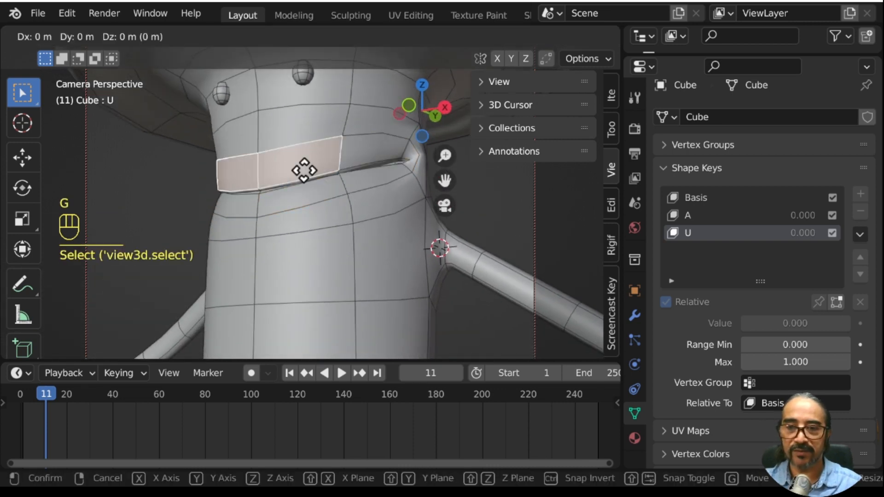
{"action": "key", "text": "z"}
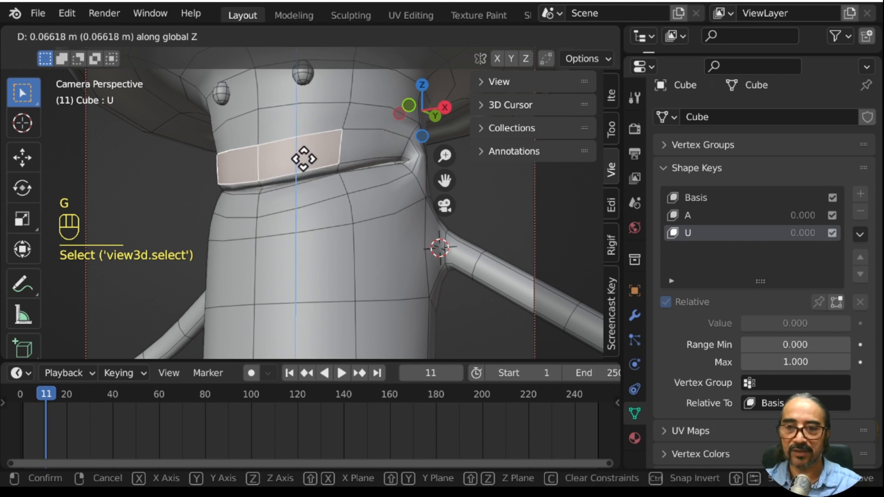
{"action": "left_click", "coordinate": [334, 171]}
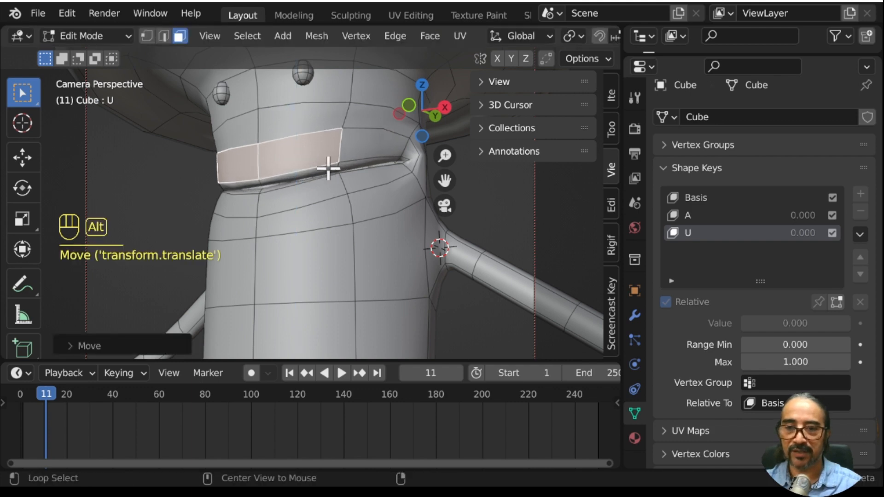
Loop-select the ring of faces inside the lips and apply Smooth Vertices to it.
{"action": "left_click", "coordinate": [328, 168], "text": "alt"}
{"action": "left_click", "coordinate": [339, 168], "text": "alt"}
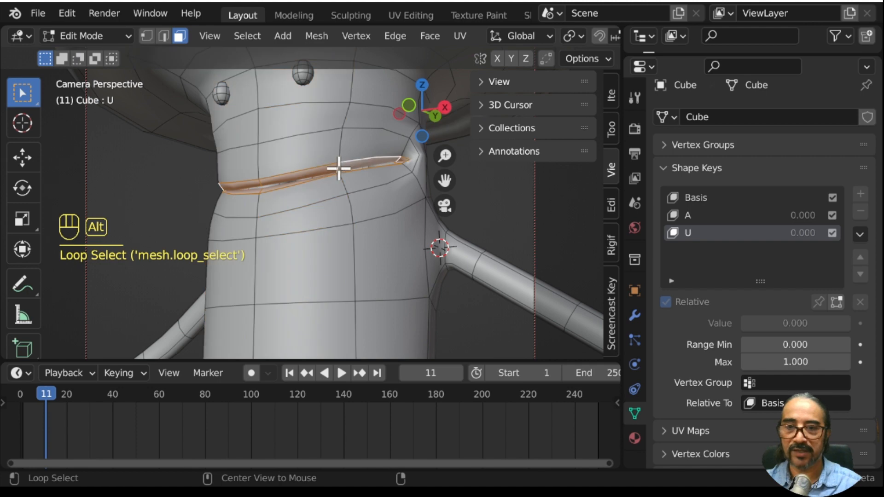
{"action": "middle_click_drag", "start_coordinate": [330, 239], "coordinate": [323, 180]}
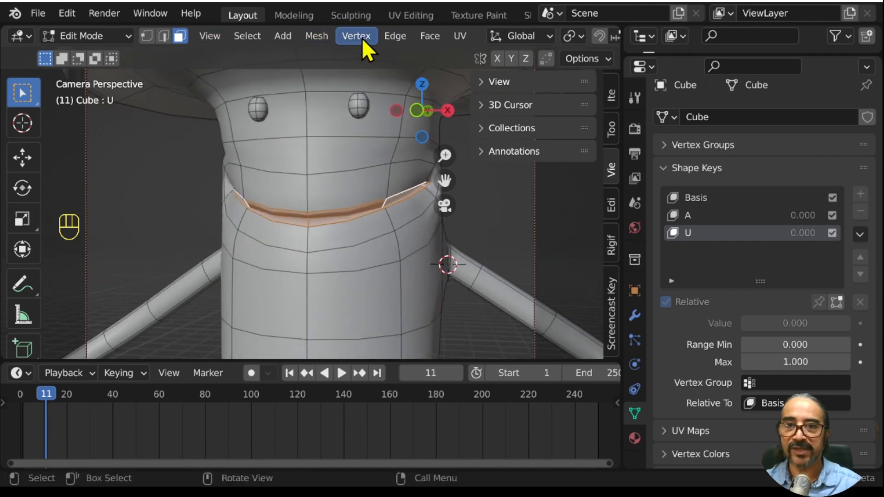
{"action": "middle_click_drag", "start_coordinate": [363, 34], "coordinate": [276, 39]}
{"action": "left_click", "coordinate": [283, 40]}
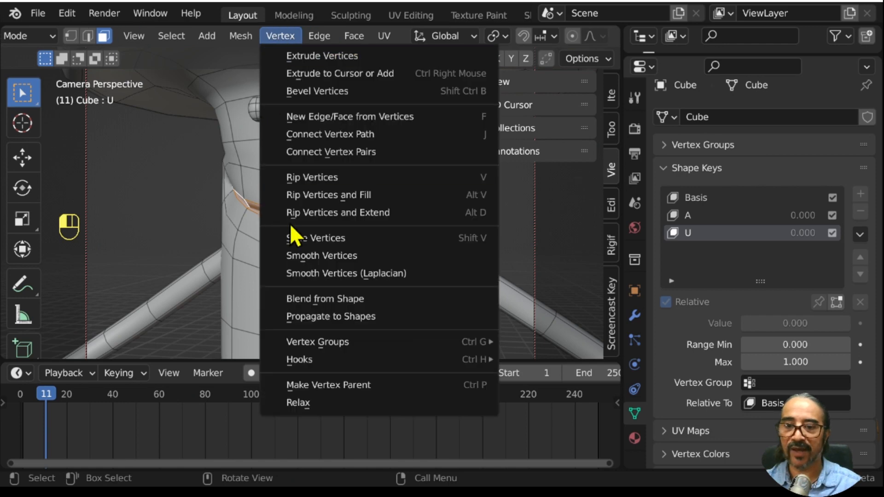
{"action": "left_click", "coordinate": [330, 259]}
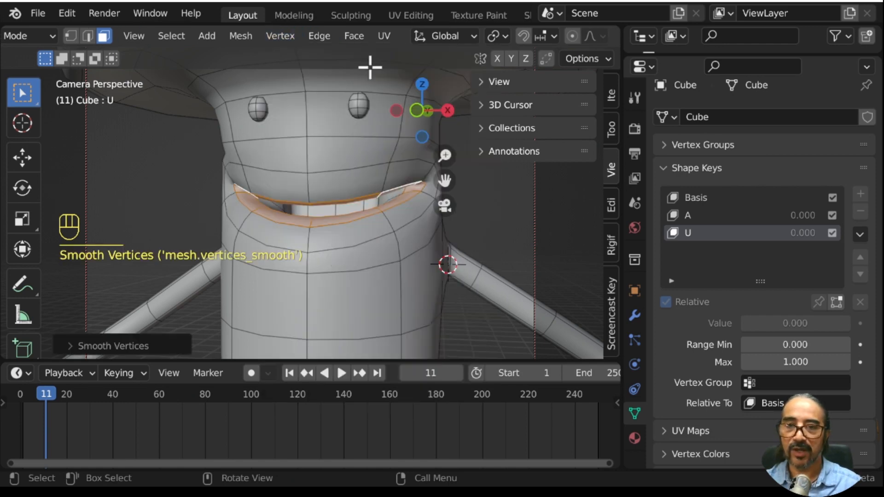
Round the mouth by setting the vertex smoothing to 6 repeats with a strength of 0.859, and collapse the operation settings.
{"action": "left_click", "coordinate": [83, 345]}
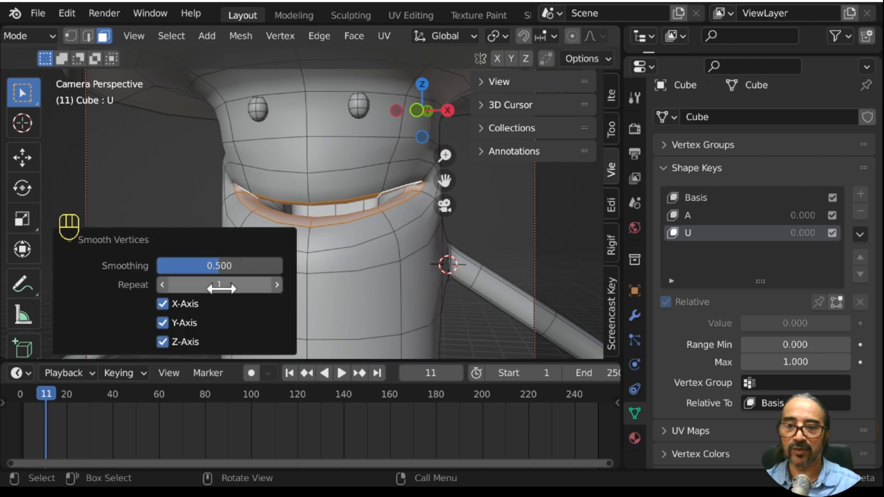
{"action": "left_click", "coordinate": [277, 285]}
{"action": "left_click", "coordinate": [278, 285]}
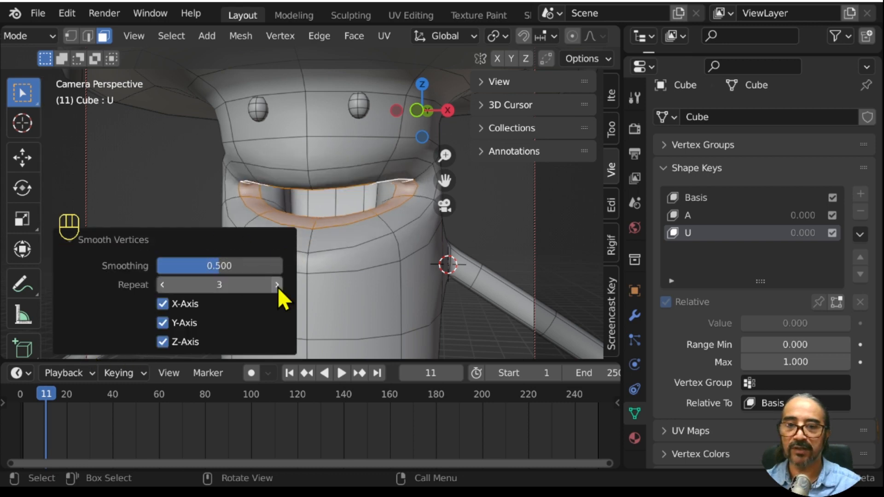
{"action": "left_click", "coordinate": [277, 286]}
{"action": "left_click", "coordinate": [277, 285]}
{"action": "left_click", "coordinate": [277, 285]}
{"action": "left_click_drag", "start_coordinate": [213, 266], "coordinate": [255, 266]}
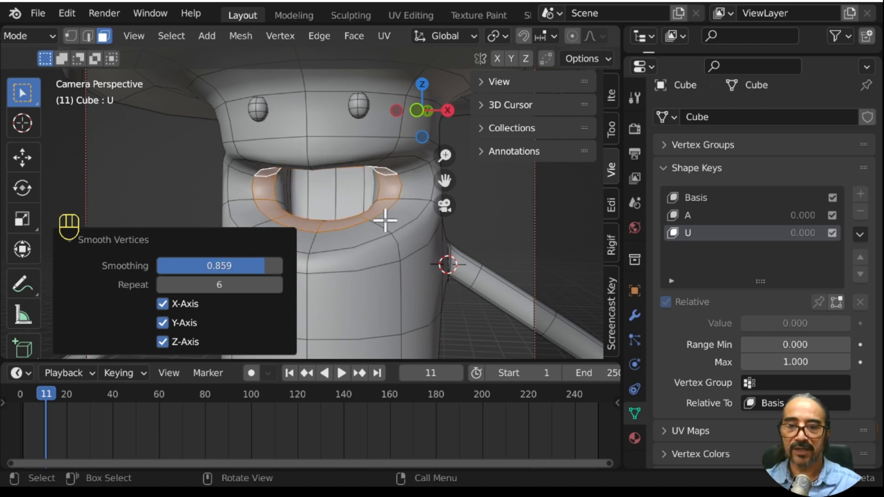
{"action": "middle_click_drag", "start_coordinate": [385, 221], "coordinate": [409, 215]}
{"action": "left_click", "coordinate": [78, 243]}
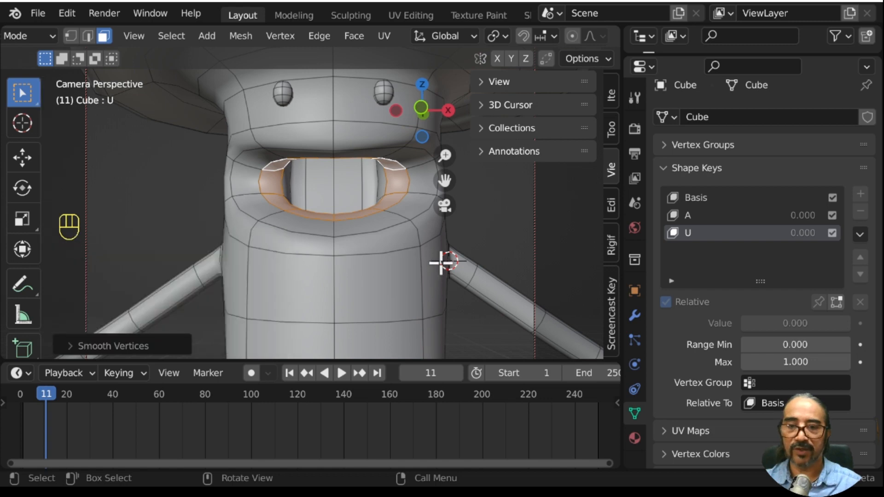
Scale down the selected ring of faces inside the lips and reposition it in the mouth opening.
{"action": "key", "text": "s"}
{"action": "left_click", "coordinate": [413, 259]}
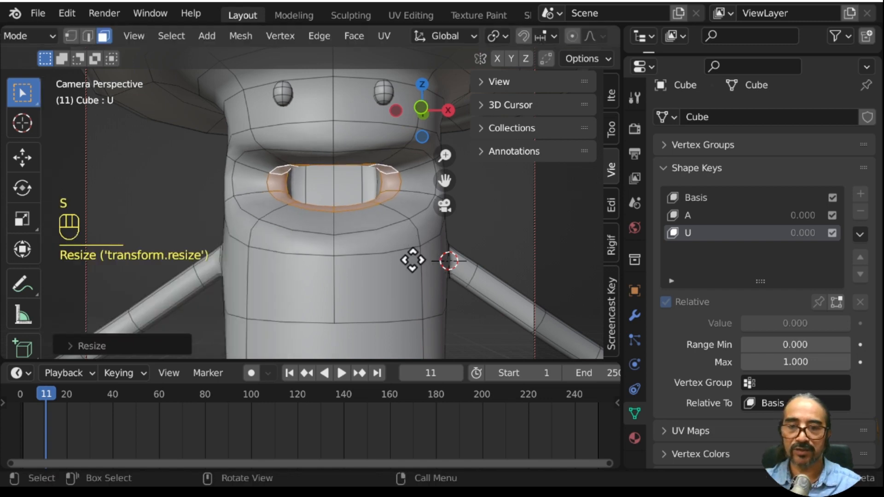
{"action": "key", "text": "g"}
{"action": "left_click", "coordinate": [393, 260]}
Try to push the lip face ring forward about 0.46 m from the side, rotate it and adjust its position.
{"action": "middle_click_drag", "start_coordinate": [409, 261], "coordinate": [256, 284]}
{"action": "key", "text": "g"}
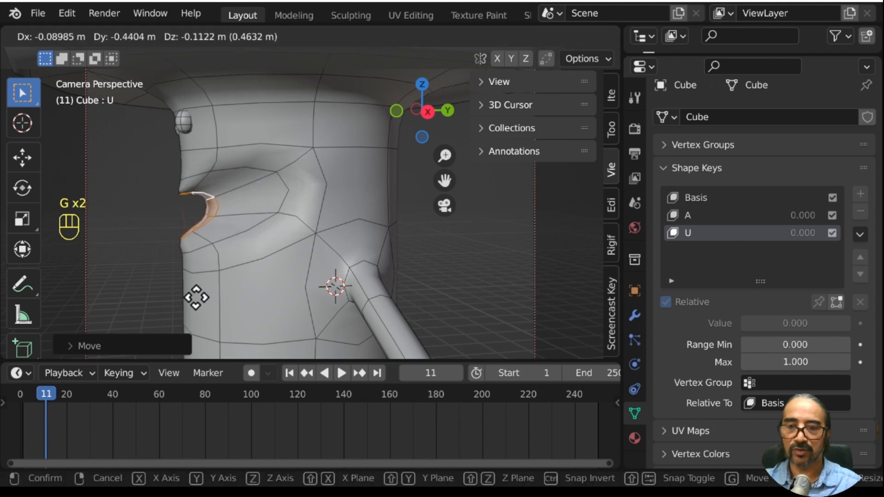
{"action": "left_click", "coordinate": [192, 299]}
{"action": "key", "text": "r"}
{"action": "left_click", "coordinate": [272, 286]}
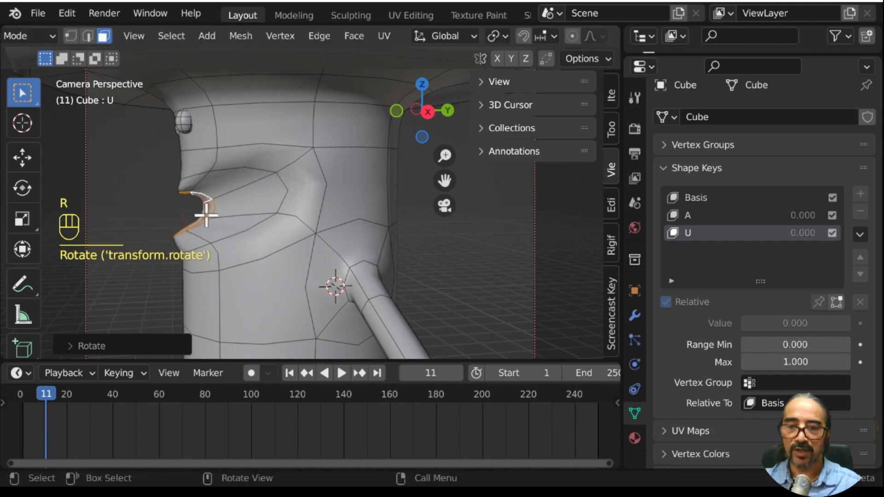
{"action": "middle_click_drag", "start_coordinate": [206, 209], "coordinate": [359, 197]}
{"action": "key", "text": "g"}
{"action": "left_click", "coordinate": [400, 244]}
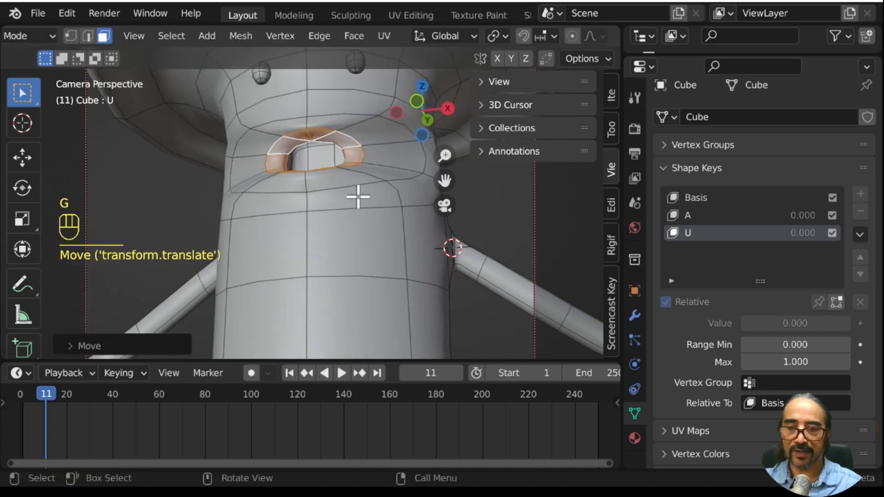
Undo the last three transforms of the lip face ring.
{"action": "key", "text": "ctrl"}
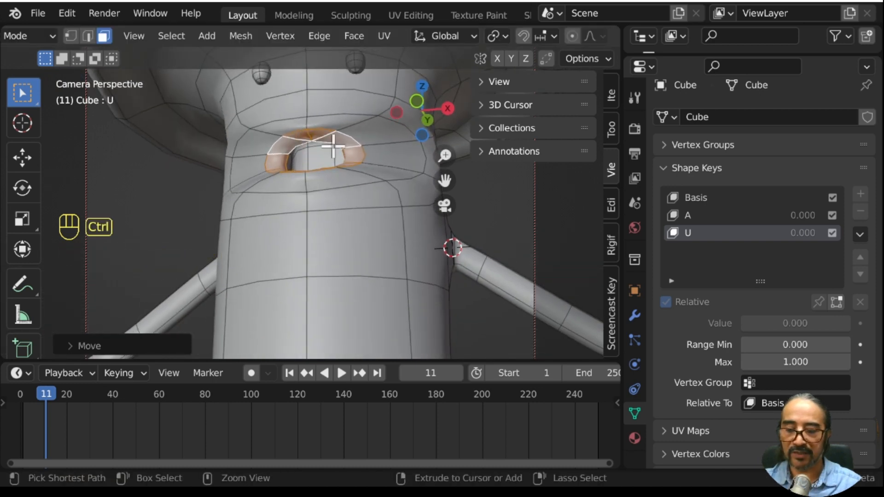
{"action": "key", "text": "ctrl+z"}
{"action": "key", "text": "ctrl+z"}
{"action": "key", "text": "ctrl+z"}
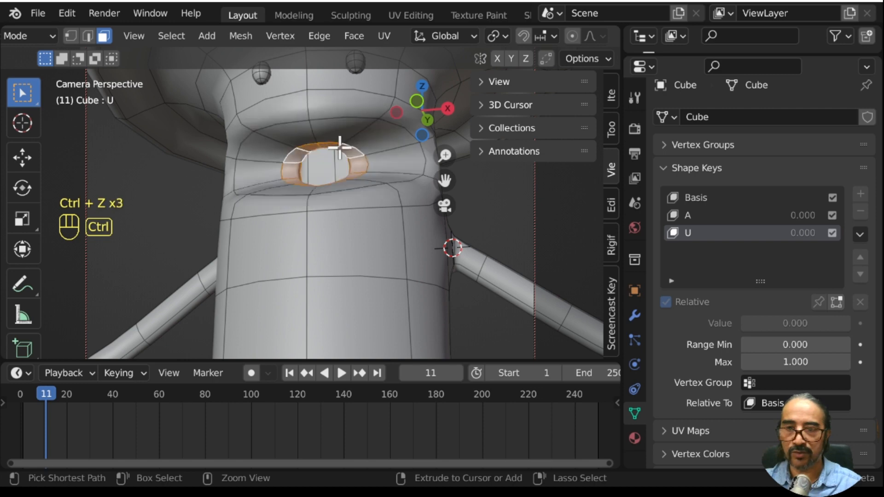
Move the lip face ring about 0.42 m forward along global Y and adjust its height along global Z.
{"action": "middle_click_drag", "start_coordinate": [430, 263], "coordinate": [389, 279]}
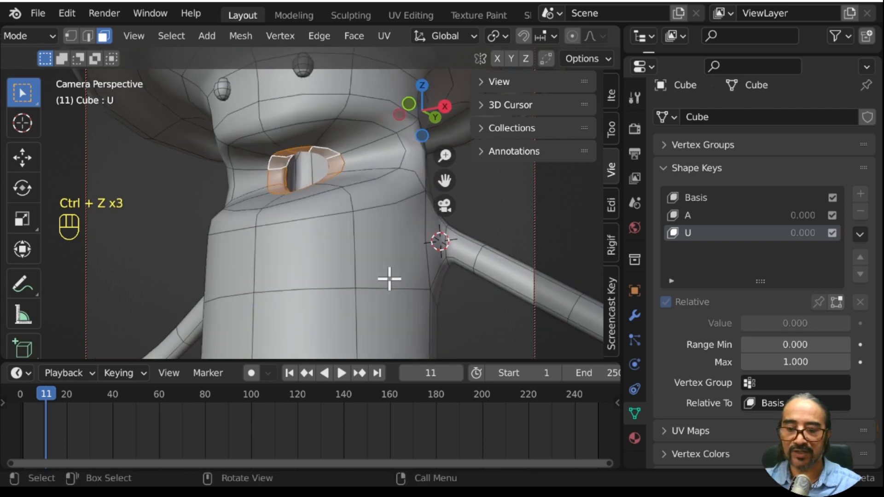
{"action": "key", "text": "g"}
{"action": "key", "text": "y"}
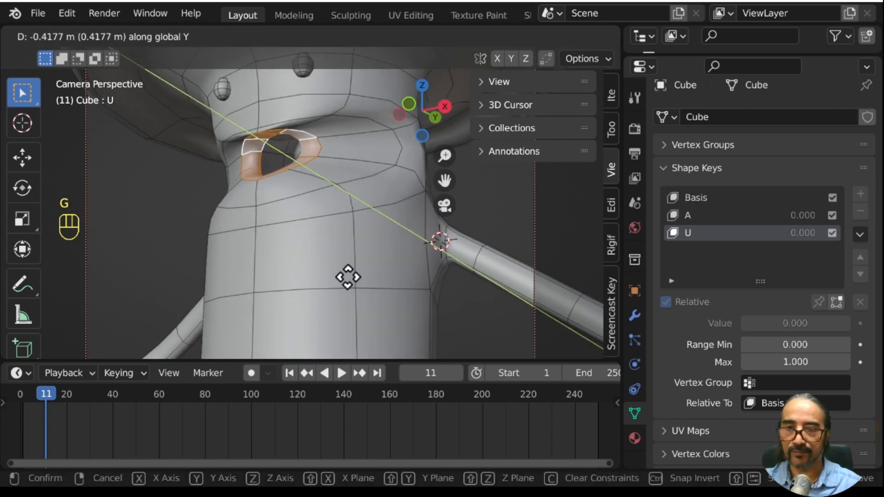
{"action": "left_click", "coordinate": [348, 277]}
{"action": "middle_click_drag", "start_coordinate": [332, 211], "coordinate": [288, 254]}
{"action": "key", "text": "g"}
{"action": "key", "text": "z"}
{"action": "left_click", "coordinate": [363, 236]}
Loop-select the outer lip edges in edge selection mode and flatten them by scaling to 0 along global Y.
{"action": "key", "text": "2"}
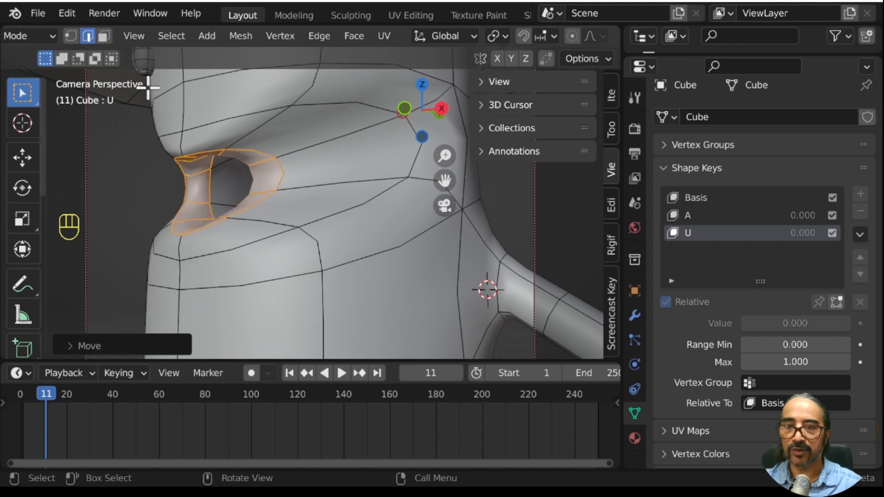
{"action": "left_click", "coordinate": [239, 145], "text": "alt"}
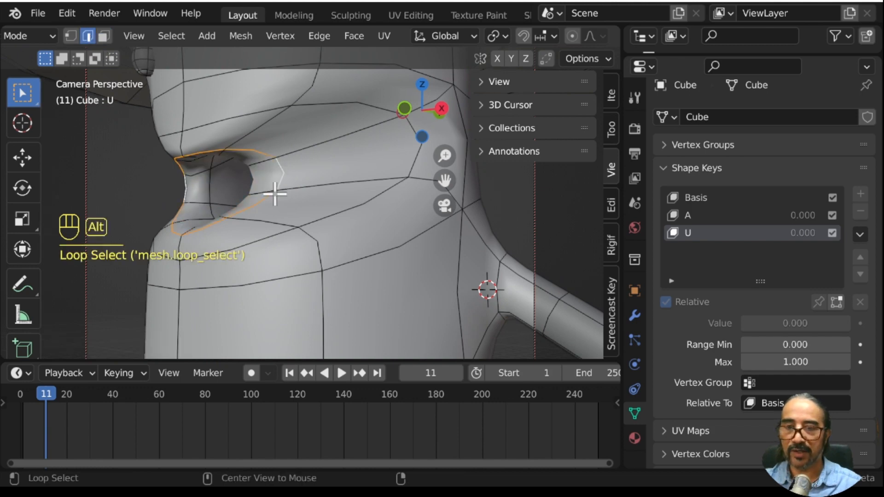
{"action": "middle_click_drag", "start_coordinate": [306, 234], "coordinate": [351, 257]}
{"action": "type", "text": "s"}
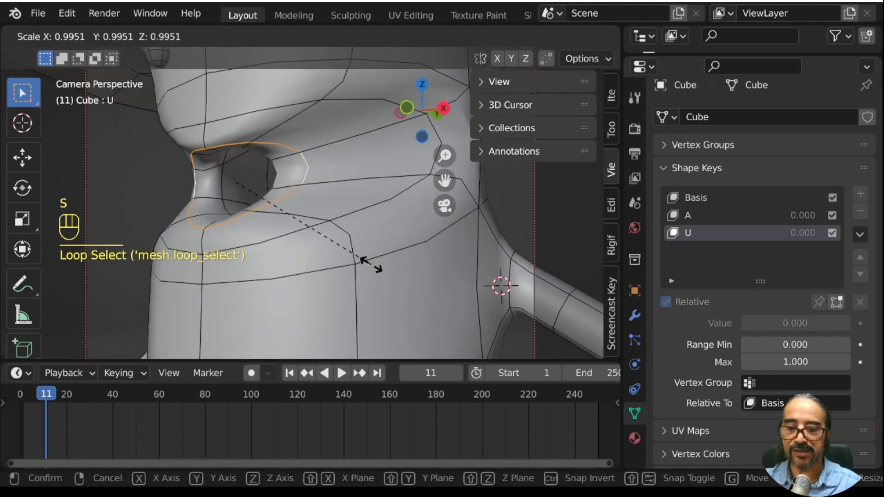
{"action": "type", "text": "y"}
{"action": "type", "text": "0"}
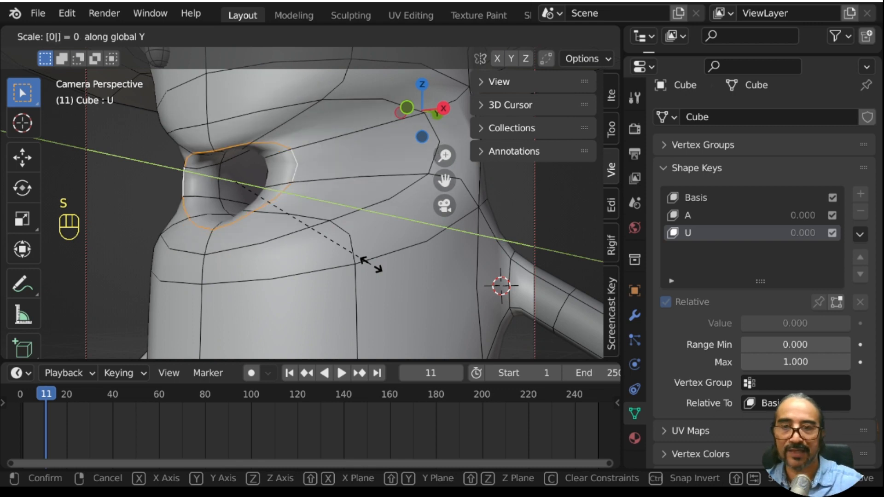
{"action": "left_click", "coordinate": [371, 265]}
Move the outer lip edge loop about 0.18 m forward, working from the right orthographic view.
{"action": "middle_click_drag", "start_coordinate": [300, 250], "coordinate": [388, 227]}
{"action": "middle_click_drag", "start_coordinate": [335, 238], "coordinate": [313, 242]}
{"action": "key", "text": "KP_3"}
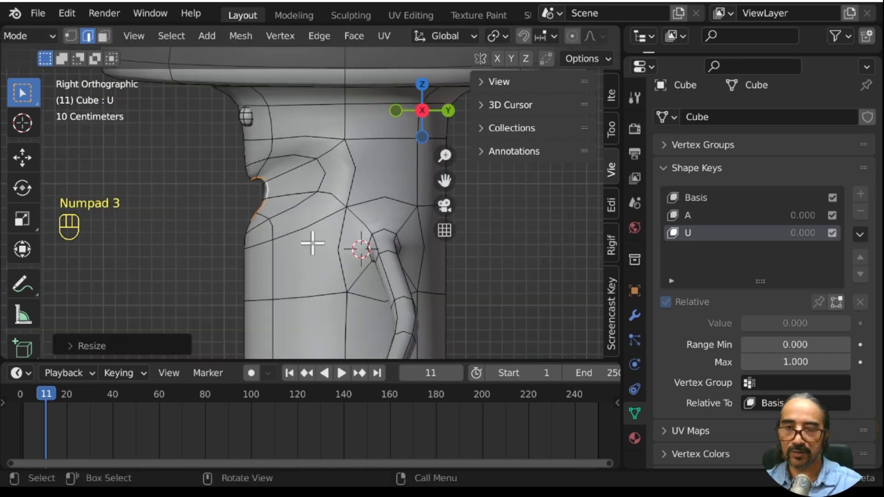
{"action": "scroll", "coordinate": [204, 244], "scroll_direction": "up", "scroll_amount": 1}
{"action": "key", "text": "s"}
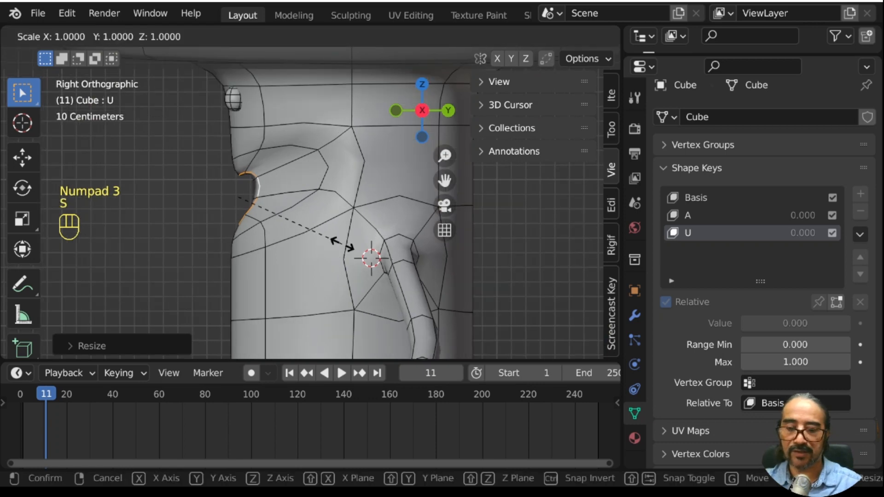
{"action": "key", "text": "y"}
{"action": "left_click", "coordinate": [342, 244]}
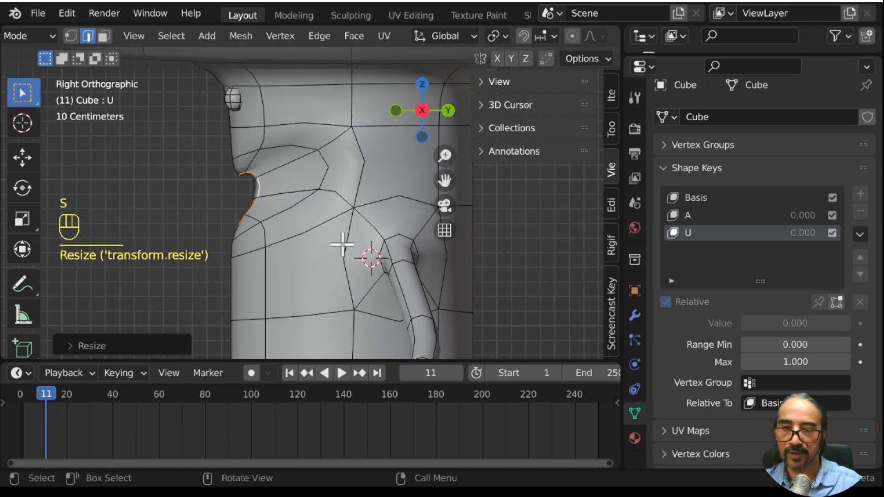
{"action": "key", "text": "g"}
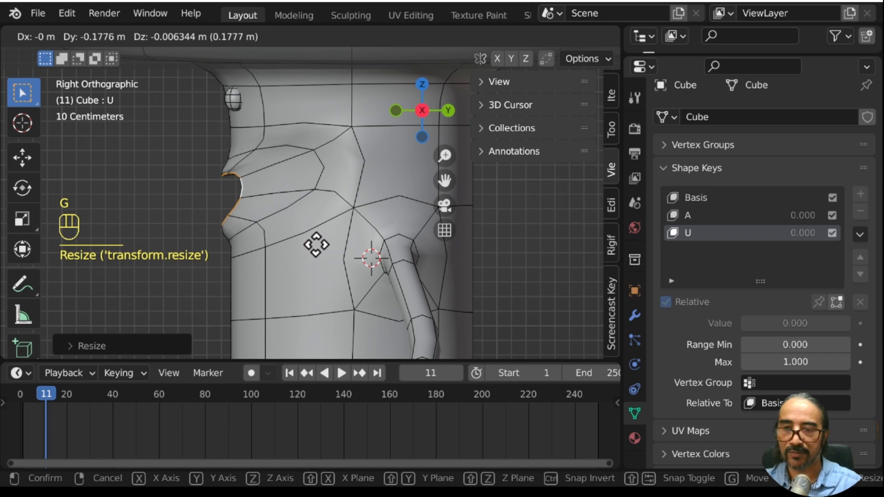
{"action": "left_click", "coordinate": [313, 246]}
Tilt the outer lip edge loop with a free trackball rotation.
{"action": "middle_click_drag", "start_coordinate": [237, 217], "coordinate": [366, 207]}
{"action": "key", "text": "r"}
{"action": "key", "text": "r"}
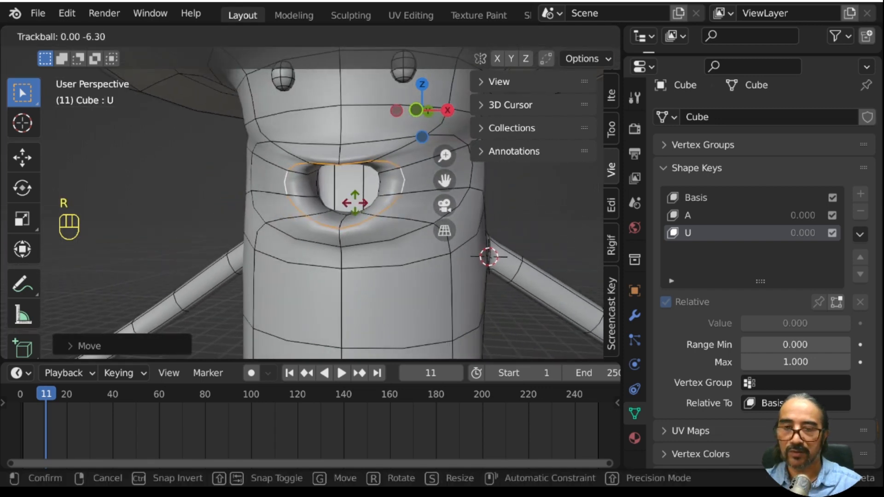
{"action": "left_click", "coordinate": [351, 174]}
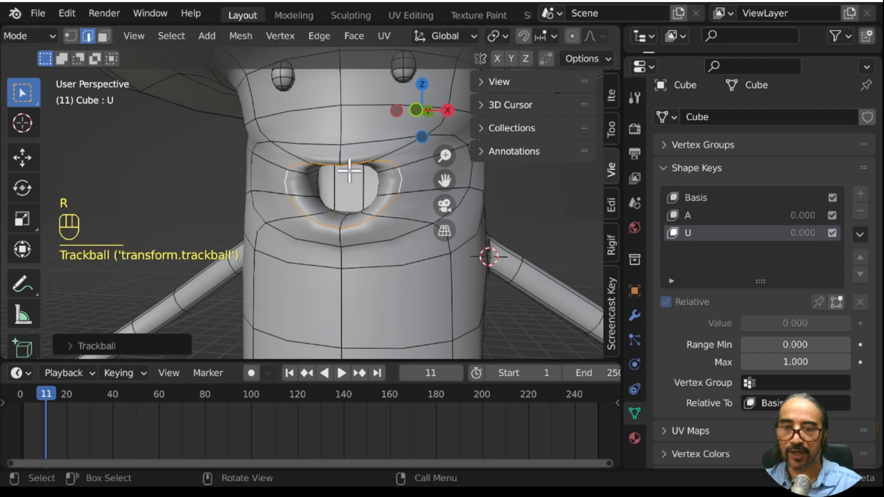
Select the central upper-lip edges, rotate them slightly and raise them to round the top of the mouth.
{"action": "left_click", "coordinate": [367, 213]}
{"action": "scroll", "coordinate": [376, 208], "scroll_direction": "up", "scroll_amount": 2}
{"action": "middle_click_drag", "start_coordinate": [375, 208], "coordinate": [417, 222]}
{"action": "scroll", "coordinate": [385, 252], "scroll_direction": "down", "scroll_amount": 2}
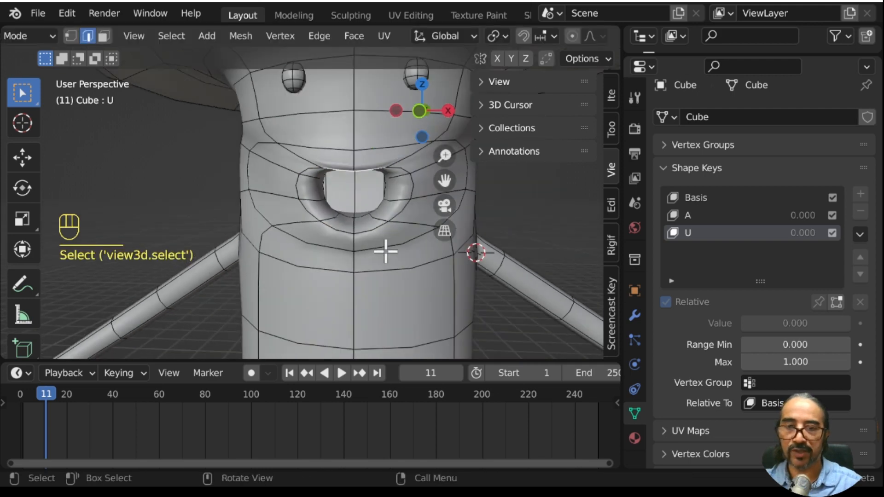
{"action": "middle_click_drag", "start_coordinate": [379, 250], "coordinate": [354, 248]}
{"action": "key", "text": "r"}
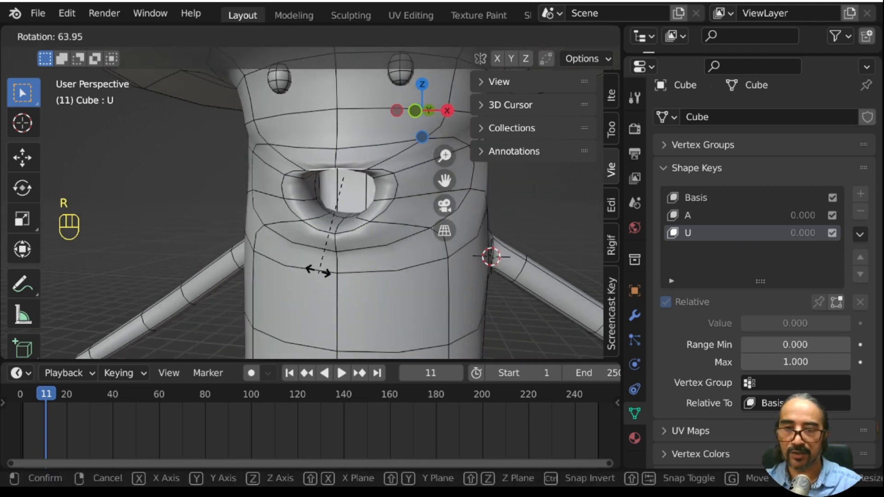
{"action": "left_click", "coordinate": [318, 258]}
{"action": "key", "text": "g"}
{"action": "left_click", "coordinate": [327, 233]}
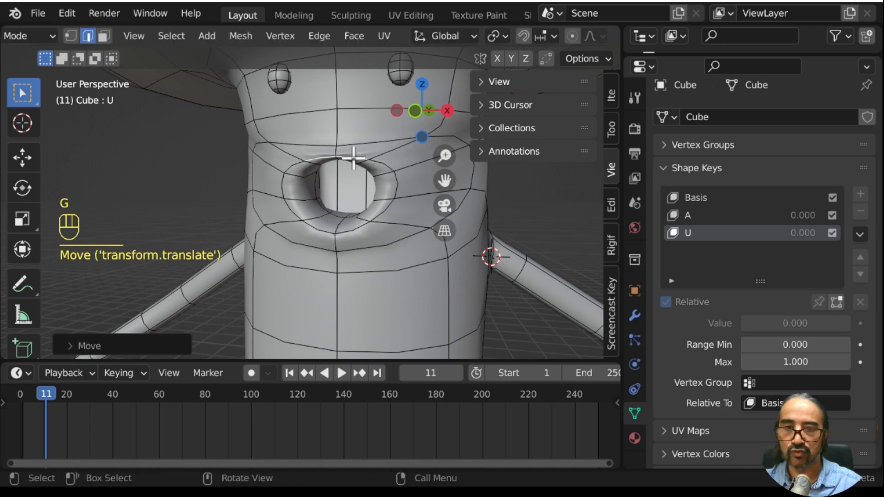
Select the row of edges just above the upper lip, rotate it slightly and raise it away from the mouth.
{"action": "left_click", "coordinate": [377, 153]}
{"action": "key", "text": "r"}
{"action": "left_click", "coordinate": [377, 262]}
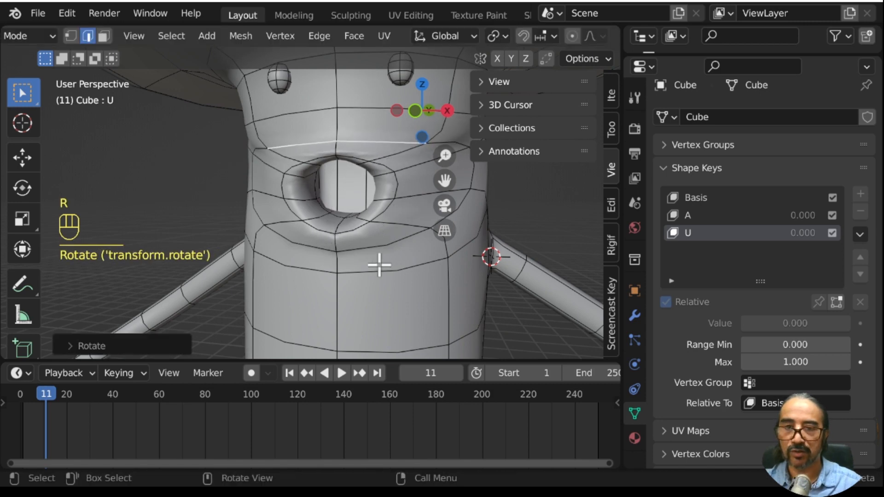
{"action": "key", "text": "g"}
{"action": "left_click", "coordinate": [381, 239]}
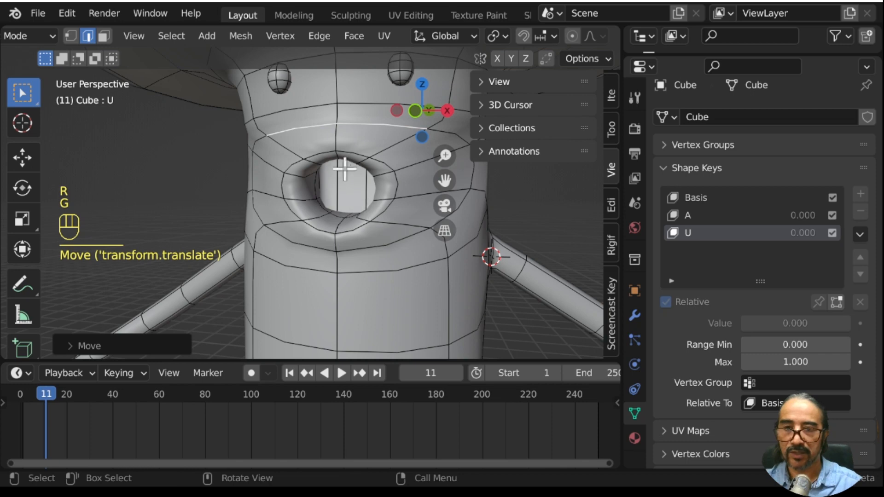
Loop-select the inner mouth edges, move them about 0.42 m forward along global Y and scale the loop down.
{"action": "middle_click_drag", "start_coordinate": [344, 170], "coordinate": [331, 139]}
{"action": "left_click", "coordinate": [352, 151]}
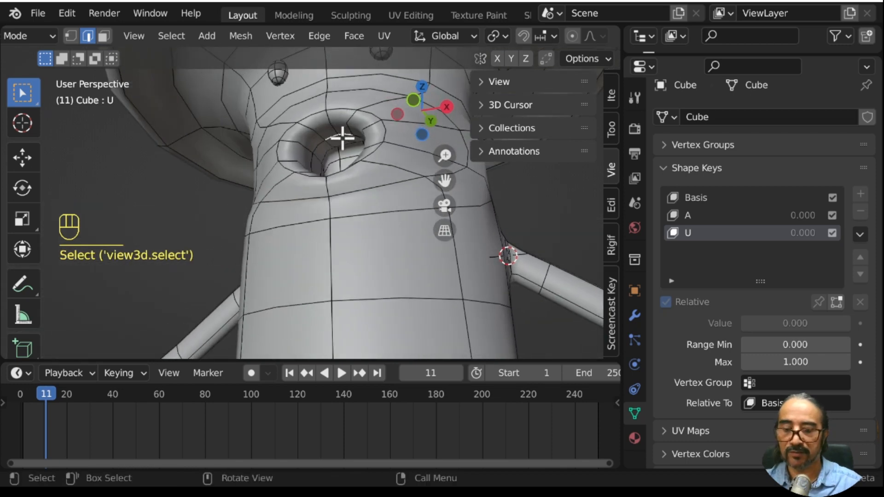
{"action": "left_click", "coordinate": [343, 136], "text": "alt"}
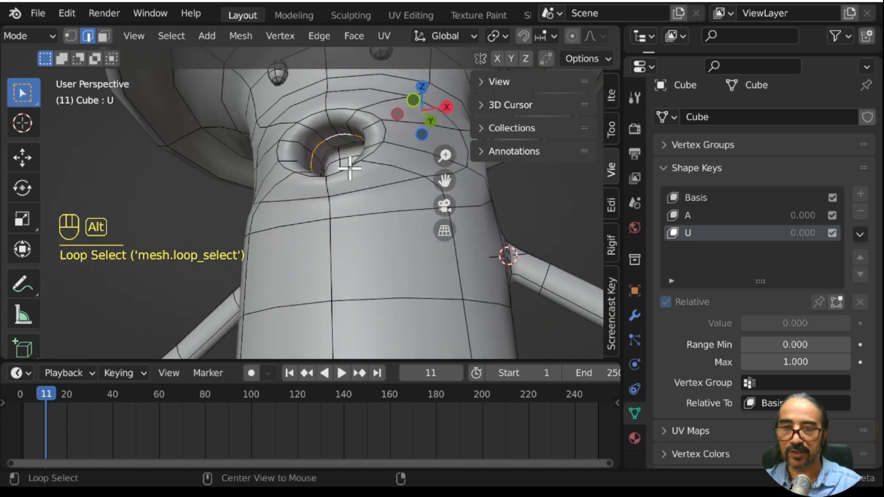
{"action": "middle_click_drag", "start_coordinate": [350, 168], "coordinate": [340, 255]}
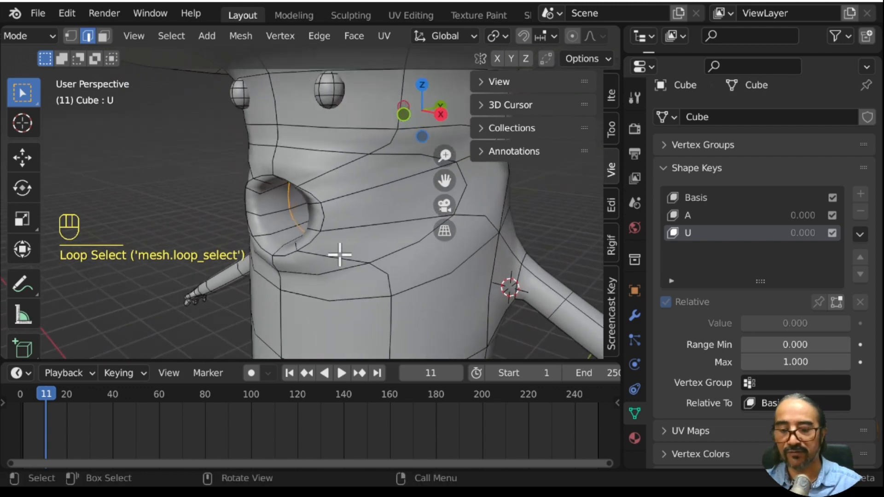
{"action": "key", "text": "g"}
{"action": "key", "text": "y"}
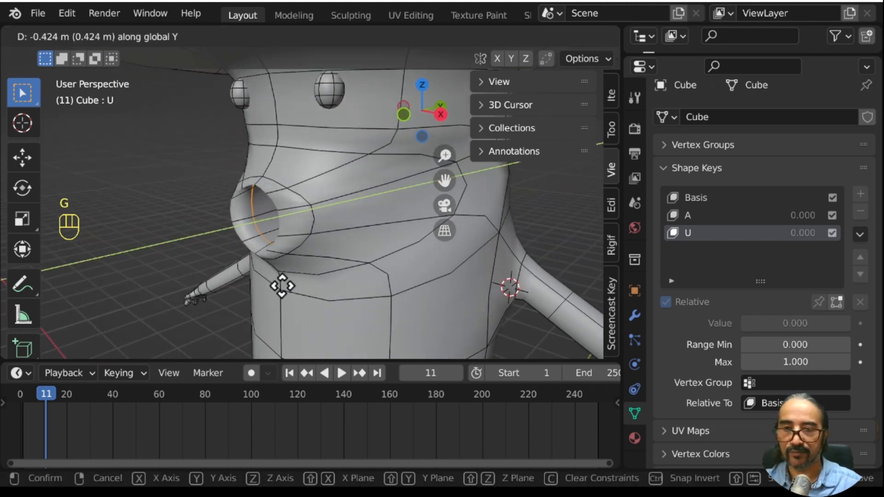
{"action": "left_click", "coordinate": [281, 286]}
{"action": "key", "text": "s"}
{"action": "left_click", "coordinate": [284, 237]}
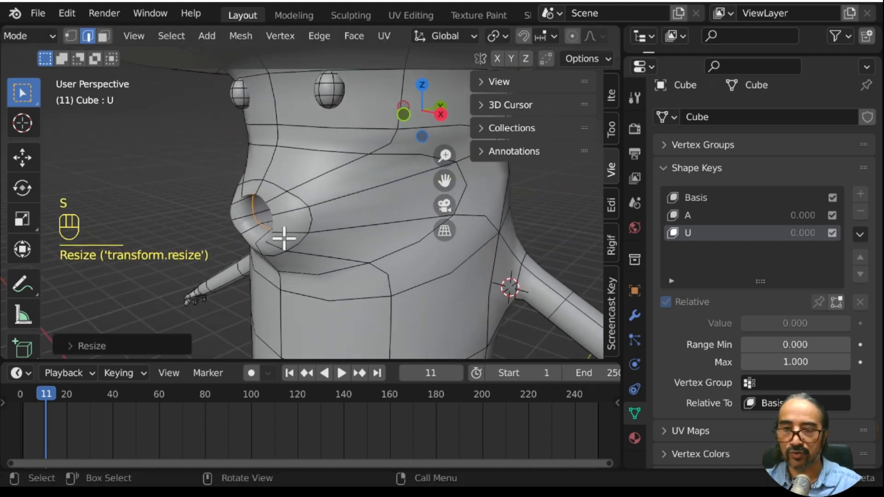
Shift the inner mouth edge loop slightly to centre it within the lips.
{"action": "middle_click_drag", "start_coordinate": [284, 238], "coordinate": [380, 186]}
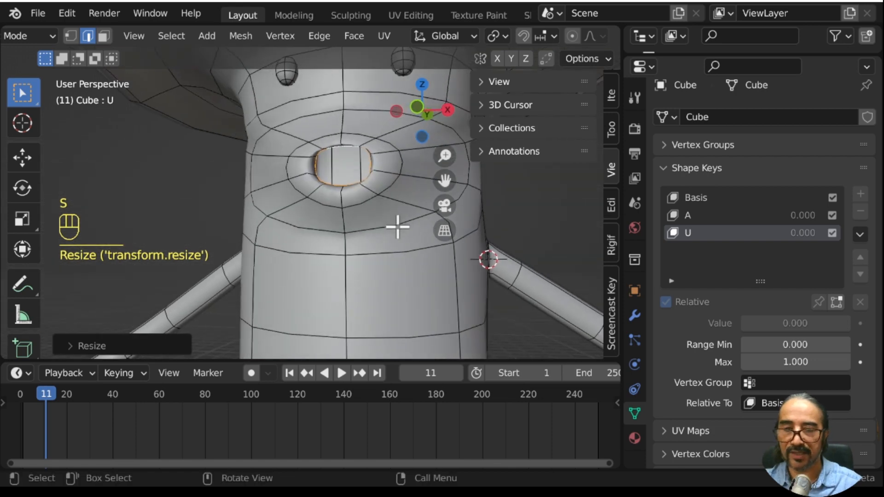
{"action": "key", "text": "h"}
{"action": "key", "text": "ctrl+z"}
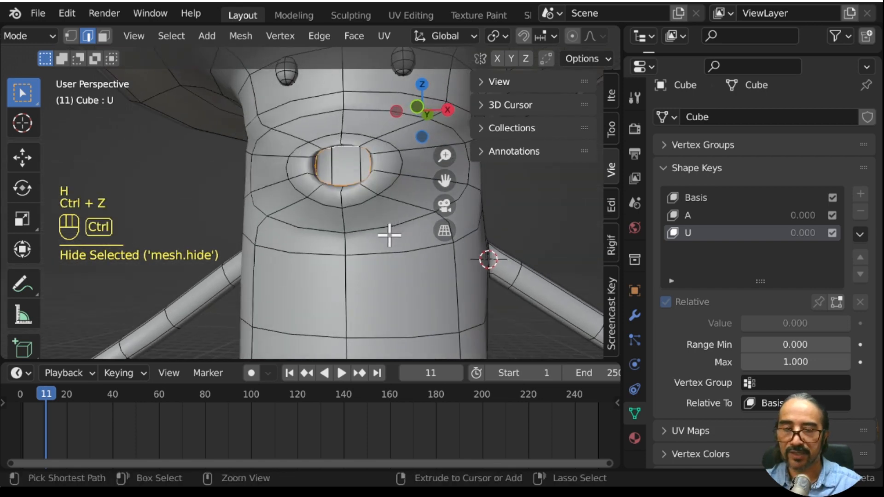
{"action": "key", "text": "g"}
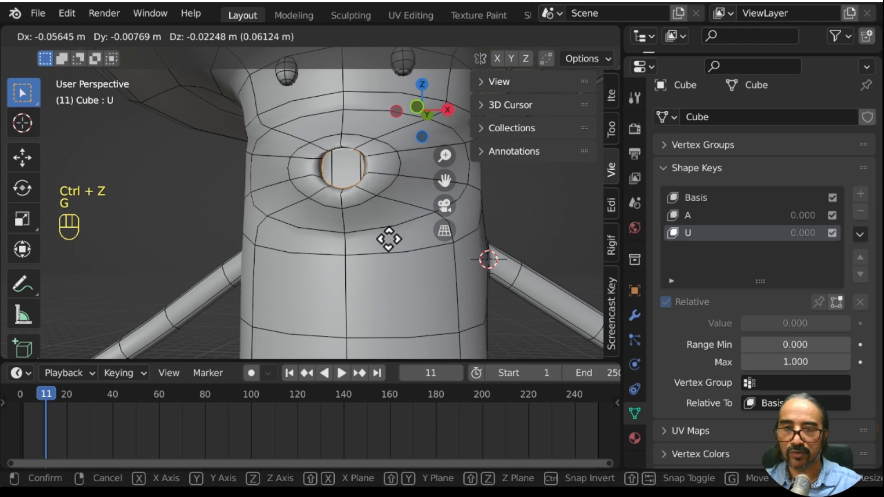
{"action": "left_click", "coordinate": [395, 239]}
Select the upper outer-lip edge and move it forward and up in the side profile.
{"action": "middle_click_drag", "start_coordinate": [395, 240], "coordinate": [314, 270]}
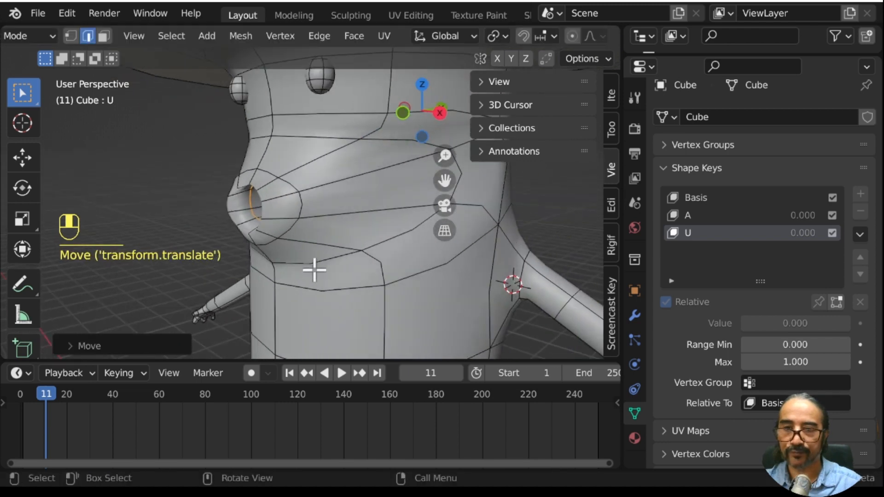
{"action": "left_click", "coordinate": [270, 175]}
{"action": "middle_click_drag", "start_coordinate": [287, 232], "coordinate": [308, 244]}
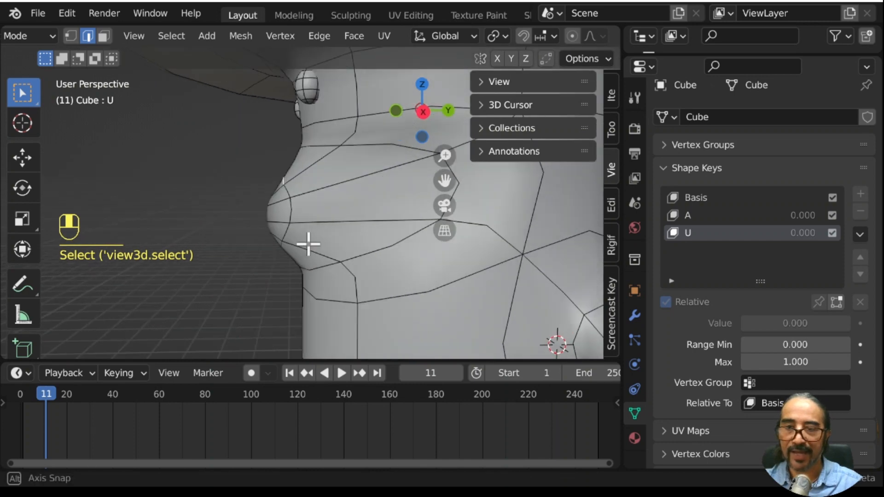
{"action": "key", "text": "g"}
{"action": "left_click", "coordinate": [317, 258]}
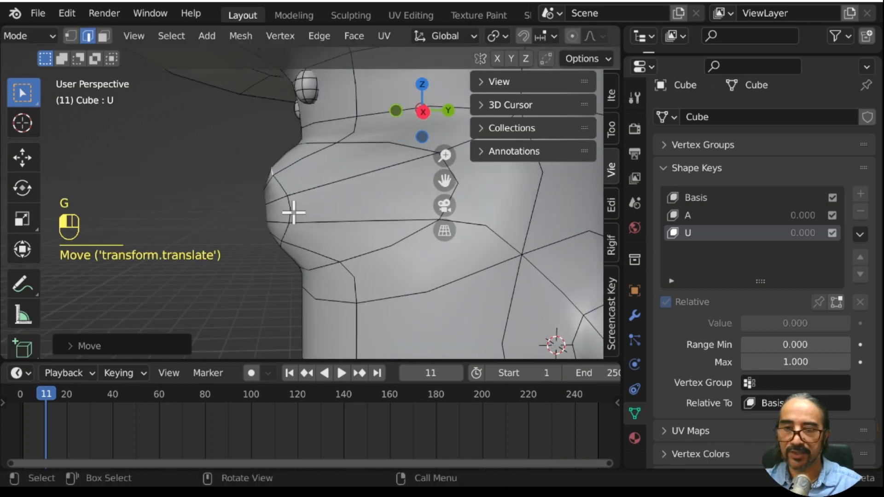
Select the outer-lip edge at the corner of the mouth and move it slightly forward.
{"action": "left_click", "coordinate": [325, 270]}
{"action": "key", "text": "g"}
{"action": "left_click", "coordinate": [310, 274]}
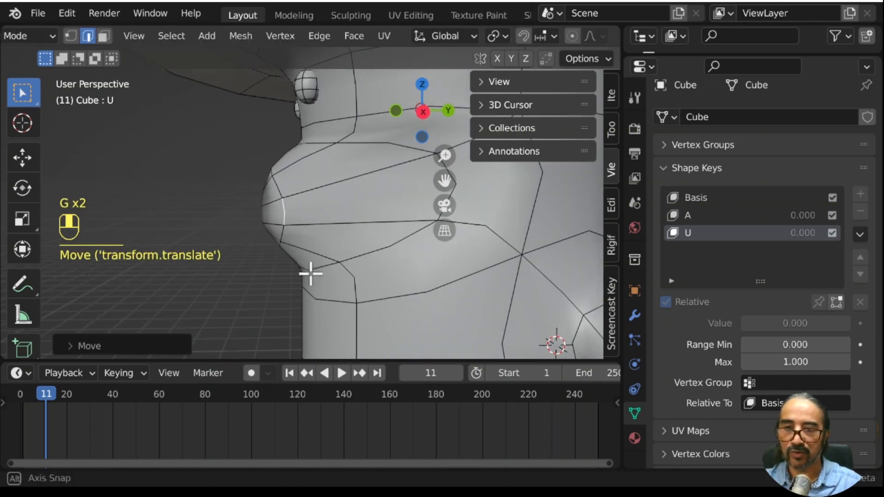
Select the lower outer-lip edges around the mouth corner and move them down and outward to round the lip.
{"action": "middle_click_drag", "start_coordinate": [311, 273], "coordinate": [401, 234]}
{"action": "left_click", "coordinate": [365, 237]}
{"action": "key", "text": "g"}
{"action": "left_click", "coordinate": [319, 278]}
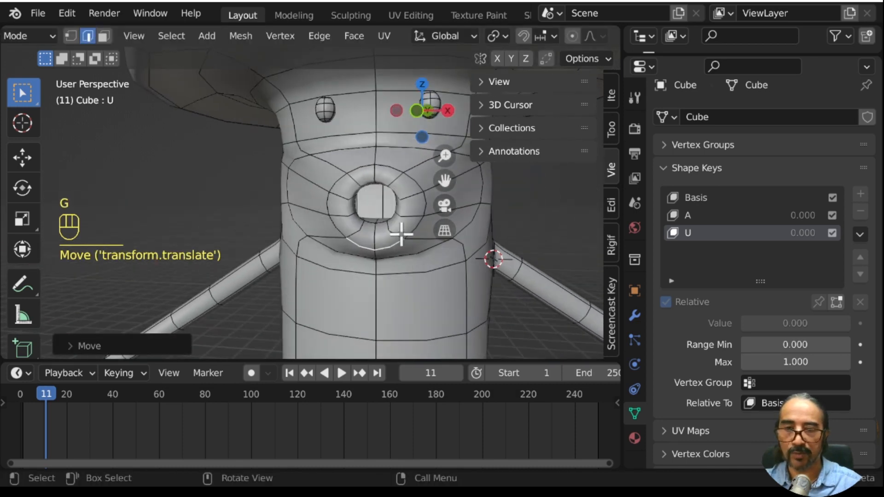
{"action": "left_click", "coordinate": [408, 229]}
{"action": "key", "text": "g"}
{"action": "left_click", "coordinate": [425, 248]}
Loop-select the edge deep inside the mouth opening and move it along global Y.
{"action": "scroll", "coordinate": [405, 268], "scroll_direction": "down", "scroll_amount": 2}
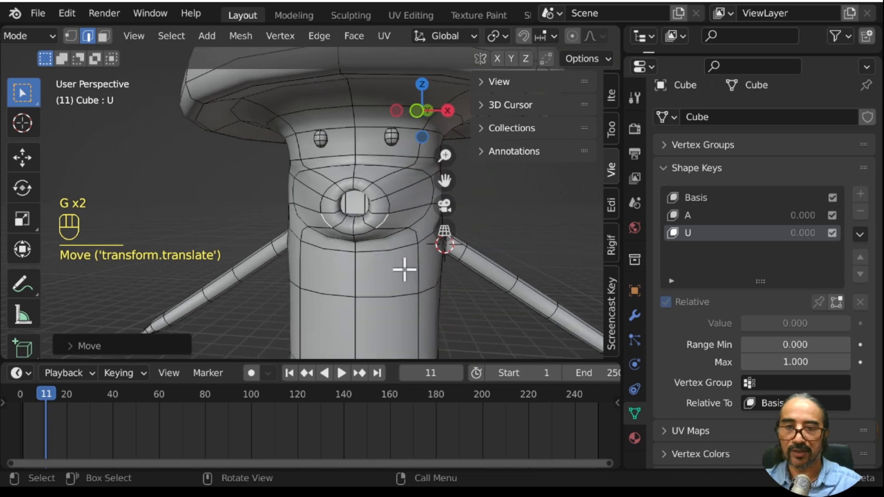
{"action": "middle_click_drag", "start_coordinate": [396, 290], "coordinate": [331, 292]}
{"action": "scroll", "coordinate": [352, 239], "scroll_direction": "up", "scroll_amount": 3}
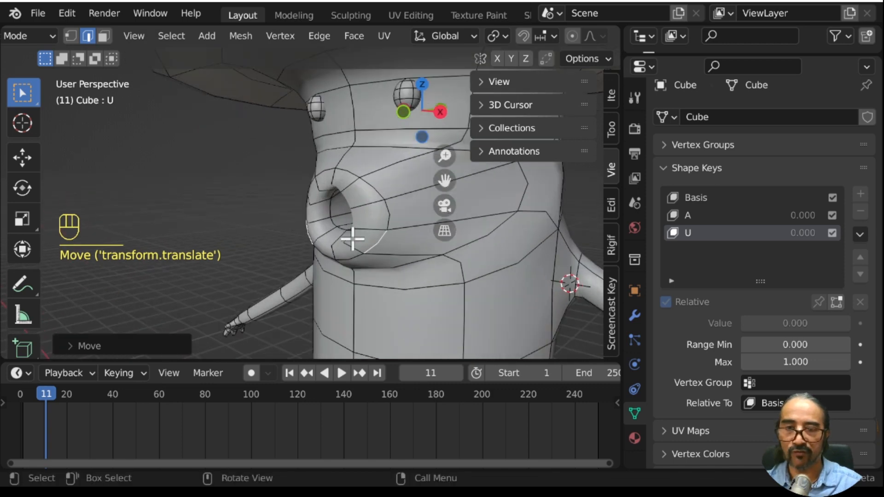
{"action": "middle_click_drag", "start_coordinate": [351, 239], "coordinate": [364, 217]}
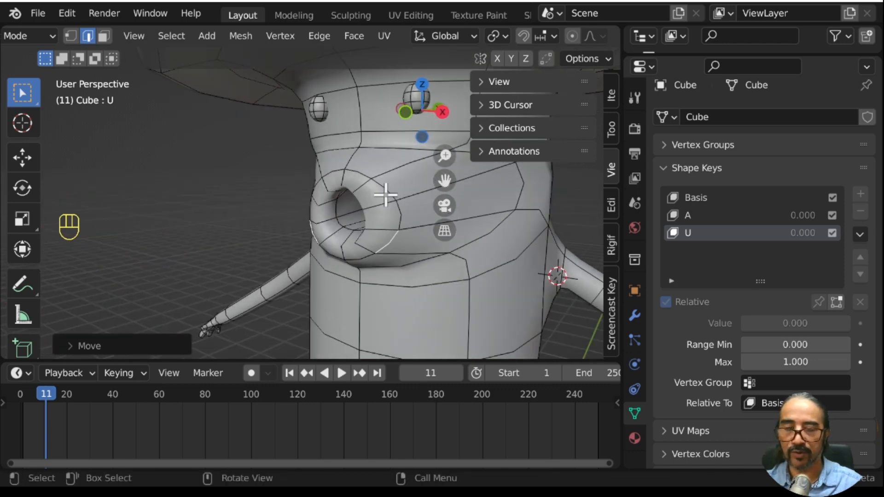
{"action": "left_click", "coordinate": [386, 195], "text": "alt"}
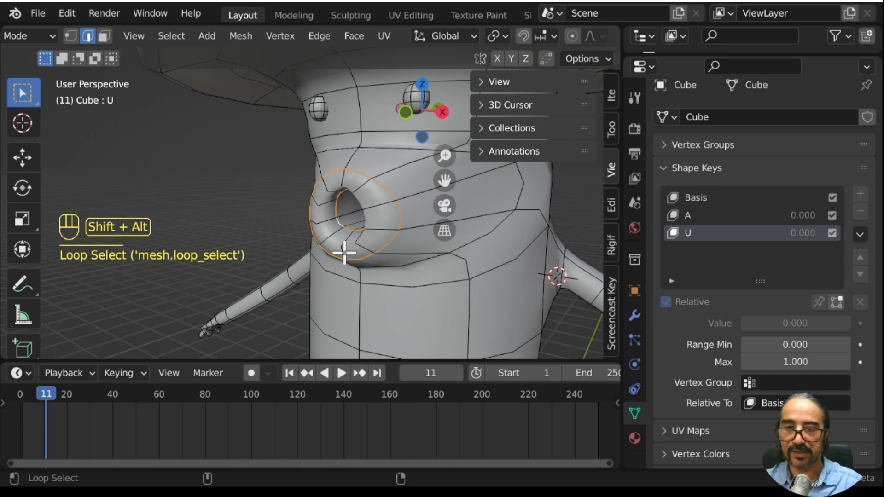
{"action": "middle_click_drag", "start_coordinate": [344, 253], "coordinate": [311, 255]}
{"action": "scroll", "coordinate": [368, 237], "scroll_direction": "up", "scroll_amount": 5}
{"action": "scroll", "coordinate": [270, 259], "scroll_direction": "up", "scroll_amount": 3}
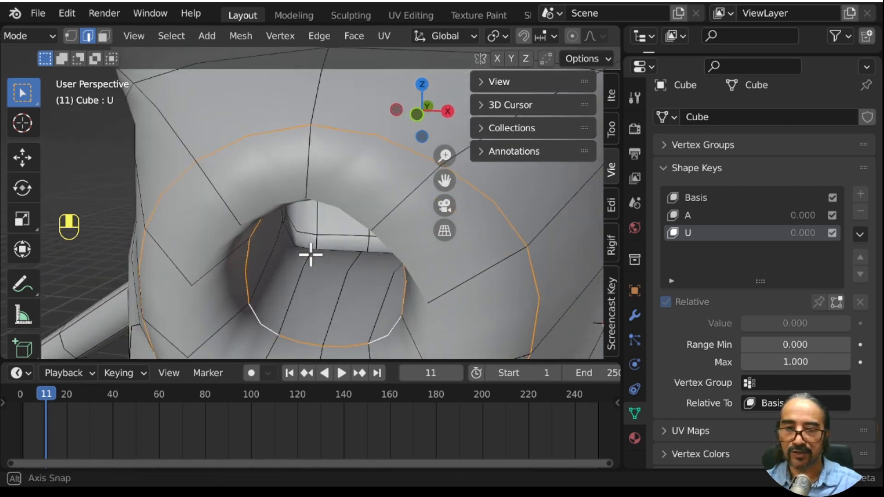
{"action": "left_click", "coordinate": [329, 253], "text": "alt"}
{"action": "scroll", "coordinate": [316, 288], "scroll_direction": "down", "scroll_amount": 4}
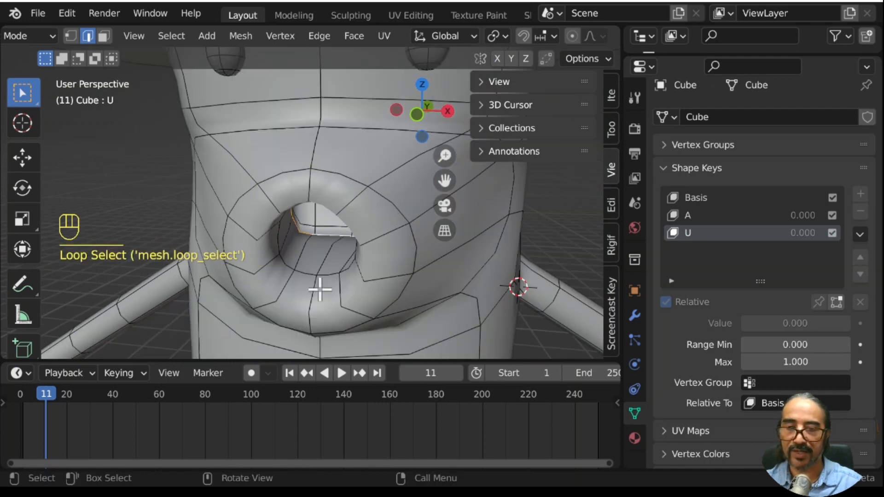
{"action": "mouse_move", "coordinate": [316, 288]}
{"action": "middle_mouse_down"}
{"action": "mouse_move", "coordinate": [292, 265]}
{"action": "mouse_move", "coordinate": [316, 283]}
{"action": "middle_mouse_up"}
{"action": "key", "text": "g"}
{"action": "key", "text": "y"}
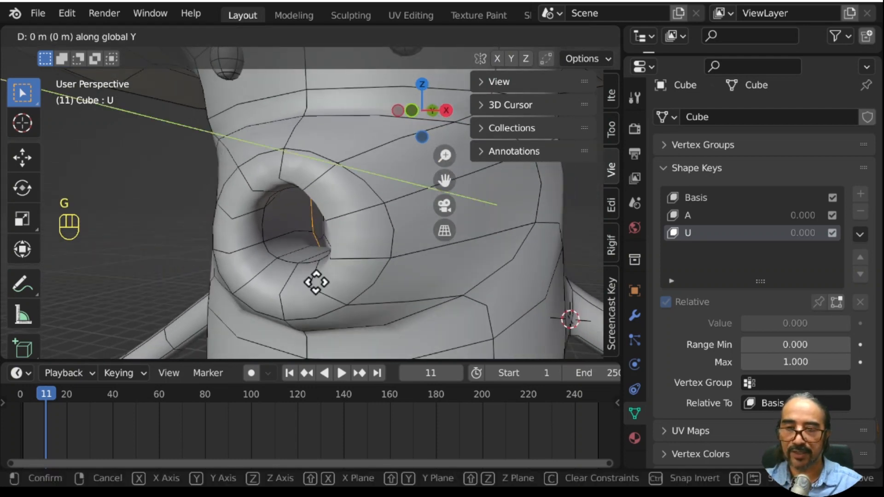
{"action": "left_click", "coordinate": [250, 320]}
Scale the inner mouth loop down in two passes and shift it slightly down within the mouth opening.
{"action": "middle_click_drag", "start_coordinate": [251, 320], "coordinate": [480, 311]}
{"action": "key", "text": "s"}
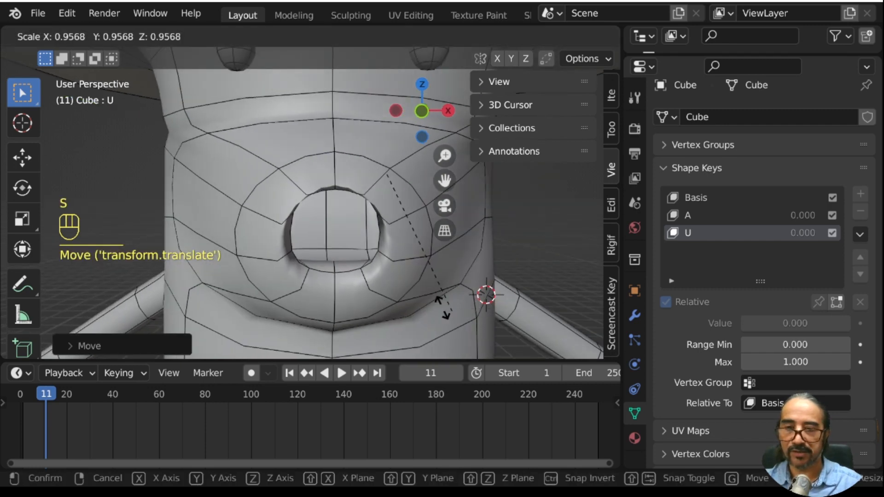
{"action": "left_click", "coordinate": [389, 297]}
{"action": "key", "text": "g"}
{"action": "left_click", "coordinate": [392, 314]}
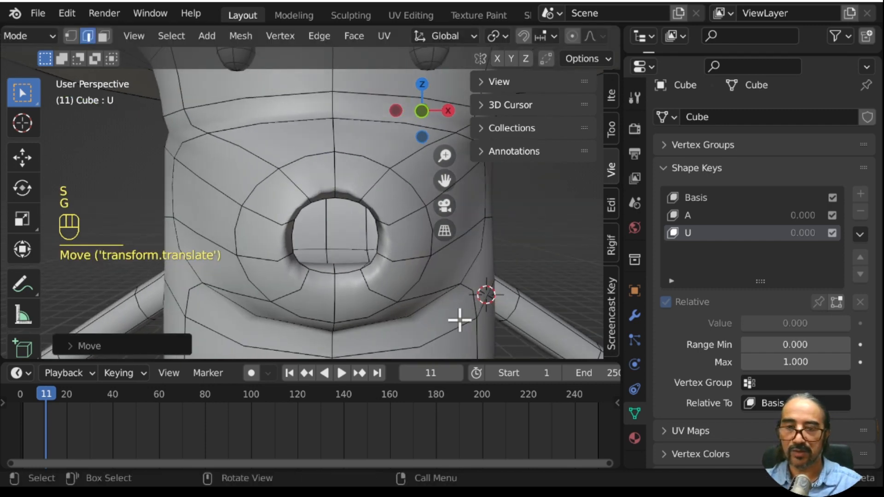
{"action": "key", "text": "s"}
{"action": "left_click", "coordinate": [405, 308]}
{"action": "key", "text": "g"}
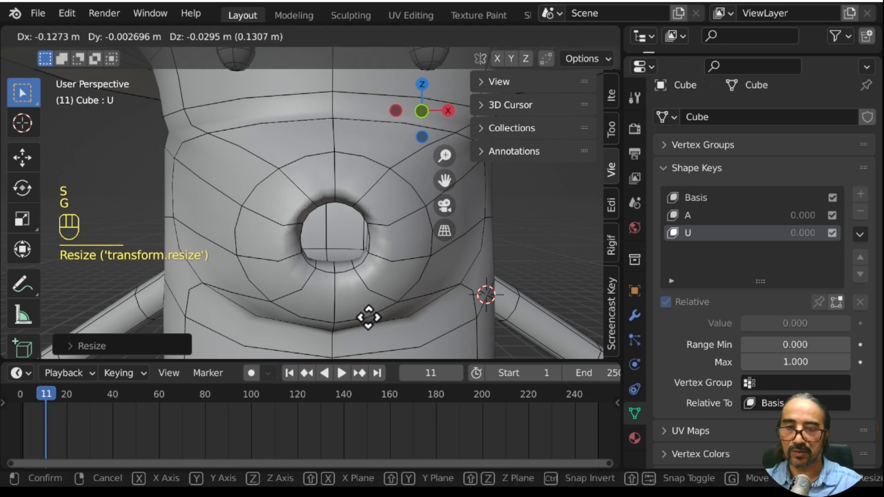
{"action": "left_click", "coordinate": [371, 330]}
Loop-select the rim of the mouth opening, scale it to about 0.73 and return to Object Mode.
{"action": "middle_click_drag", "start_coordinate": [371, 330], "coordinate": [322, 310]}
{"action": "scroll", "coordinate": [306, 242], "scroll_direction": "up", "scroll_amount": 3}
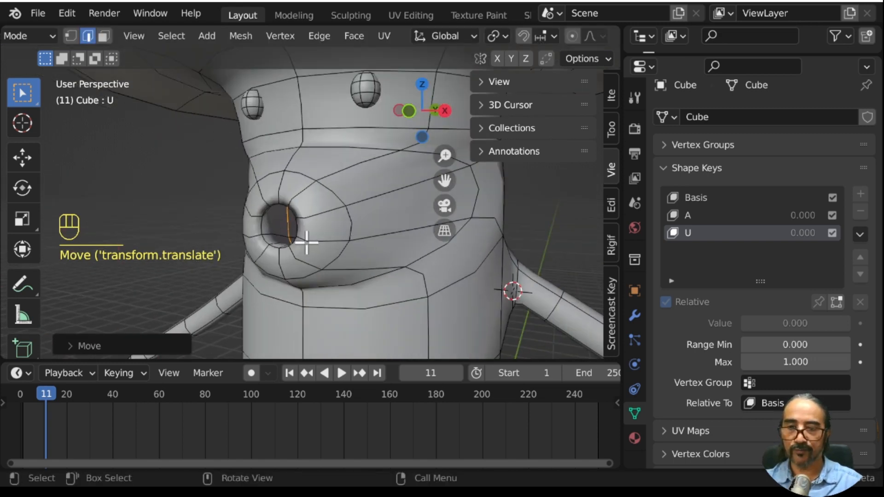
{"action": "left_click", "coordinate": [296, 211], "text": "alt"}
{"action": "key", "text": "s"}
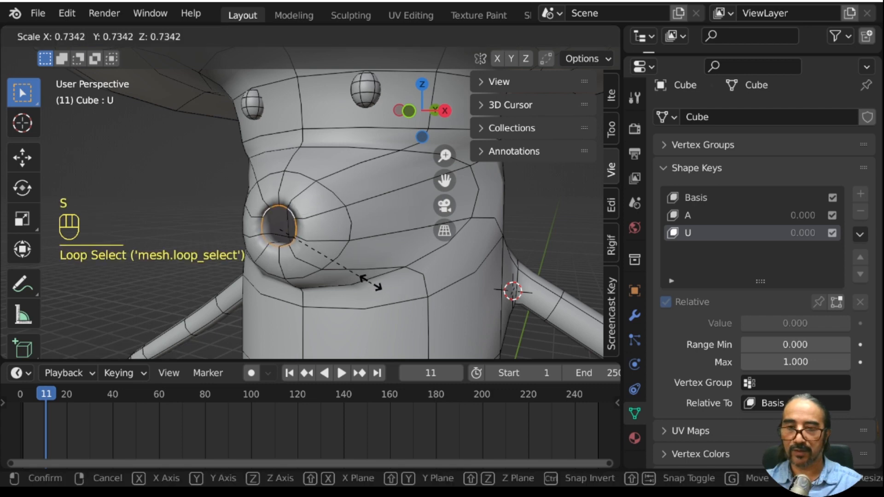
{"action": "left_click", "coordinate": [371, 281]}
{"action": "mouse_move", "coordinate": [371, 274]}
{"action": "middle_mouse_down"}
{"action": "mouse_move", "coordinate": [306, 274]}
{"action": "mouse_move", "coordinate": [382, 272]}
{"action": "middle_mouse_up"}
{"action": "scroll", "coordinate": [347, 278], "scroll_direction": "down", "scroll_amount": 1}
{"action": "key", "text": "Tab"}
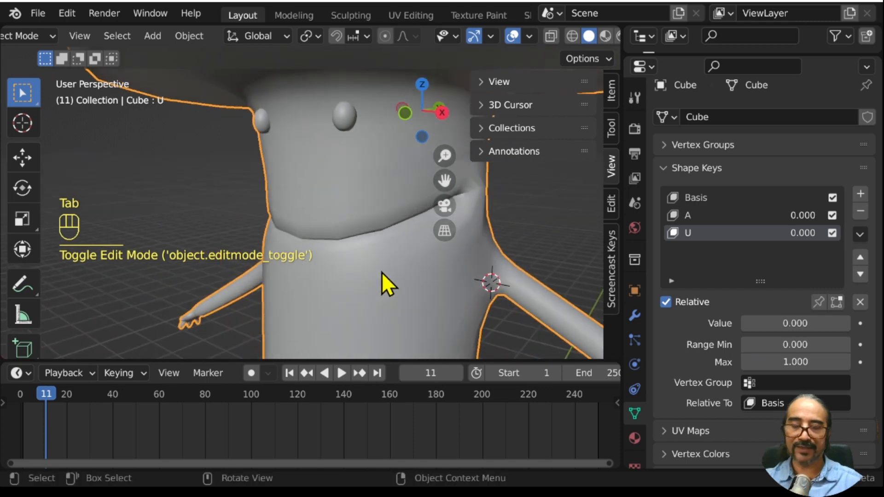
Set shape key U to 1.000 and preview the mouth while varying shape key A's value.
{"action": "scroll", "coordinate": [392, 245], "scroll_direction": "down", "scroll_amount": 2}
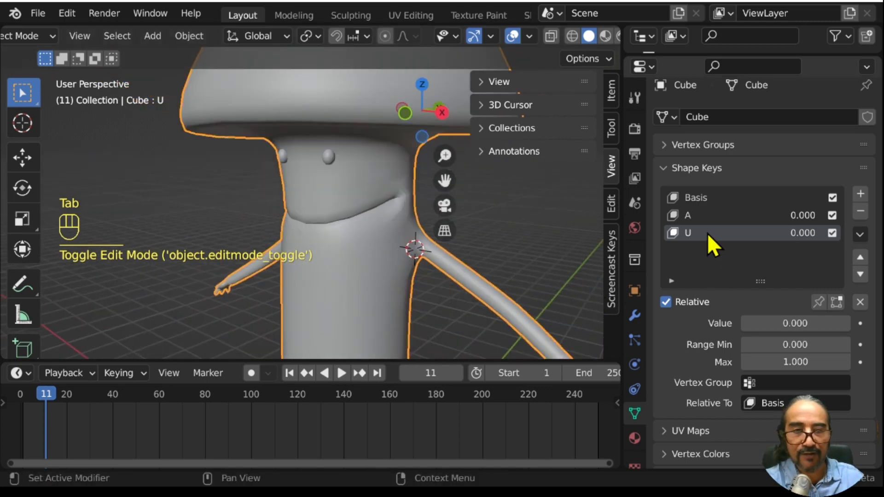
{"action": "left_click_drag", "start_coordinate": [764, 325], "coordinate": [839, 325]}
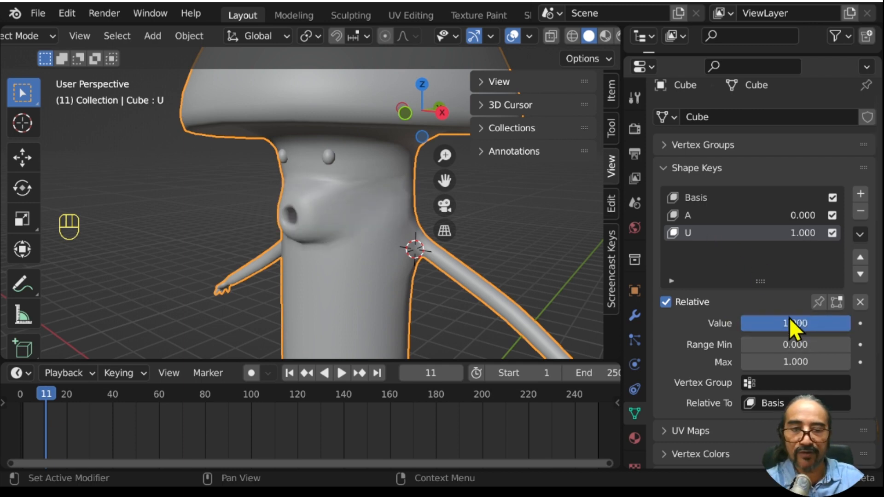
{"action": "left_click", "coordinate": [696, 215]}
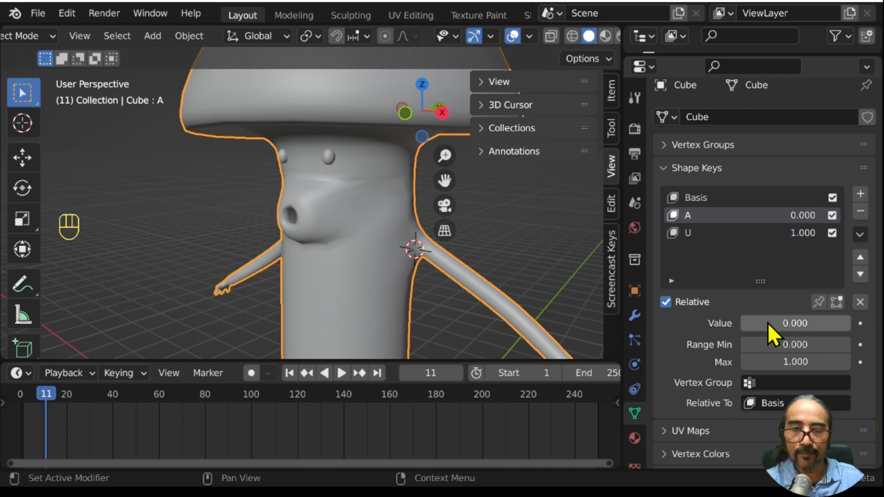
{"action": "left_click_drag", "start_coordinate": [767, 323], "coordinate": [742, 324]}
{"action": "middle_click_drag", "start_coordinate": [418, 262], "coordinate": [405, 249]}
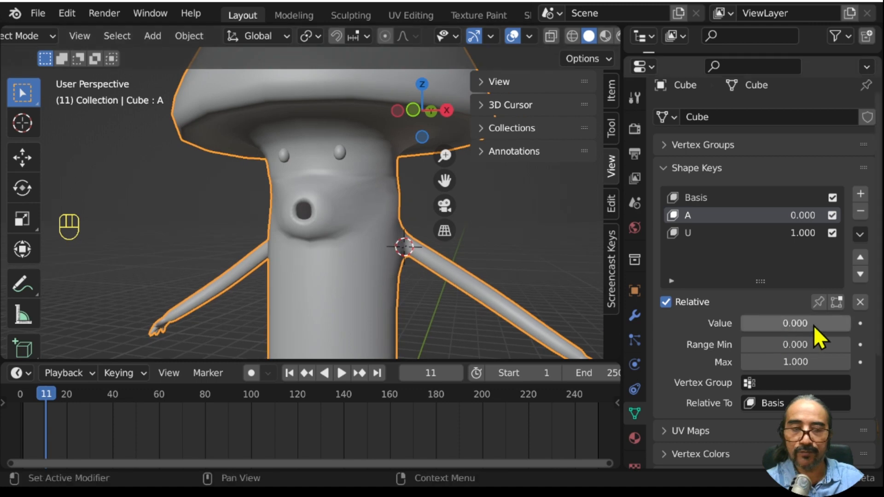
{"action": "left_click_drag", "start_coordinate": [814, 325], "coordinate": [736, 323]}
Reset shape key U to 0.000, then preview shape key A and return its value to 0.000.
{"action": "left_click", "coordinate": [781, 234]}
{"action": "left_click", "coordinate": [718, 217]}
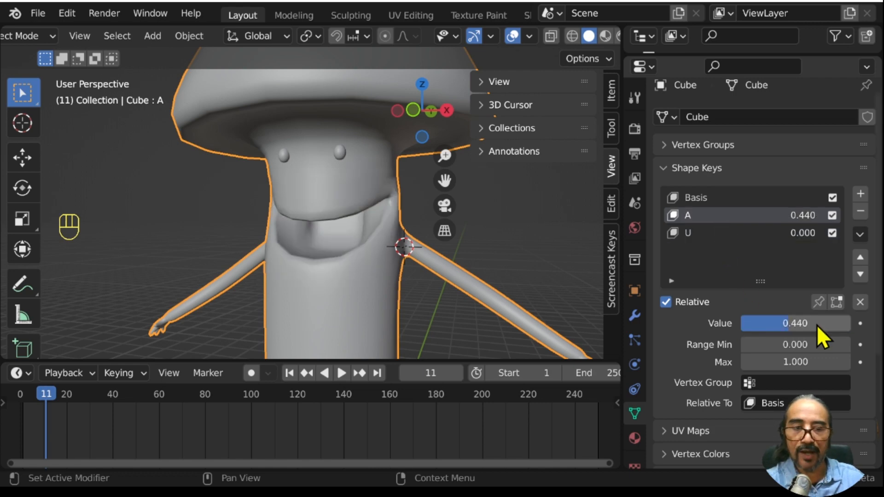
{"action": "left_click_drag", "start_coordinate": [817, 325], "coordinate": [743, 327]}
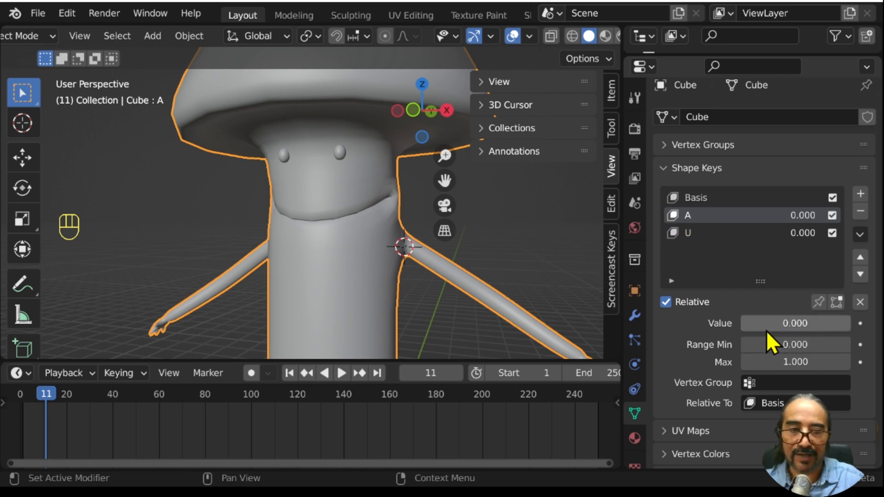
Keyframe shape key A's value at 0.000, set the current frame to 0 and move the keyframe to just before it.
{"action": "scroll", "coordinate": [772, 322], "scroll_direction": "down", "scroll_amount": 4}
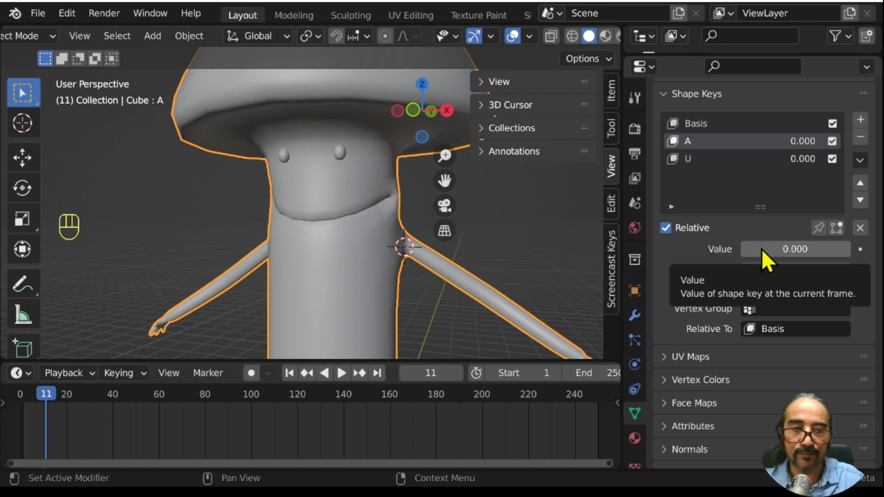
{"action": "key", "text": "i"}
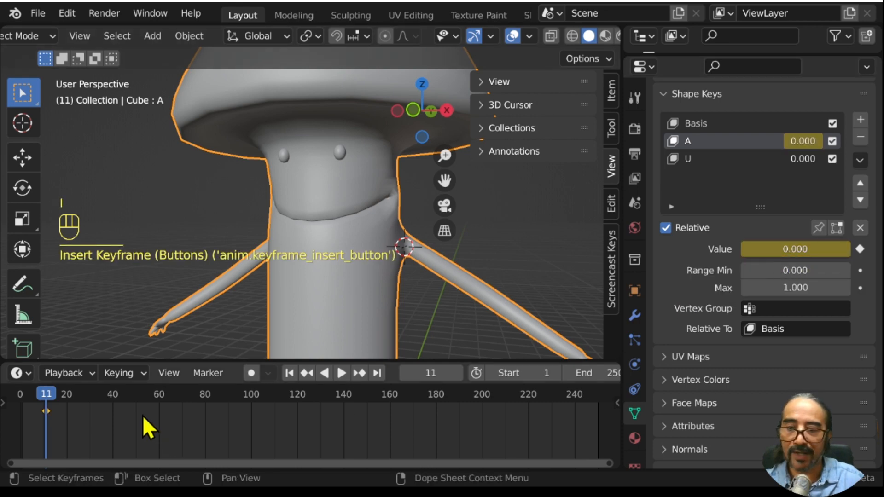
{"action": "scroll", "coordinate": [146, 424], "scroll_direction": "down", "scroll_amount": 4}
{"action": "left_click", "coordinate": [156, 423]}
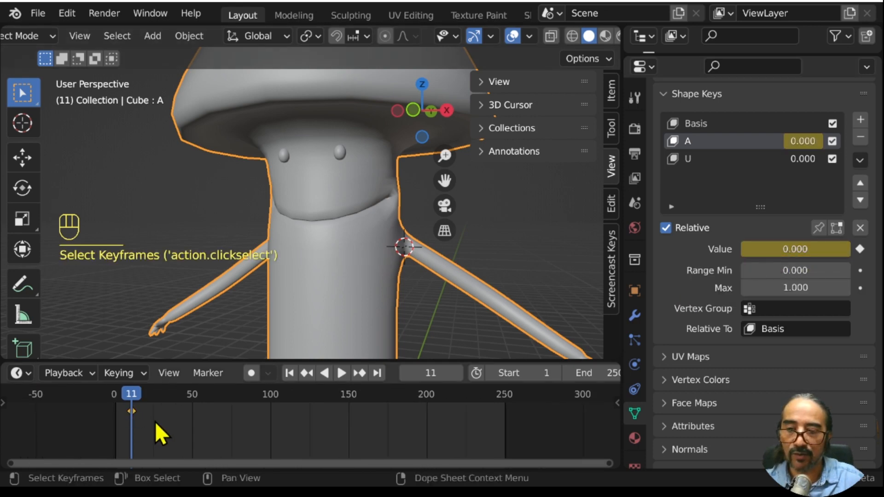
{"action": "left_click_drag", "start_coordinate": [128, 398], "coordinate": [60, 420]}
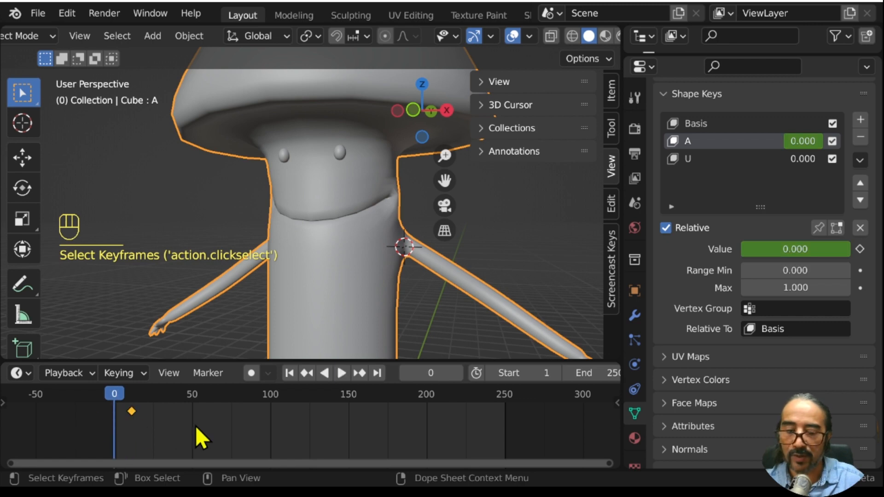
{"action": "key", "text": "g"}
{"action": "left_click", "coordinate": [207, 435]}
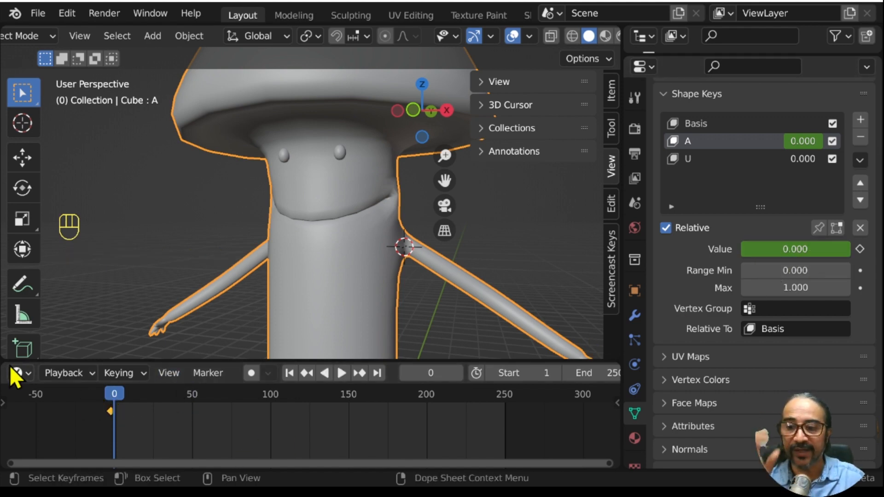
Split the 3D viewport horizontally, make the new lower area a Video Sequencer and fit its whole time range.
{"action": "left_click_drag", "start_coordinate": [7, 354], "coordinate": [27, 240]}
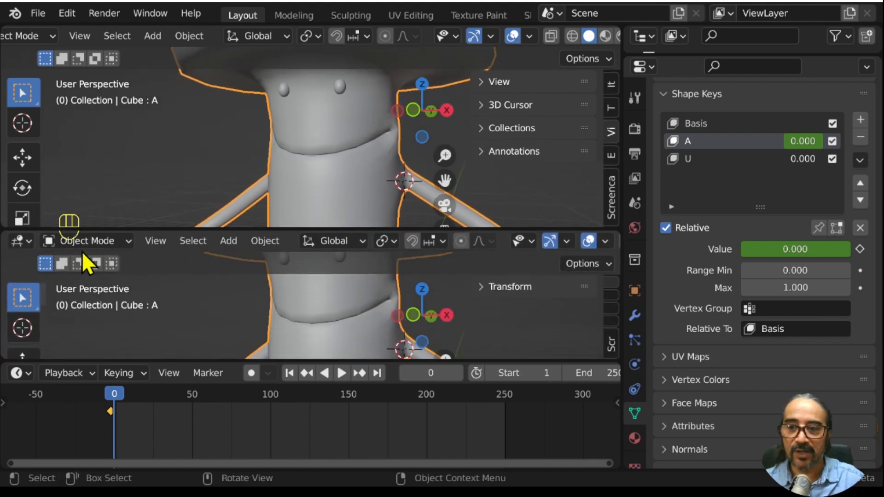
{"action": "left_click", "coordinate": [22, 241]}
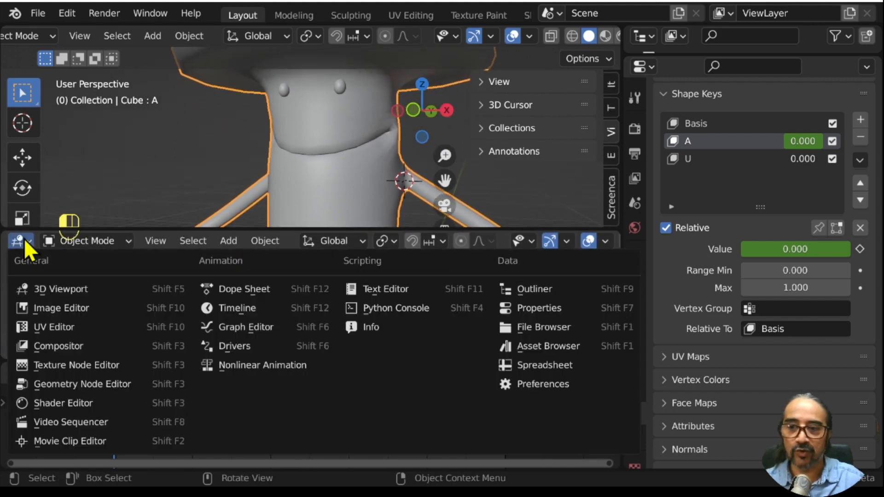
{"action": "left_click", "coordinate": [84, 423]}
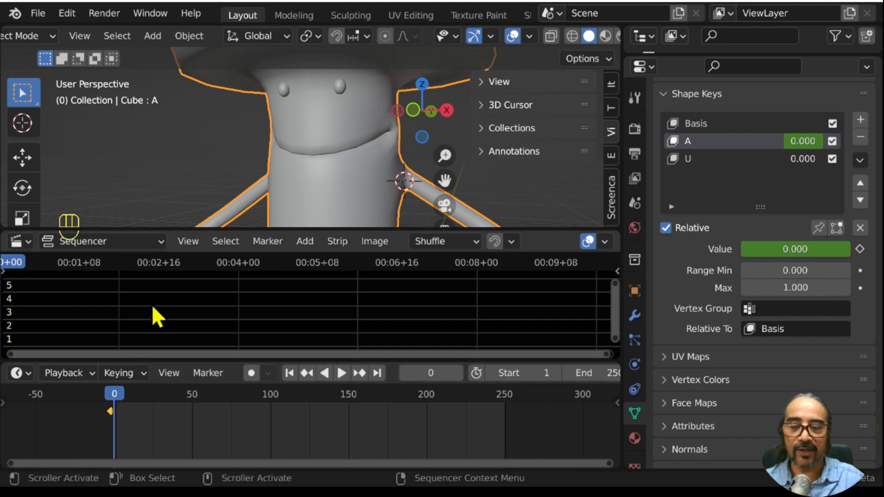
{"action": "key", "text": "Home"}
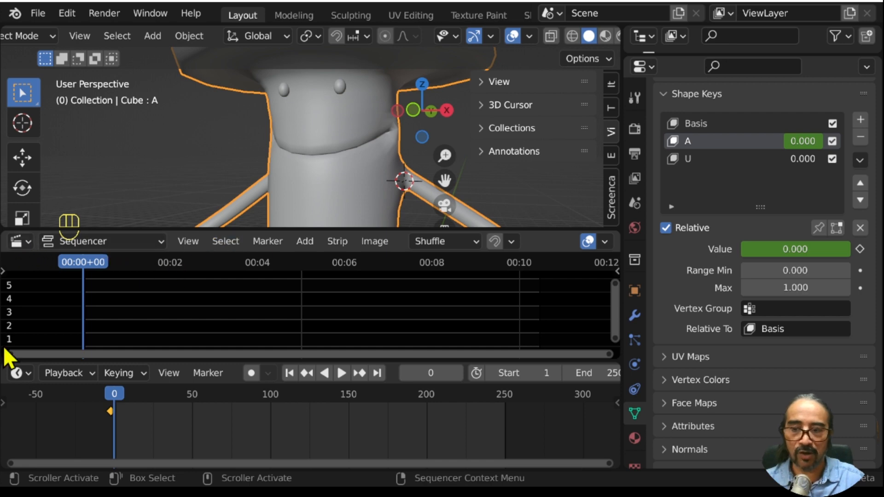
Change the timeline area to a Graph Editor and make it taller, with frame 0 centred in the graph.
{"action": "left_click", "coordinate": [23, 375]}
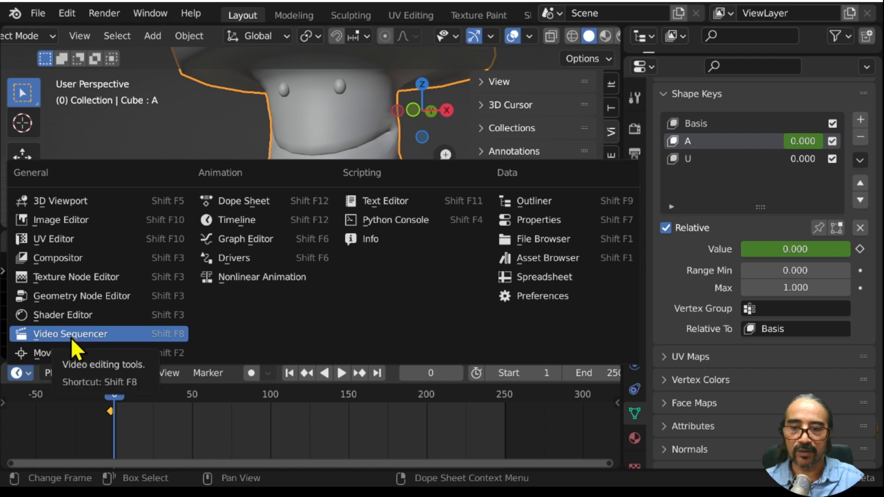
{"action": "left_click", "coordinate": [245, 239]}
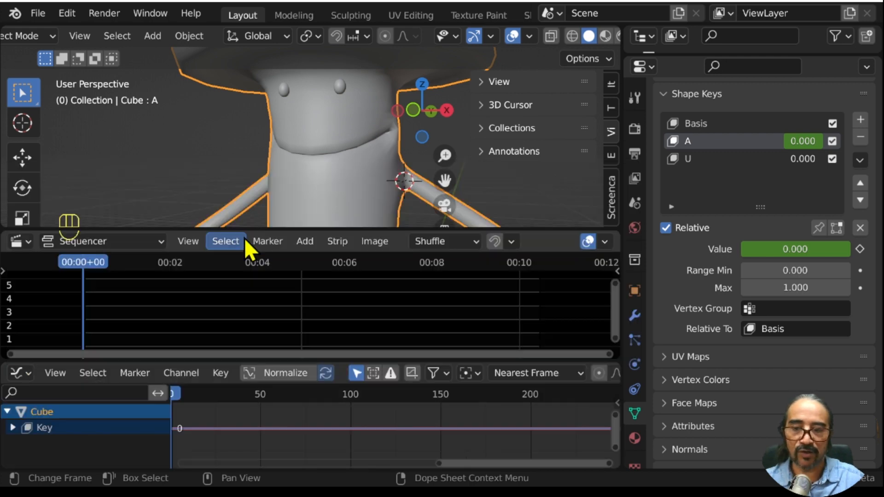
{"action": "left_click_drag", "start_coordinate": [183, 356], "coordinate": [183, 323]}
{"action": "middle_click_drag", "start_coordinate": [219, 417], "coordinate": [283, 413]}
{"action": "scroll", "coordinate": [258, 411], "scroll_direction": "down", "scroll_amount": 2}
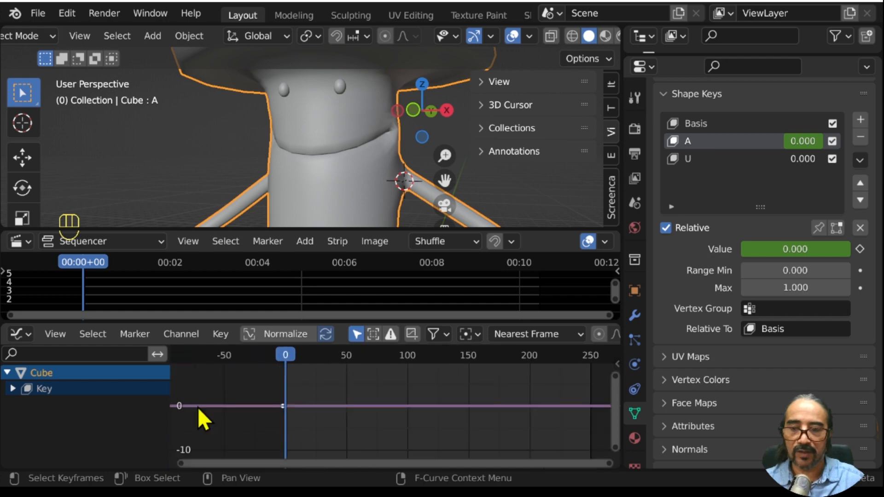
Bake the sound file "Spanish Ladi...lee Club.mp3" from the Downloads folder onto shape key A's value curve.
{"action": "left_click", "coordinate": [13, 389]}
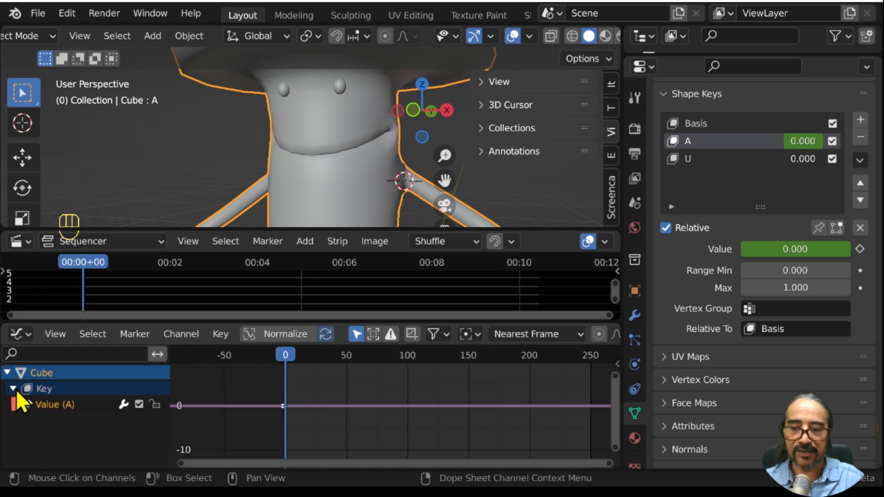
{"action": "left_click", "coordinate": [49, 405]}
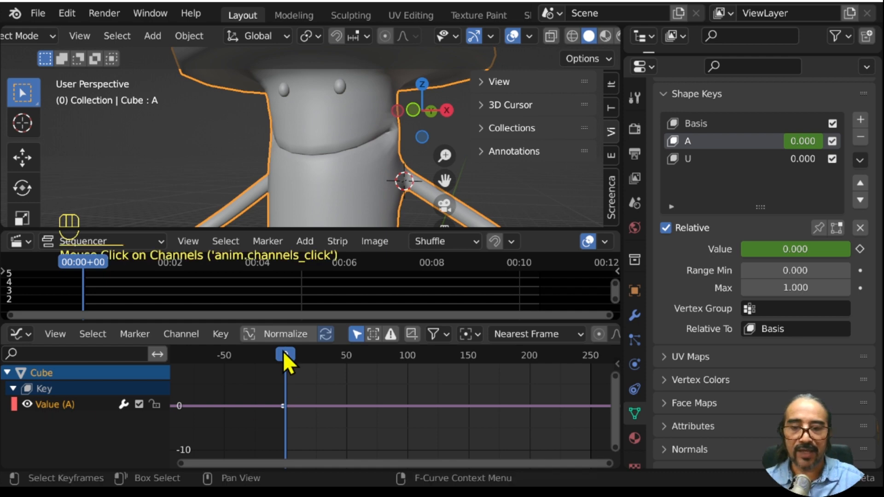
{"action": "left_click", "coordinate": [220, 336]}
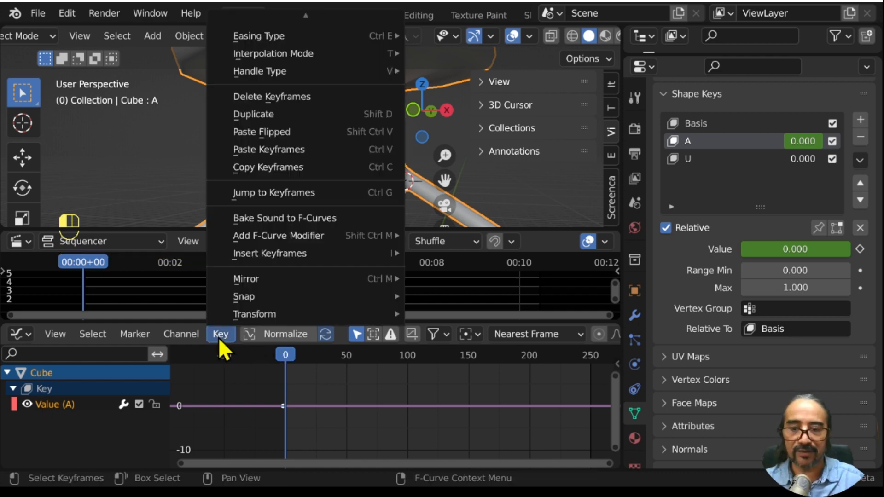
{"action": "left_click", "coordinate": [325, 220]}
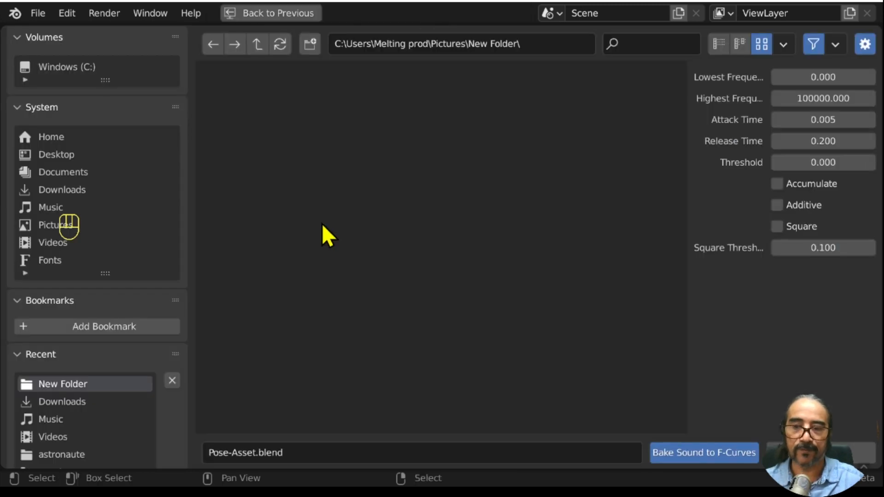
{"action": "left_click", "coordinate": [61, 403]}
{"action": "scroll", "coordinate": [683, 92], "scroll_direction": "down", "scroll_amount": 5}
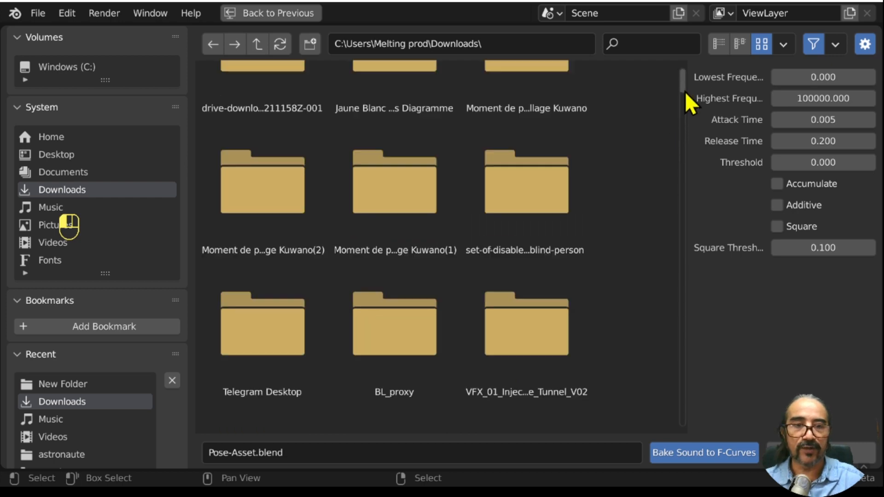
{"action": "left_click_drag", "start_coordinate": [686, 108], "coordinate": [702, 227]}
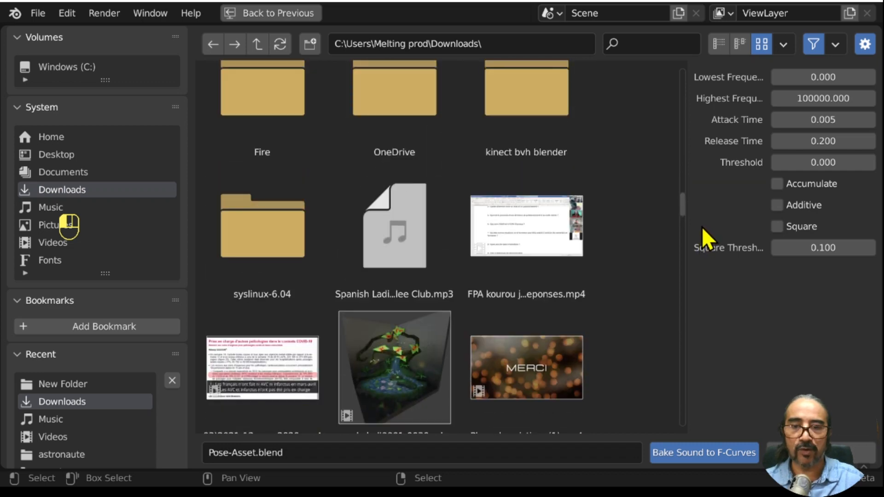
{"action": "left_click", "coordinate": [390, 246]}
{"action": "left_click", "coordinate": [695, 448]}
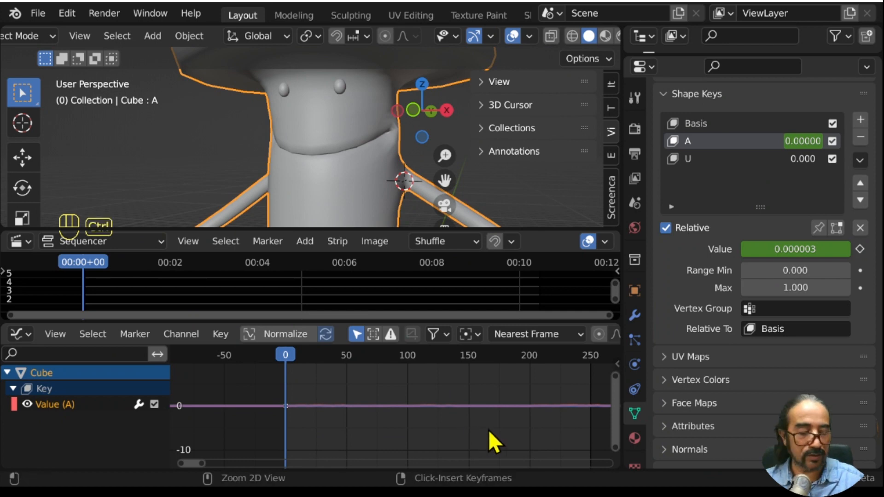
Enlarge the graph and examine the amplitude of shape key A's baked sound curve against the value scale.
{"action": "middle_click_drag", "start_coordinate": [488, 430], "coordinate": [480, 404], "text": "ctrl"}
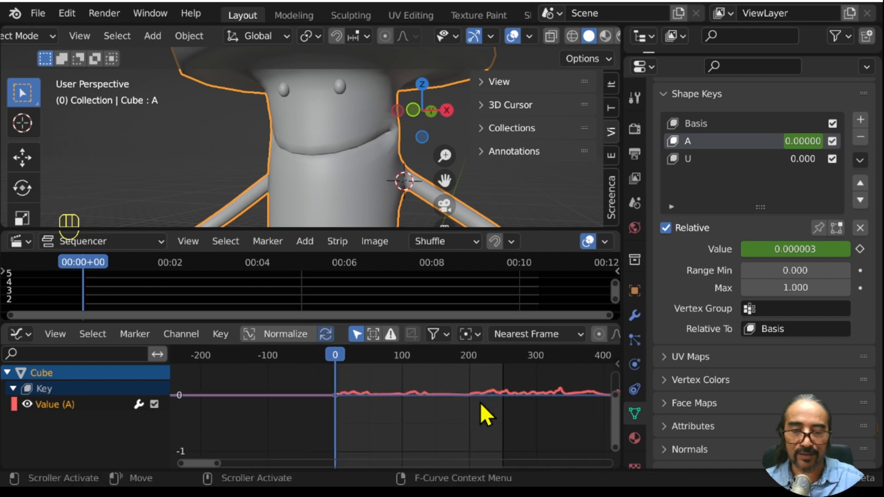
{"action": "scroll", "coordinate": [480, 403], "scroll_direction": "up", "scroll_amount": 3}
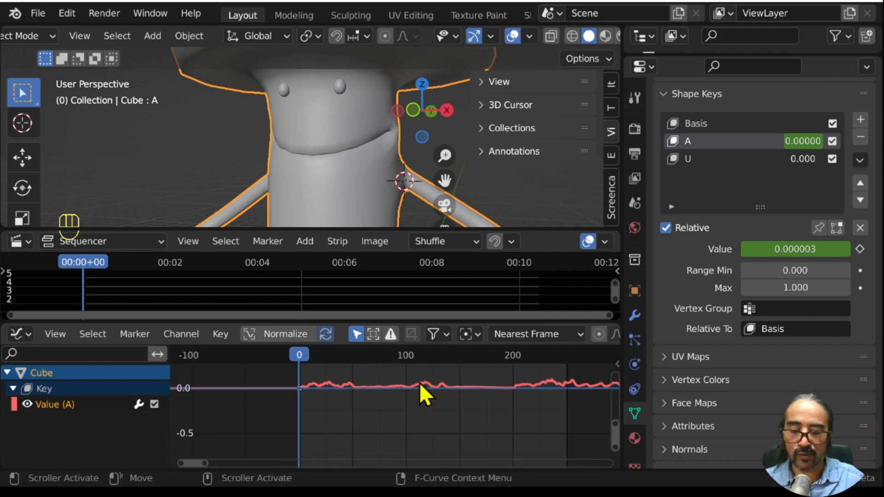
{"action": "key", "text": "ctrl+space"}
{"action": "middle_click_drag", "start_coordinate": [537, 276], "coordinate": [460, 290]}
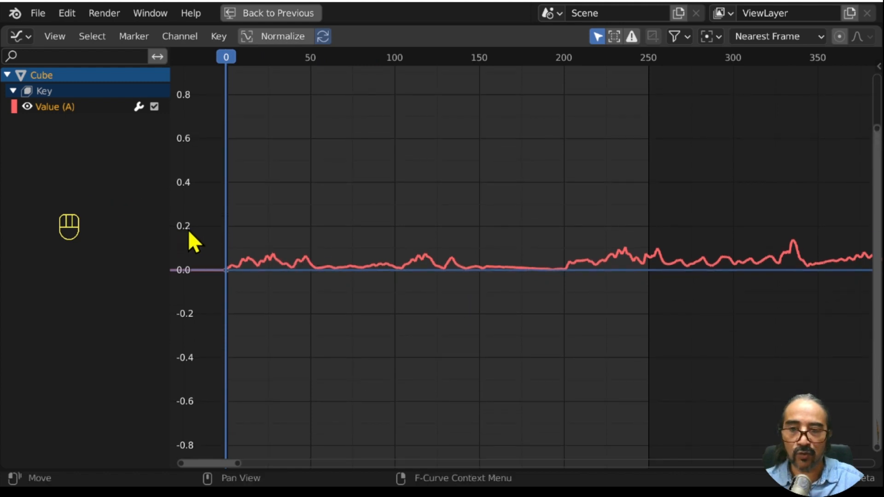
{"action": "middle_click_drag", "start_coordinate": [190, 237], "coordinate": [248, 202]}
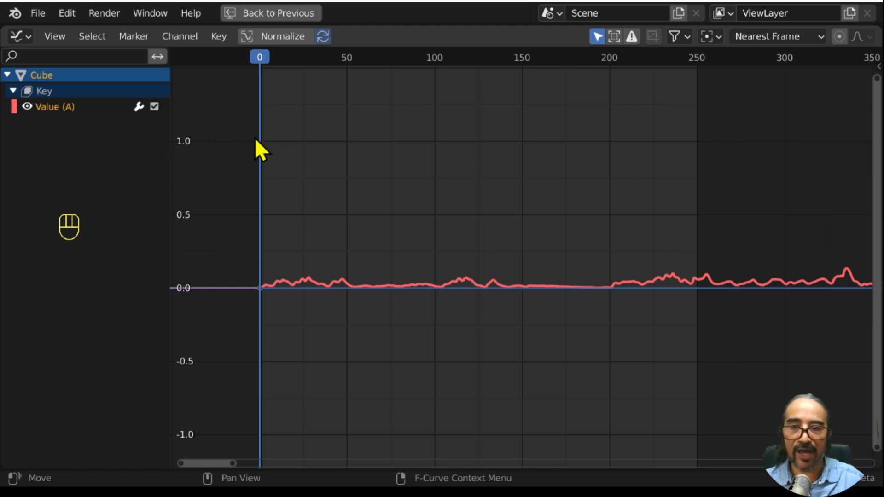
{"action": "scroll", "coordinate": [582, 297], "scroll_direction": "down", "scroll_amount": 4}
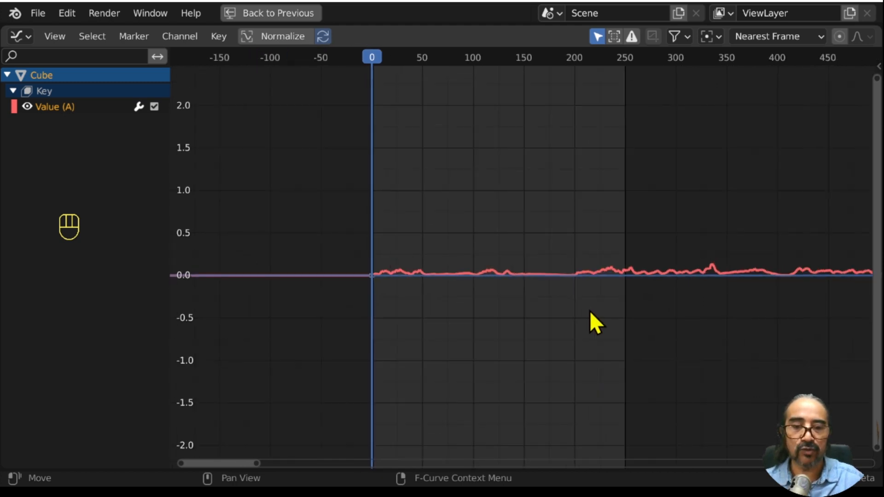
{"action": "key", "text": "ctrl+space"}
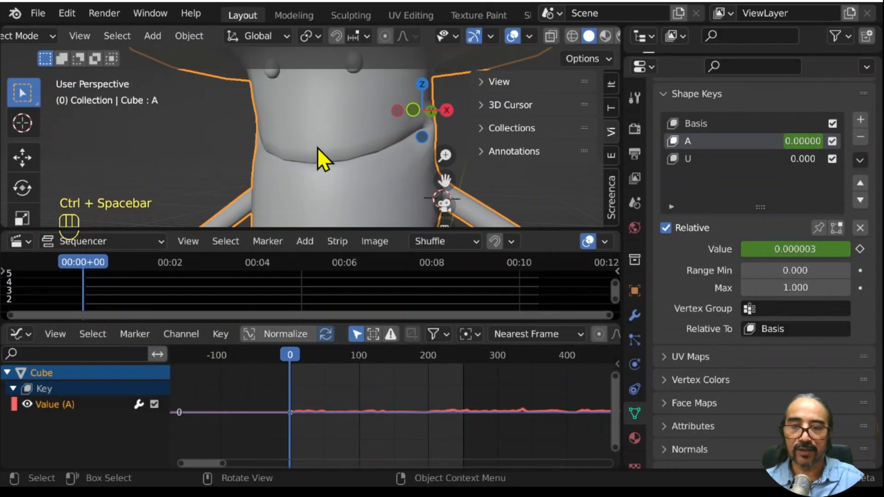
Play the animation while watching the mouth up close, stop playback and return to frame 0.
{"action": "key", "text": "space"}
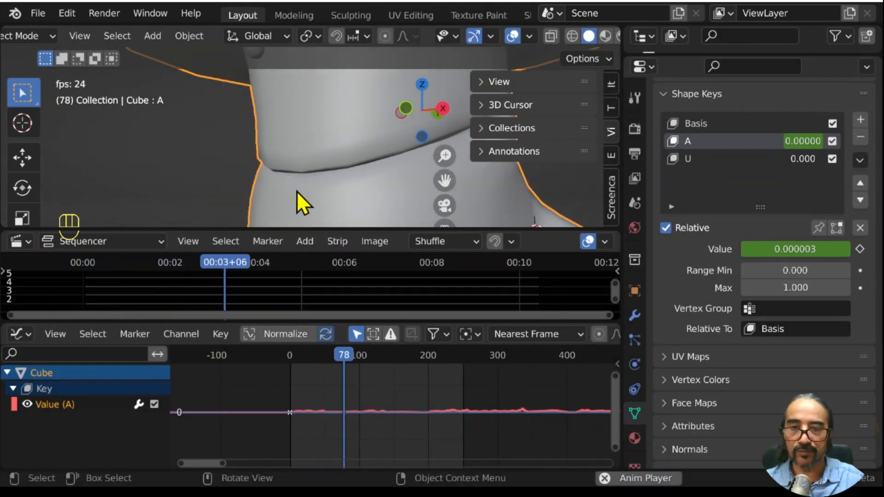
{"action": "middle_click_drag", "start_coordinate": [320, 186], "coordinate": [363, 191]}
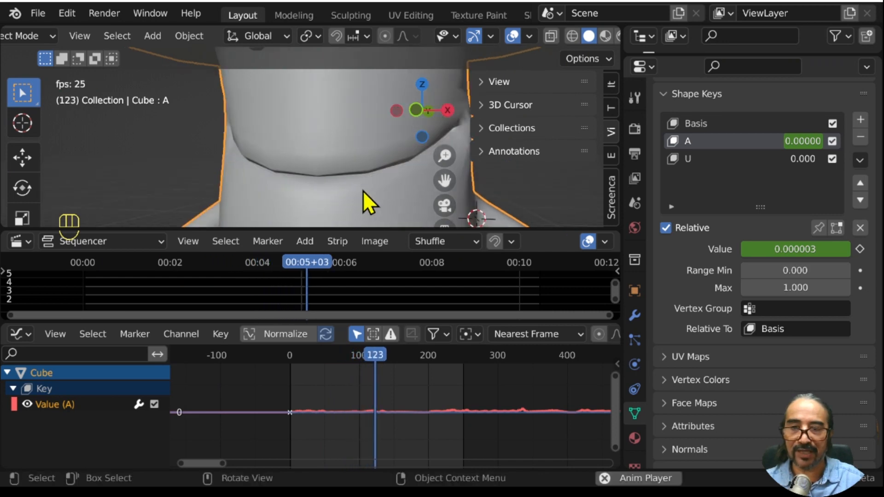
{"action": "key", "text": "ctrl+space"}
{"action": "key", "text": "ctrl+space"}
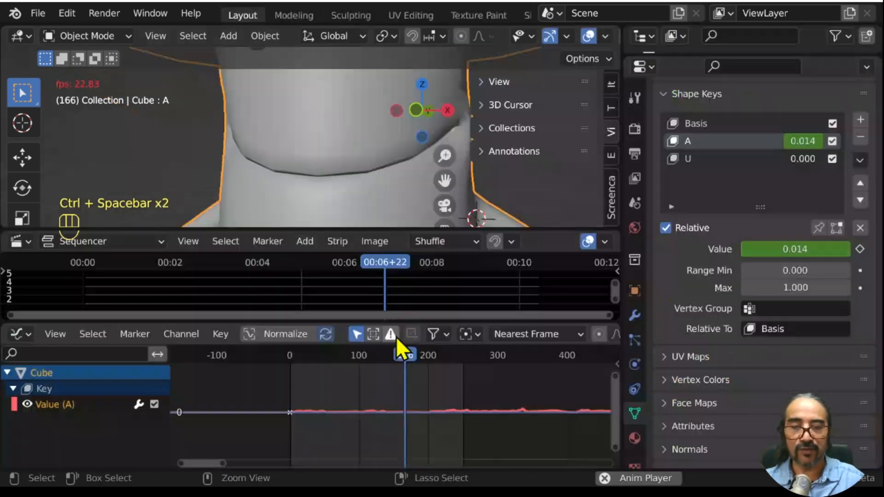
{"action": "key", "text": "space"}
{"action": "left_click", "coordinate": [283, 355]}
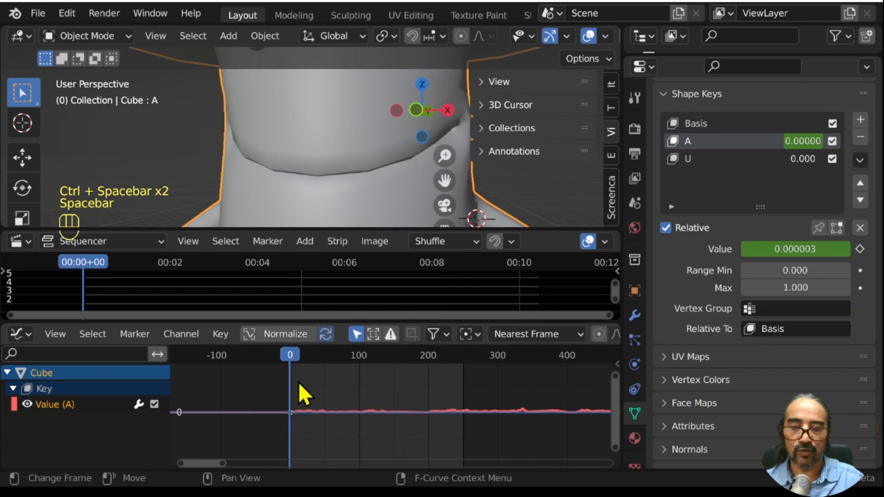
Add an Envelope modifier with one control point to shape key A's value curve in the full-window graph.
{"action": "key", "text": "ctrl+space"}
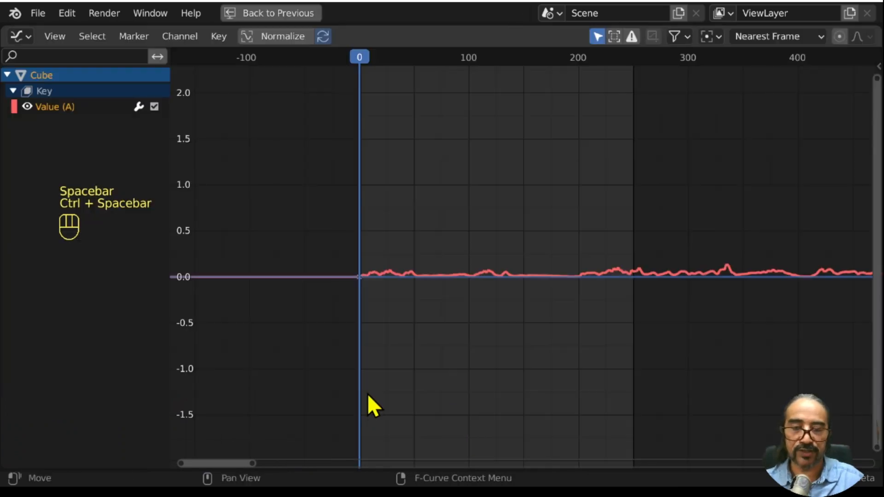
{"action": "middle_click_drag", "start_coordinate": [616, 346], "coordinate": [511, 326]}
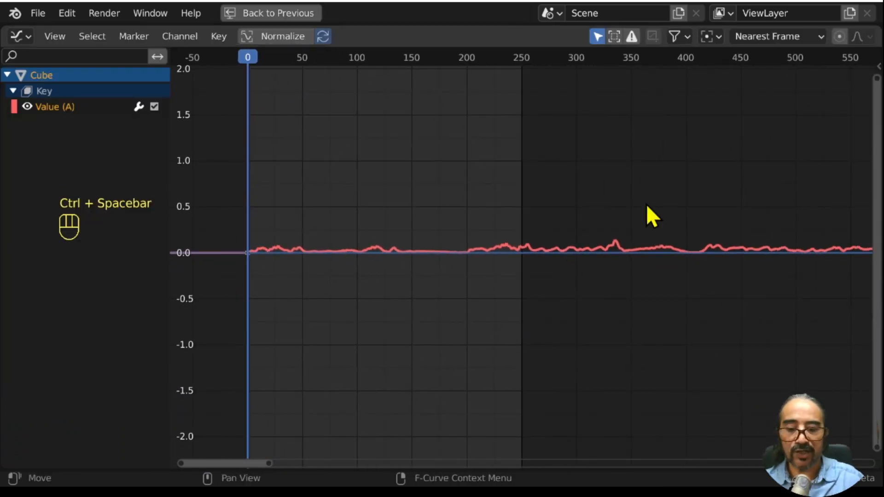
{"action": "key", "text": "n"}
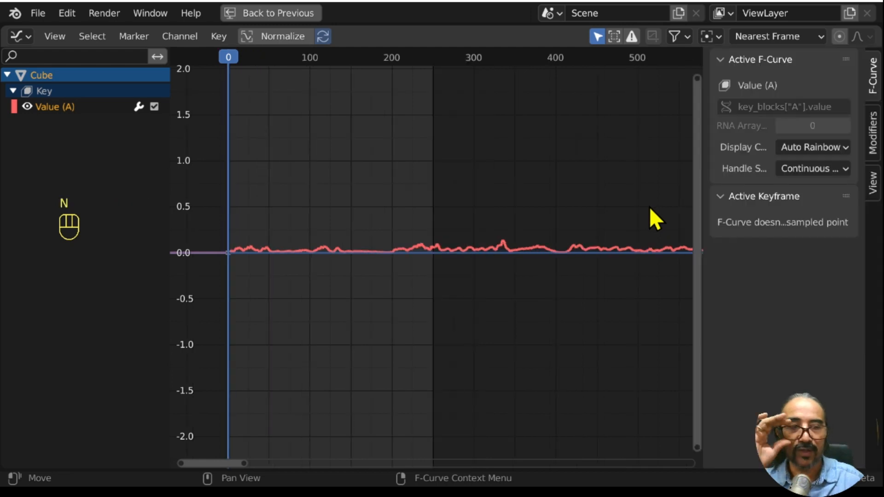
{"action": "left_click", "coordinate": [874, 138]}
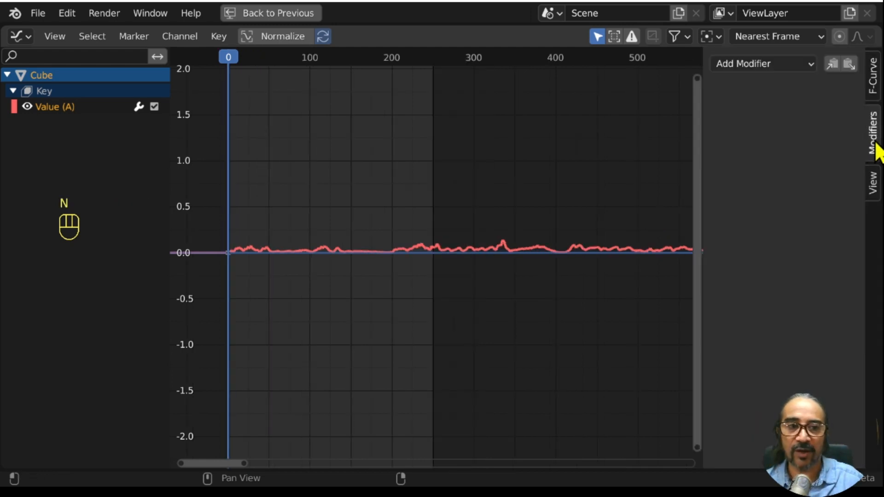
{"action": "left_click", "coordinate": [761, 63]}
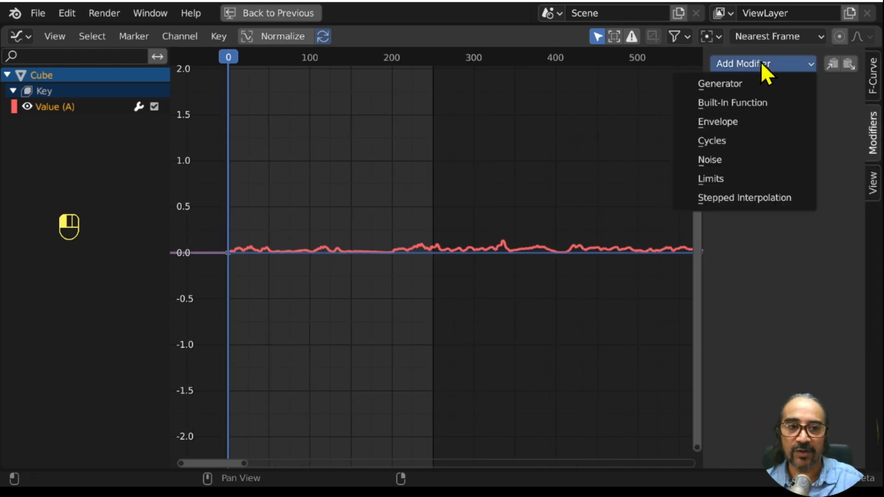
{"action": "left_click", "coordinate": [730, 125]}
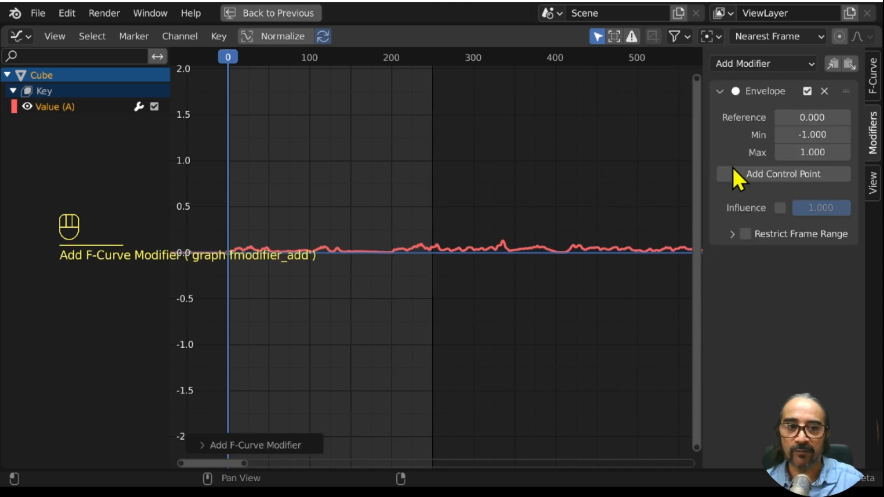
{"action": "left_click", "coordinate": [761, 177]}
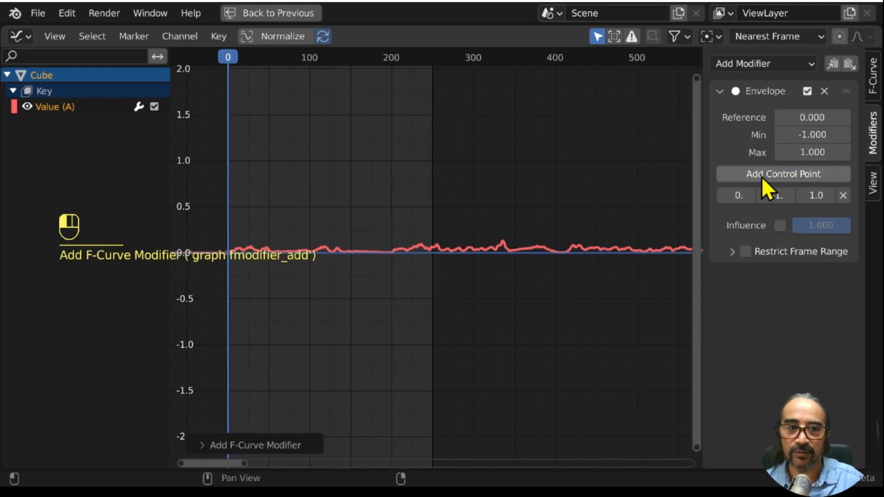
Set the envelope control point's minimum to -5 and its maximum to 10.
{"action": "left_click", "coordinate": [775, 196]}
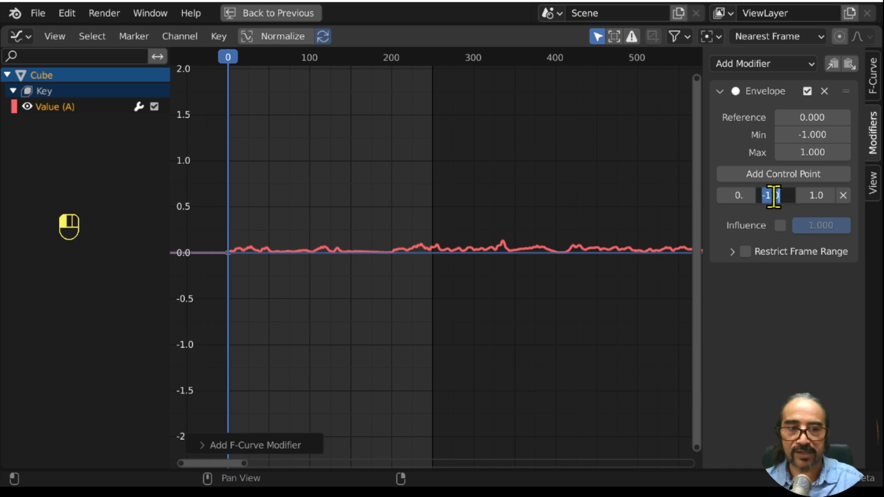
{"action": "type", "text": "-5"}
{"action": "key", "text": "Return"}
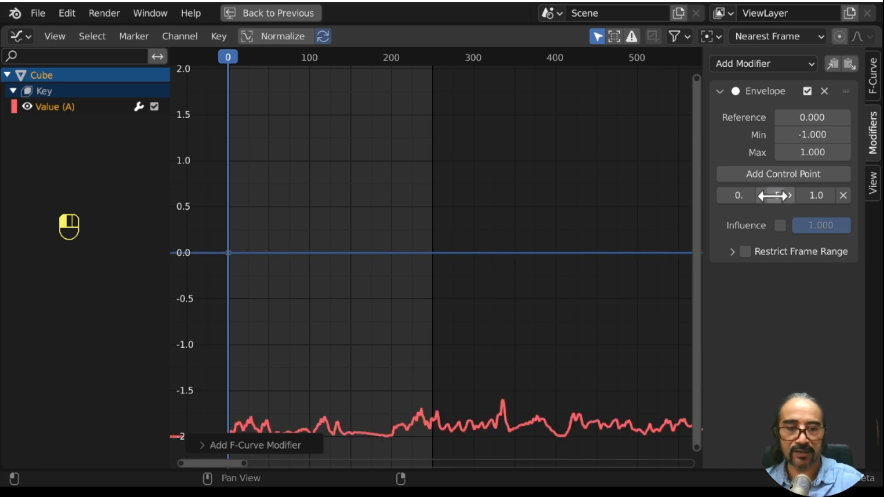
{"action": "left_click", "coordinate": [812, 196]}
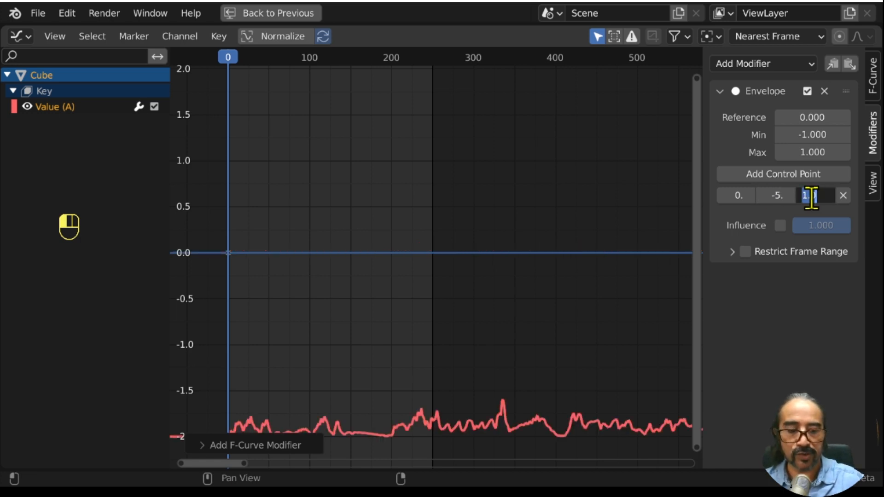
{"action": "type", "text": "10"}
{"action": "key", "text": "Return"}
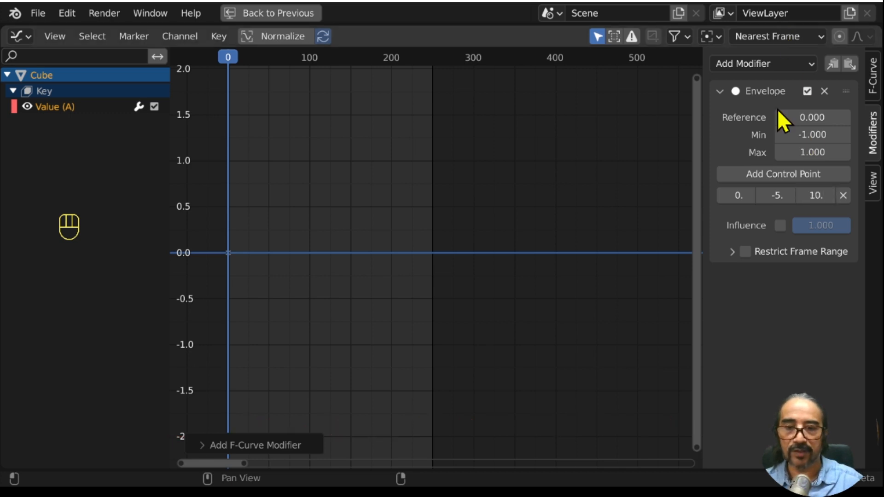
Set the Envelope modifier's reference value to 0.330 to bring the curve down near the zero line.
{"action": "scroll", "coordinate": [338, 312], "scroll_direction": "down", "scroll_amount": 9}
{"action": "scroll", "coordinate": [404, 246], "scroll_direction": "up", "scroll_amount": 5}
{"action": "middle_click_drag", "start_coordinate": [407, 242], "coordinate": [426, 253]}
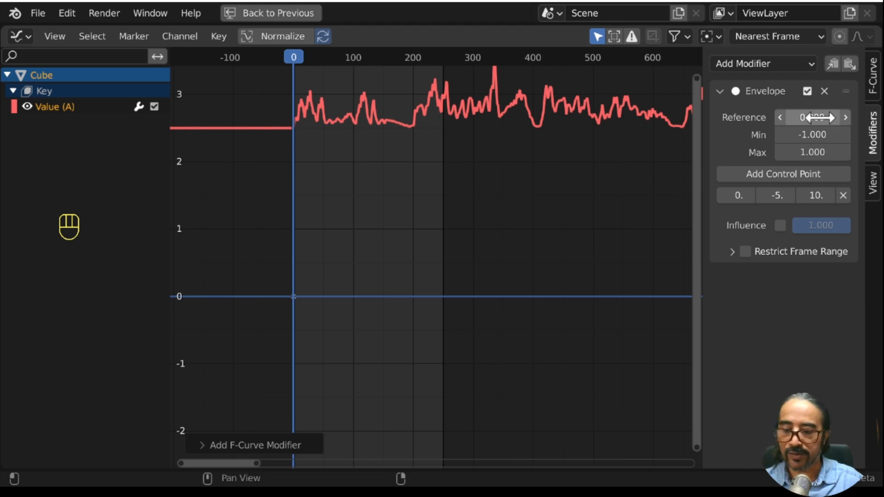
{"action": "mouse_move", "coordinate": [822, 119]}
{"action": "left_mouse_down", "text": "shift"}
{"action": "mouse_move", "coordinate": [804, 118]}
{"action": "mouse_move", "coordinate": [854, 118]}
{"action": "mouse_move", "coordinate": [811, 126]}
{"action": "left_mouse_up", "text": "shift"}
{"action": "scroll", "coordinate": [342, 329], "scroll_direction": "up", "scroll_amount": 6}
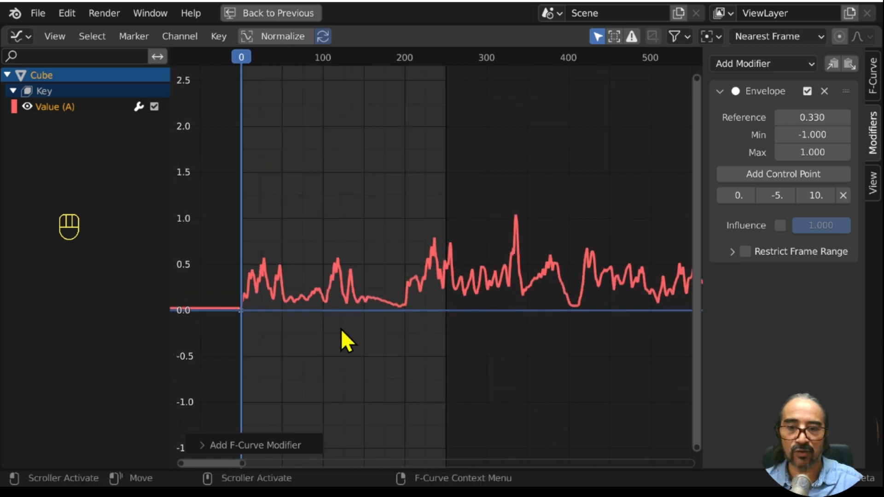
{"action": "middle_click_drag", "start_coordinate": [330, 326], "coordinate": [370, 311]}
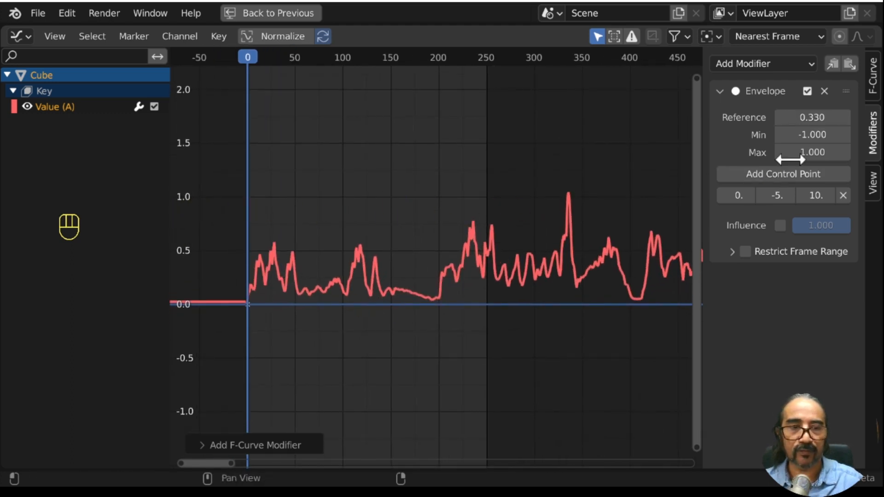
Set the envelope control point's maximum to 15 and minimum to -10, with the modifier's reference value at 0.210.
{"action": "left_click_drag", "start_coordinate": [815, 196], "coordinate": [813, 217], "text": "shift"}
{"action": "left_click", "coordinate": [808, 195]}
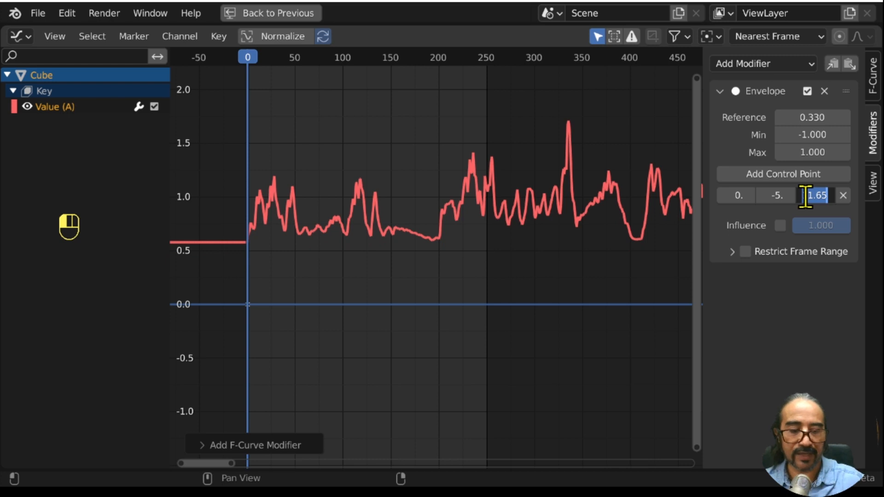
{"action": "type", "text": "15"}
{"action": "key", "text": "Return"}
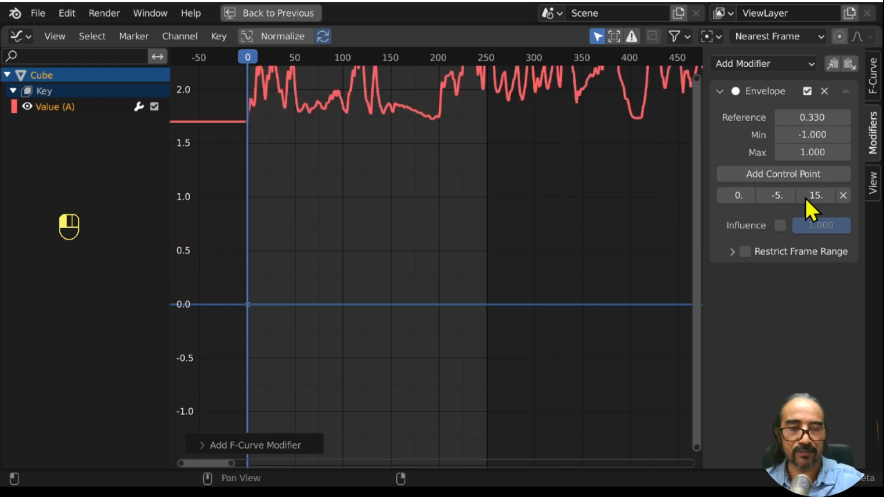
{"action": "left_click", "coordinate": [781, 192]}
{"action": "type", "text": "-1"}
{"action": "key", "text": "Return"}
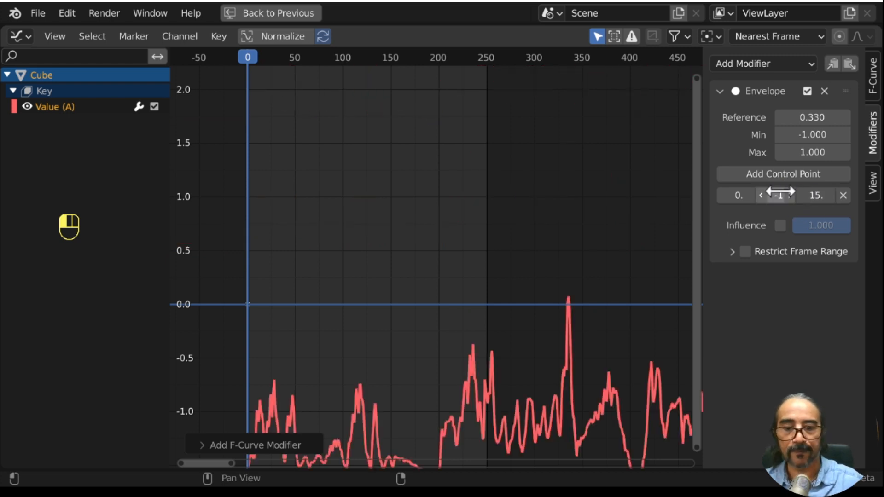
{"action": "mouse_move", "coordinate": [820, 118]}
{"action": "left_mouse_down", "text": "shift"}
{"action": "mouse_move", "coordinate": [848, 118]}
{"action": "mouse_move", "coordinate": [811, 118]}
{"action": "left_mouse_up", "text": "shift"}
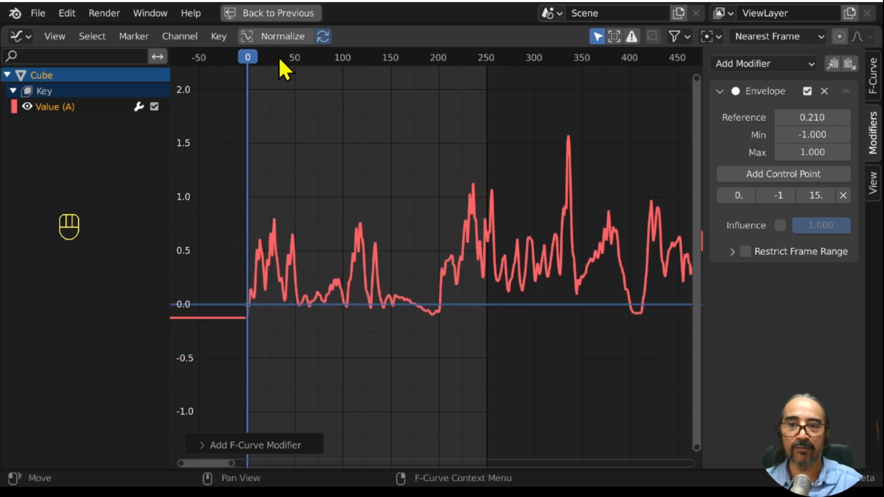
Enable the Envelope modifier's influence on shape key A's curve, with an influence of 1.000.
{"action": "scroll", "coordinate": [299, 311], "scroll_direction": "up", "scroll_amount": 3}
{"action": "middle_click_drag", "start_coordinate": [281, 313], "coordinate": [346, 295]}
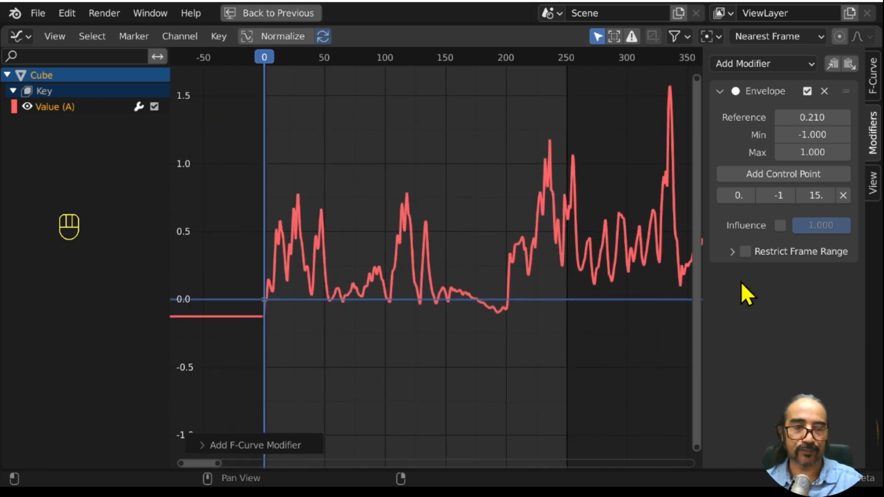
{"action": "left_click", "coordinate": [780, 225]}
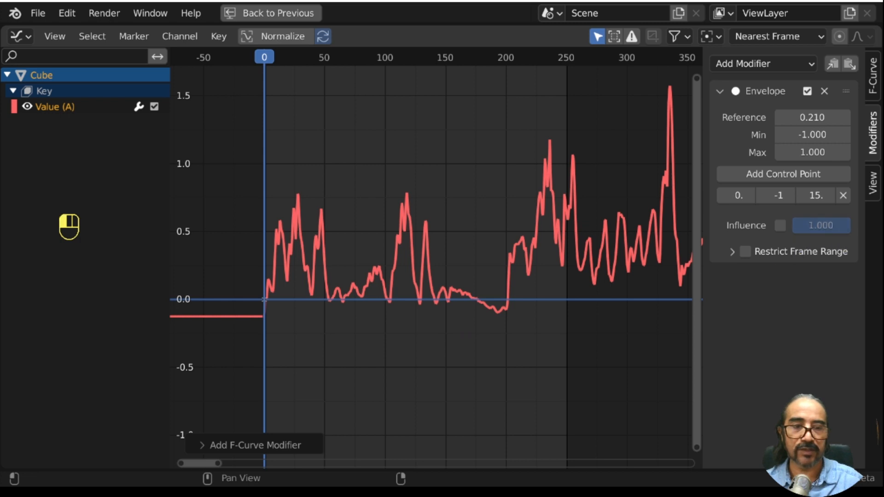
{"action": "left_click_drag", "start_coordinate": [795, 234], "coordinate": [850, 225]}
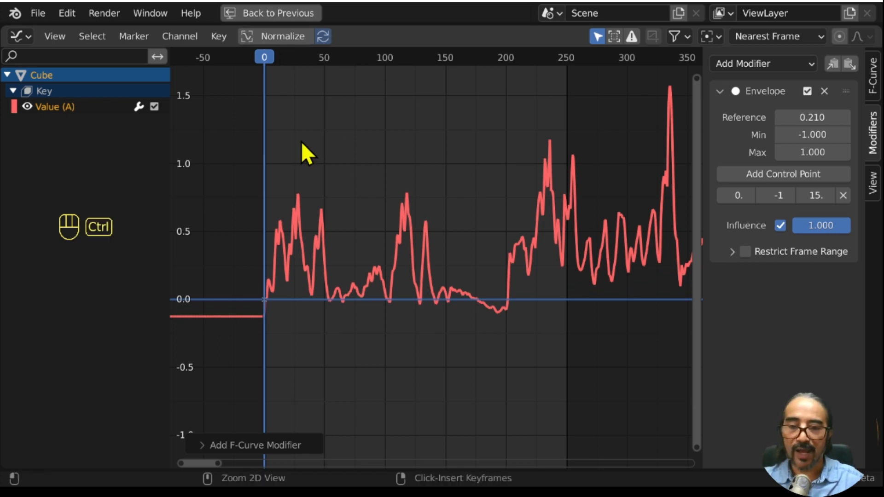
Restore the full layout, play the mouth animation briefly, and return the playhead to frame 0.
{"action": "key", "text": "ctrl+space"}
{"action": "scroll", "coordinate": [339, 190], "scroll_direction": "down", "scroll_amount": 5}
{"action": "middle_click_drag", "start_coordinate": [339, 191], "coordinate": [264, 154]}
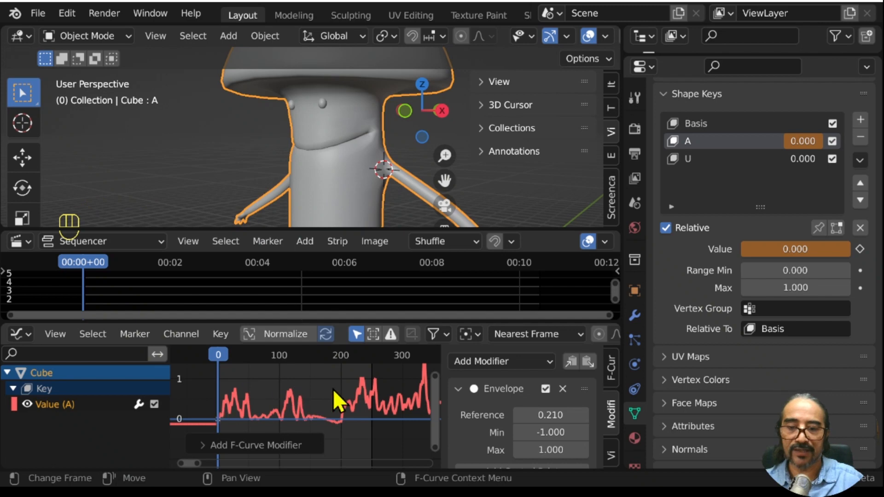
{"action": "key", "text": "space"}
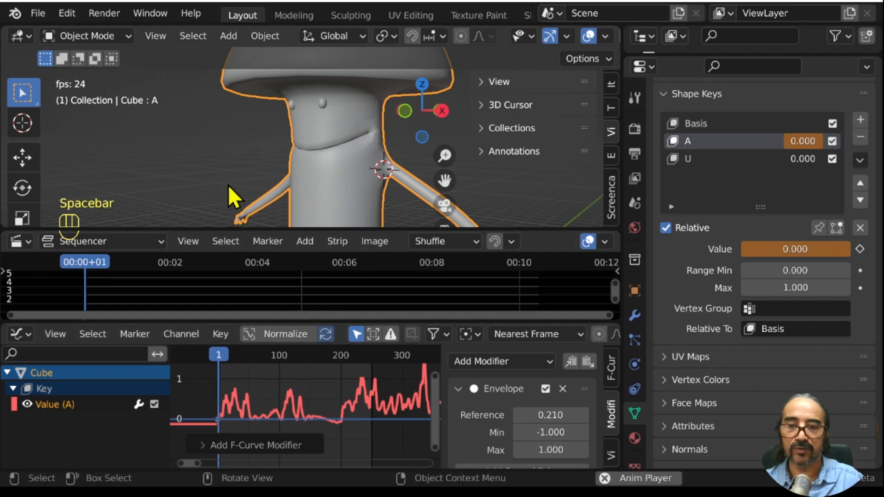
{"action": "key", "text": "space"}
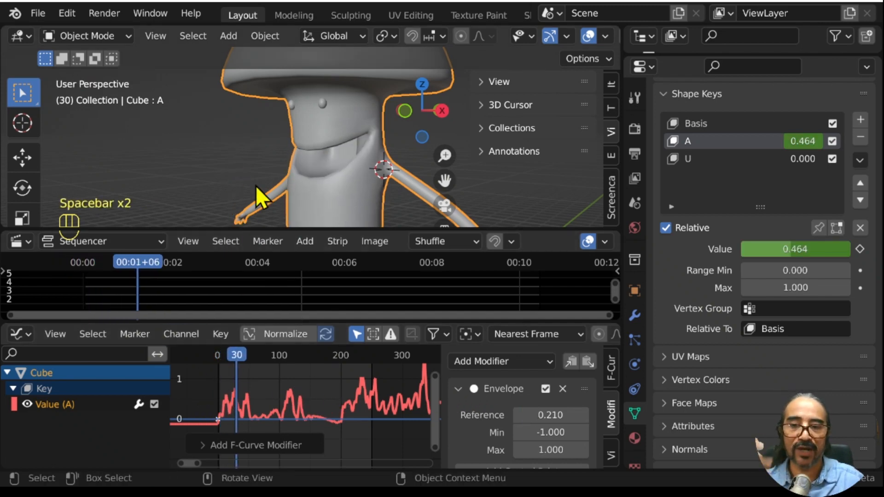
{"action": "left_click_drag", "start_coordinate": [234, 358], "coordinate": [182, 359]}
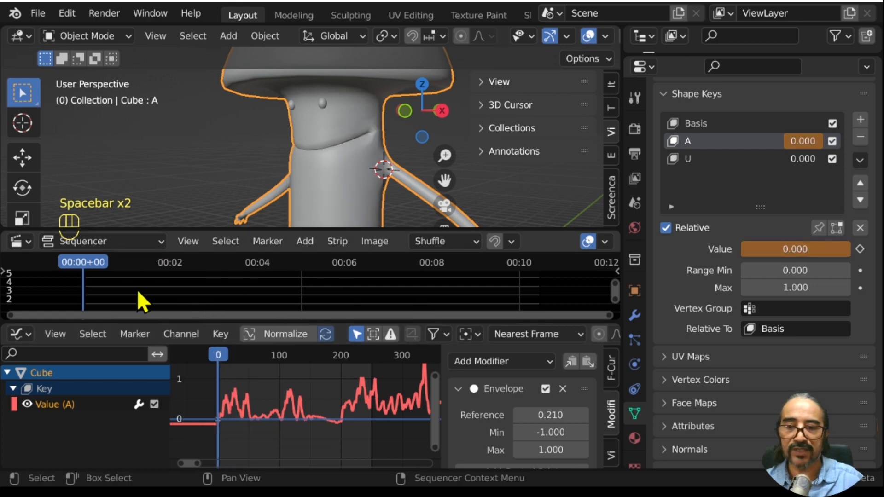
Enlarge the Sequencer area upward and bring its channels at frame 0 into view.
{"action": "left_click", "coordinate": [140, 225]}
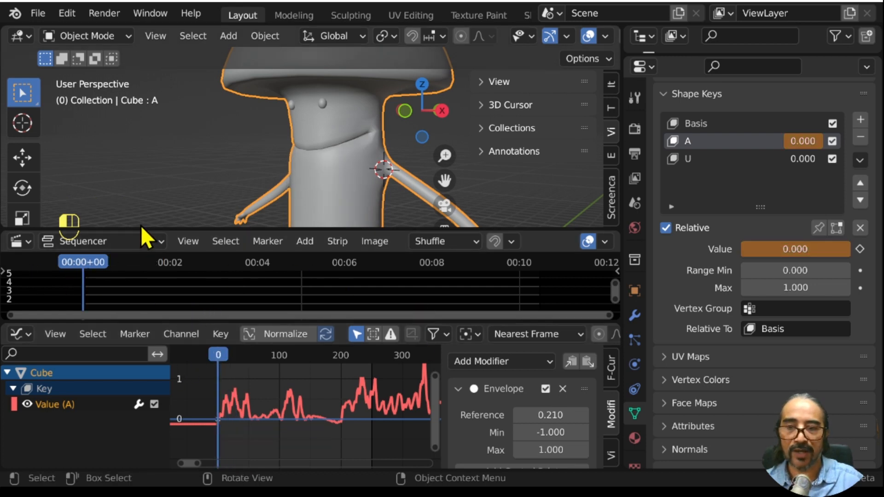
{"action": "left_click_drag", "start_coordinate": [138, 230], "coordinate": [133, 163]}
{"action": "middle_click_drag", "start_coordinate": [124, 239], "coordinate": [212, 216]}
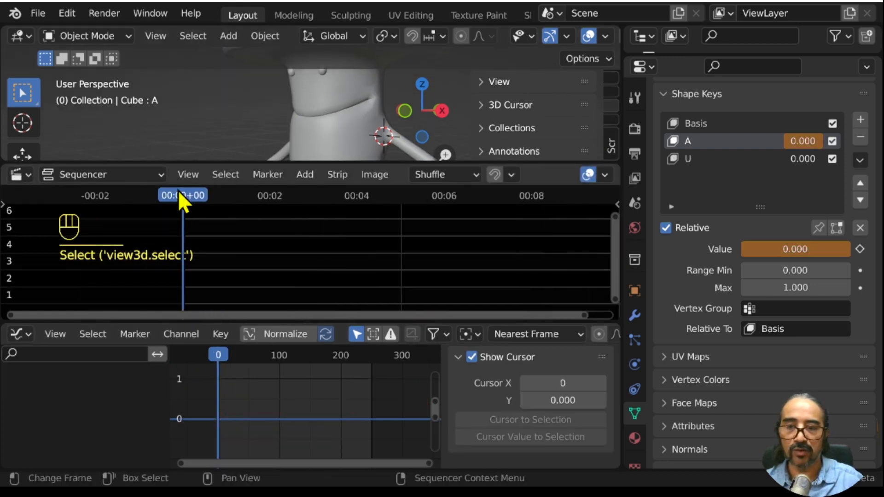
{"action": "left_click", "coordinate": [305, 175]}
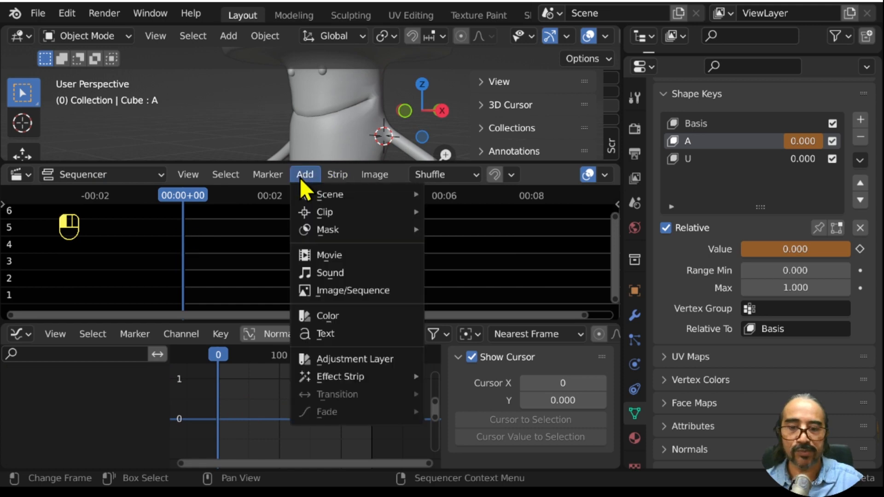
{"action": "left_click", "coordinate": [361, 291]}
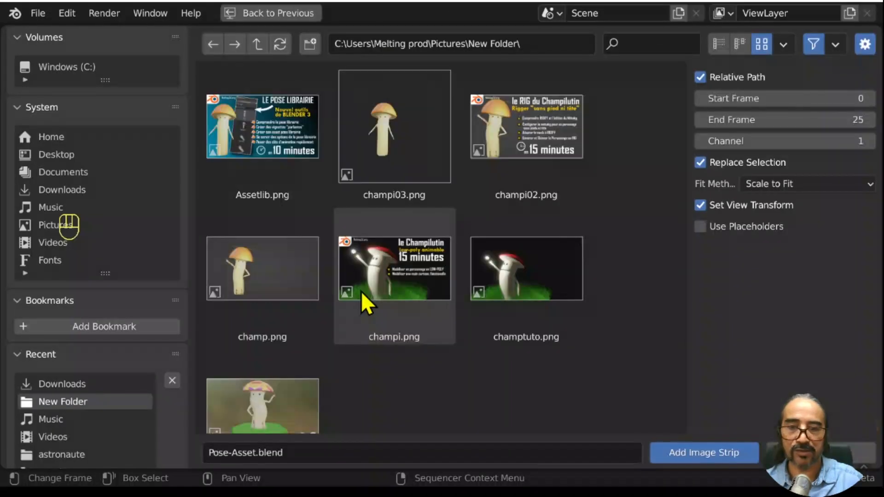
{"action": "left_click", "coordinate": [821, 454]}
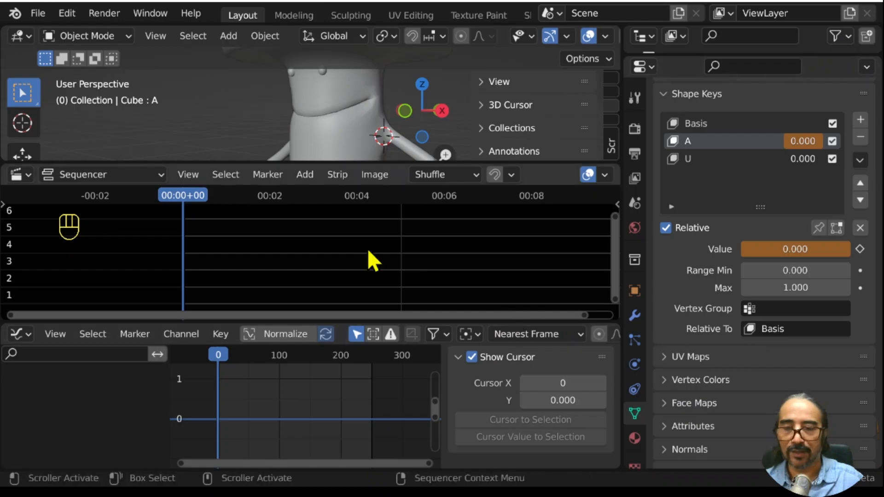
Add "Spanish Ladies - US Navy Academy Men's Glee Club.mp3" from Downloads as a sound strip on channel 1, starting at frame 0.
{"action": "left_click", "coordinate": [301, 174]}
{"action": "left_click", "coordinate": [345, 271]}
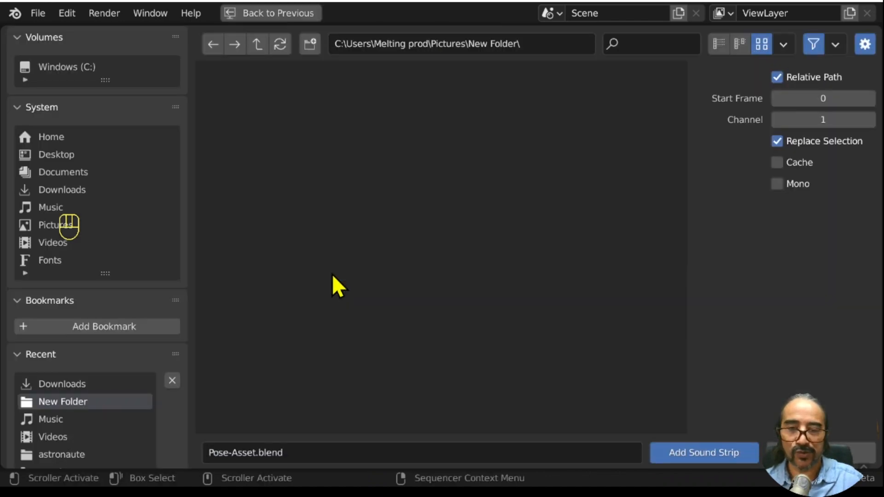
{"action": "left_click", "coordinate": [41, 190]}
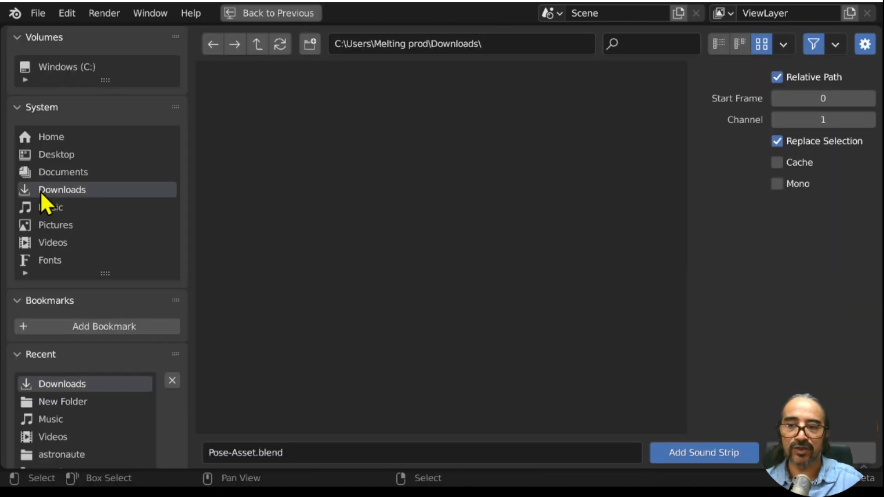
{"action": "left_click_drag", "start_coordinate": [684, 76], "coordinate": [689, 134]}
{"action": "left_click_drag", "start_coordinate": [694, 164], "coordinate": [681, 323]}
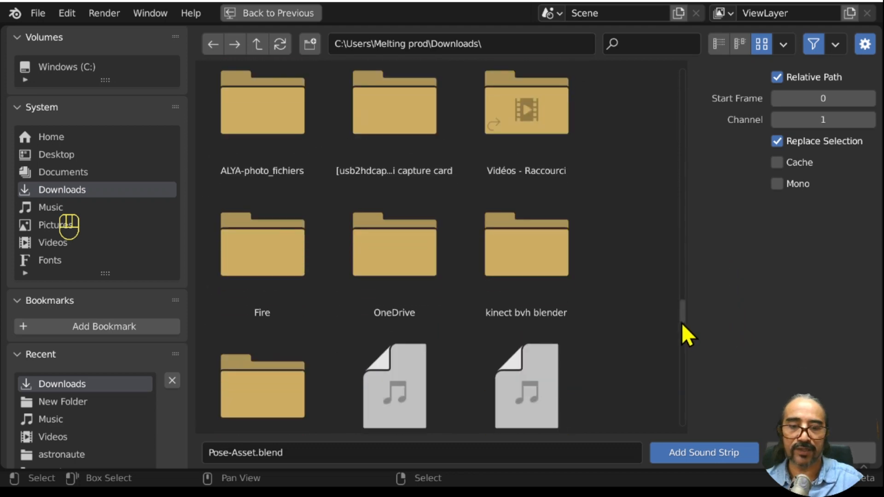
{"action": "left_click", "coordinate": [417, 364]}
{"action": "scroll", "coordinate": [387, 300], "scroll_direction": "down", "scroll_amount": 1}
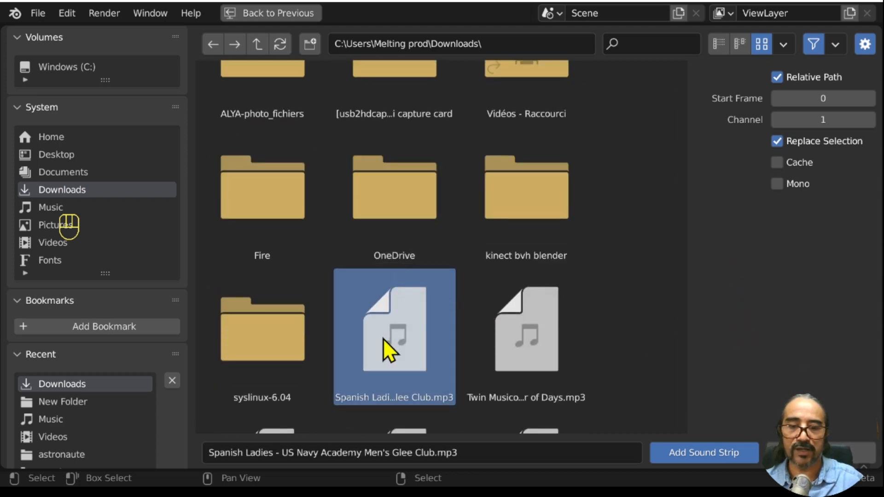
{"action": "double_click", "coordinate": [383, 339]}
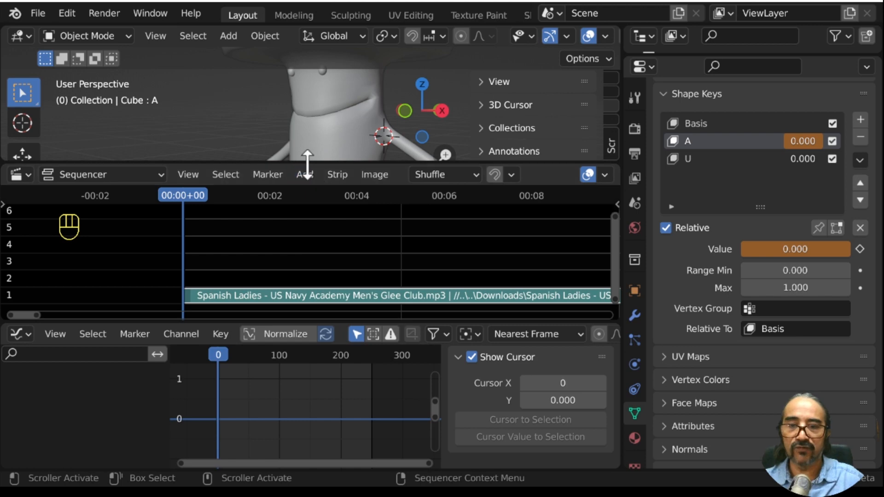
Shrink the Sequencer, play the song while viewing the mushroom's mouth from several angles, and return the playhead to frame 0.
{"action": "left_click_drag", "start_coordinate": [308, 164], "coordinate": [313, 256]}
{"action": "key", "text": "space"}
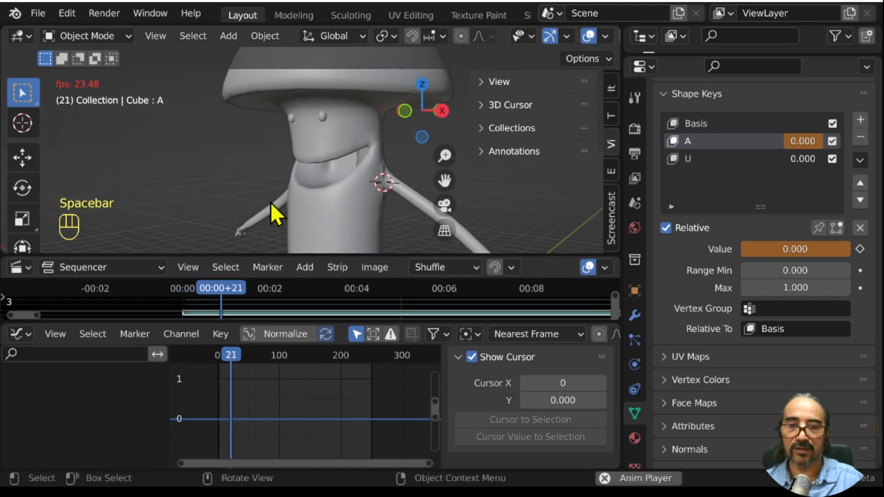
{"action": "middle_click_drag", "start_coordinate": [274, 196], "coordinate": [329, 178]}
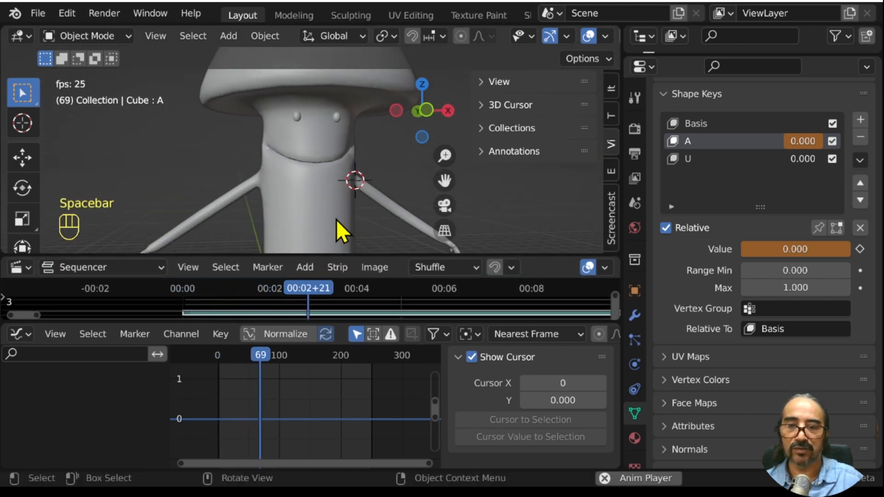
{"action": "middle_click_drag", "start_coordinate": [362, 210], "coordinate": [269, 200]}
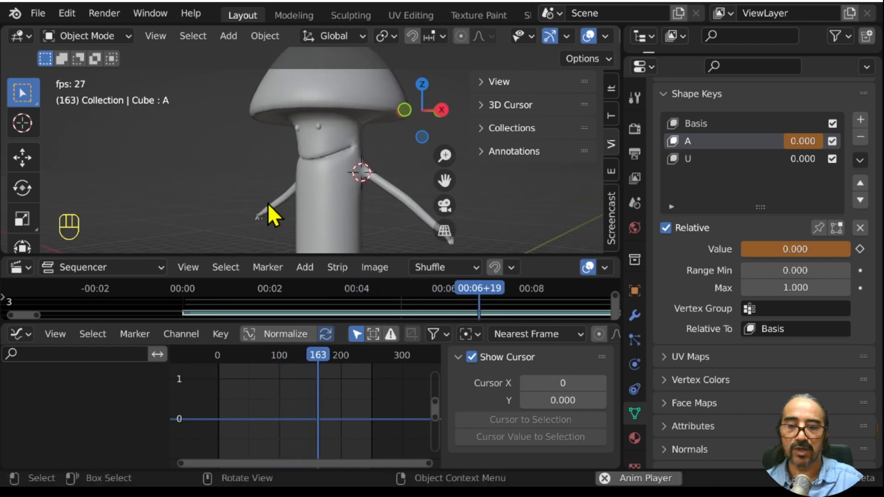
{"action": "key", "text": "space"}
{"action": "left_click_drag", "start_coordinate": [278, 361], "coordinate": [198, 358]}
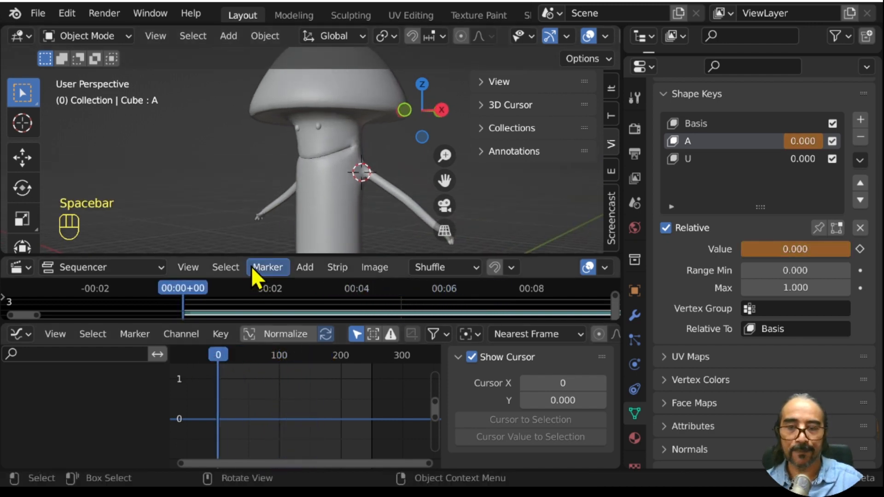
Join the Sequencer area into the Graph Editor so the graph takes up the whole lower part.
{"action": "left_click_drag", "start_coordinate": [113, 322], "coordinate": [113, 314]}
{"action": "right_click", "coordinate": [113, 314]}
{"action": "left_click", "coordinate": [75, 314]}
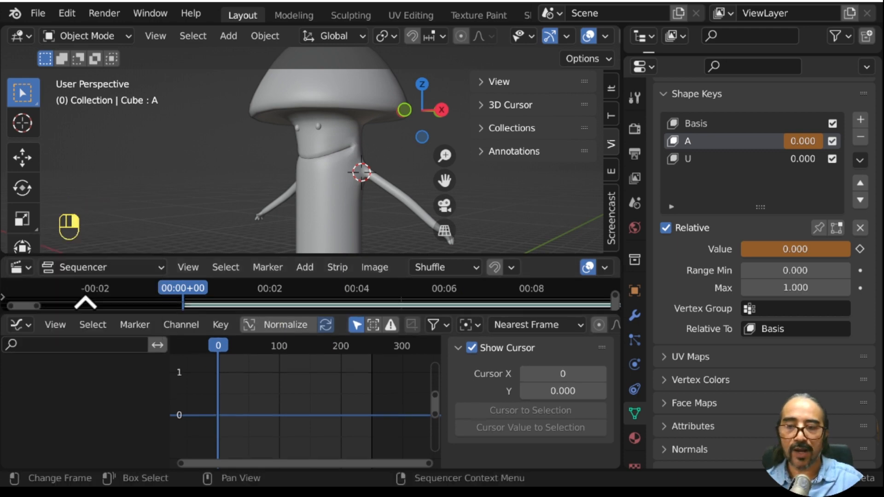
{"action": "left_click", "coordinate": [135, 292]}
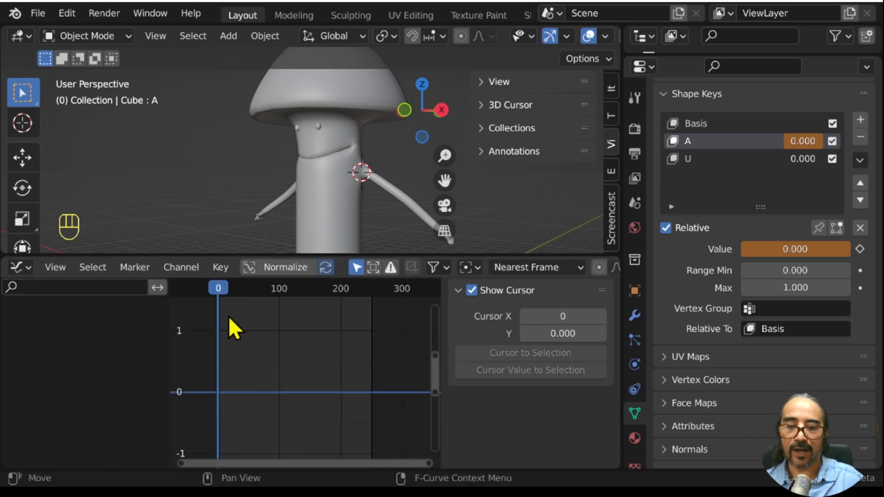
Select the mushroom and keyframe shape key U's value of 0.000 at frame 0.
{"action": "left_click", "coordinate": [336, 107]}
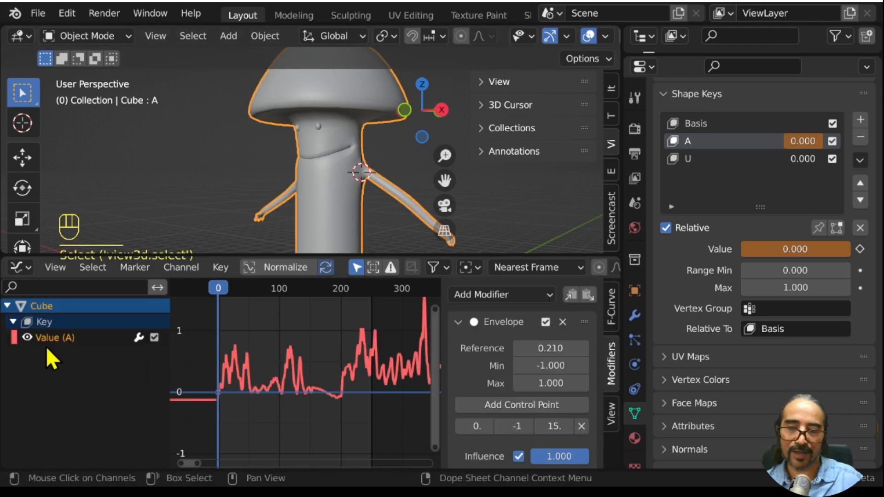
{"action": "left_click", "coordinate": [692, 159]}
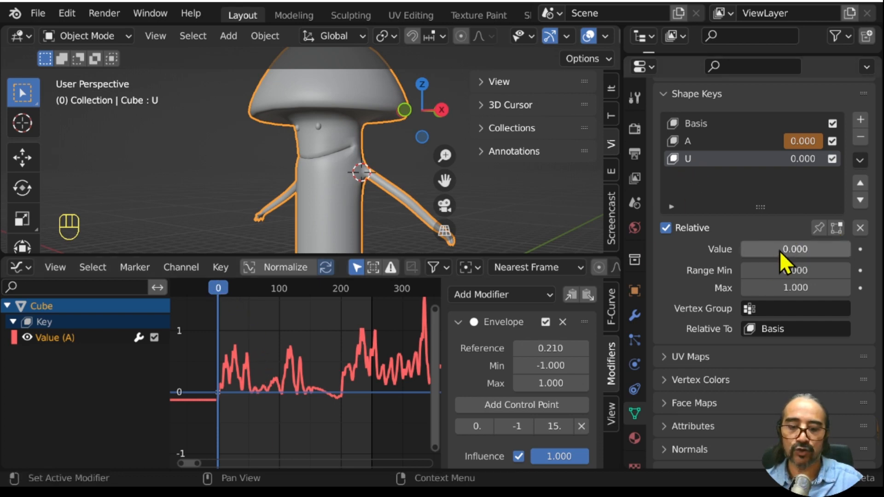
{"action": "key", "text": "i"}
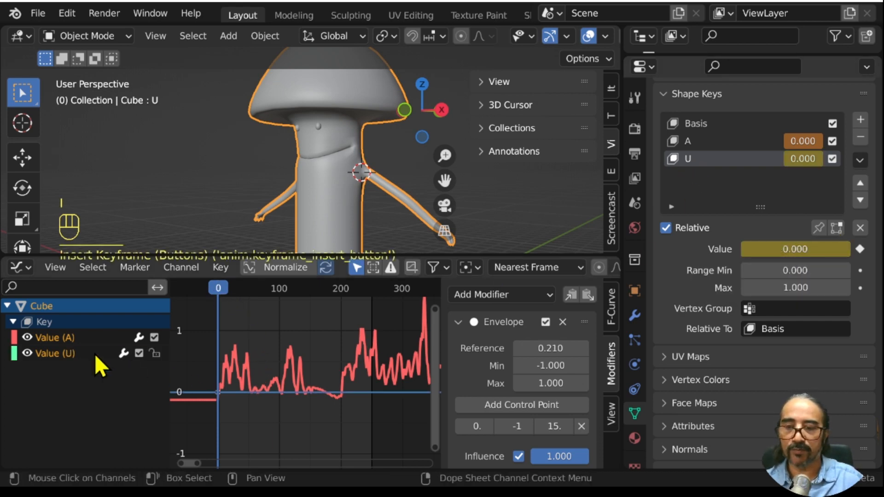
Make the Value (U) curve active in the Graph Editor and hide the Value (A) curve.
{"action": "left_click", "coordinate": [48, 353]}
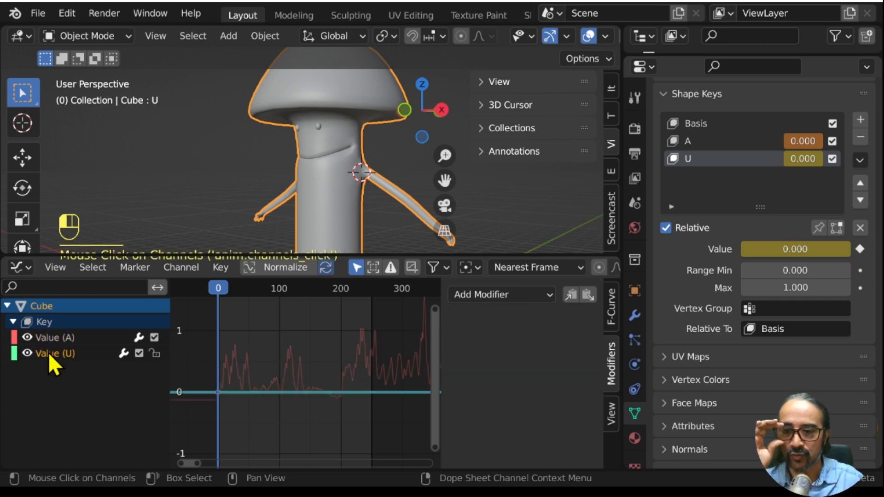
{"action": "left_click", "coordinate": [27, 337]}
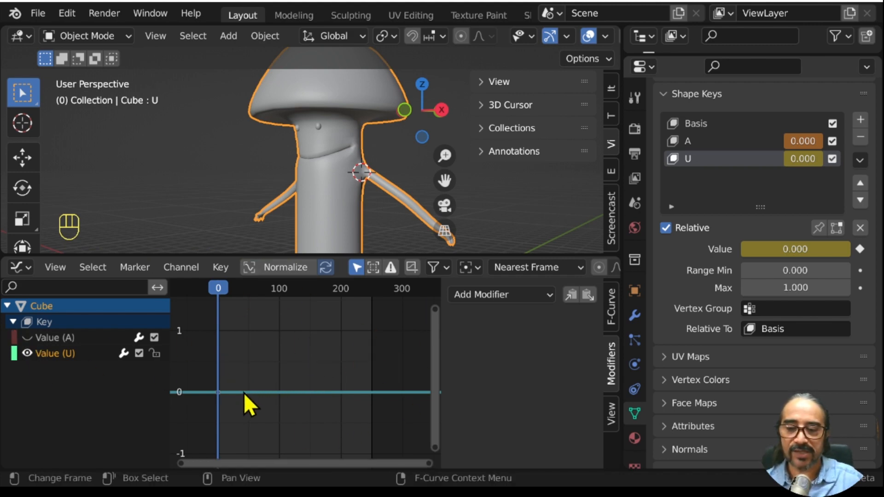
{"action": "middle_click_drag", "start_coordinate": [244, 393], "coordinate": [259, 404], "text": "ctrl"}
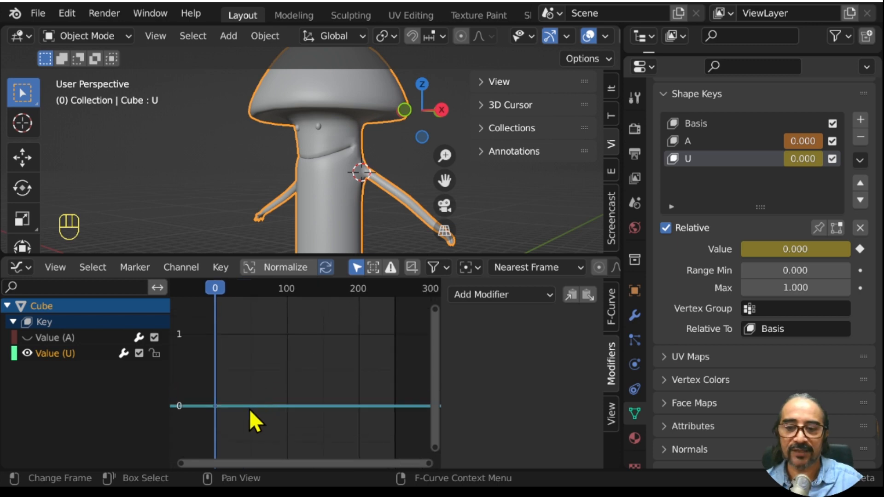
Play to frame 92 and insert a U keyframe at value 1 there, plus one near zero at about frame 34.
{"action": "key", "text": "space"}
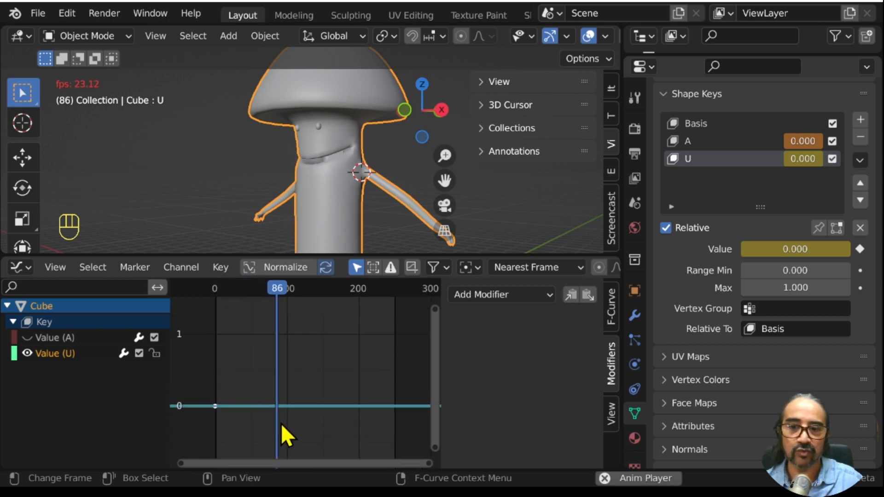
{"action": "key", "text": "space"}
{"action": "key", "text": "ctrl"}
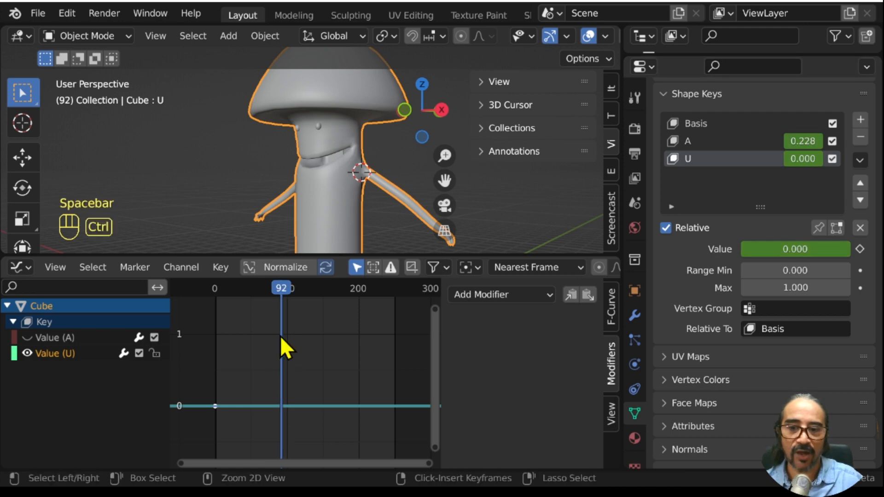
{"action": "right_click", "coordinate": [281, 335], "text": "ctrl"}
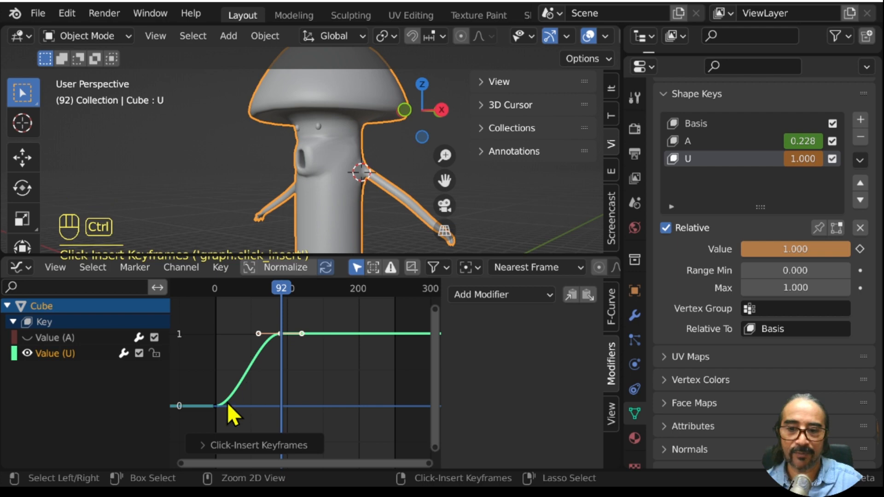
{"action": "right_click", "coordinate": [239, 404], "text": "ctrl"}
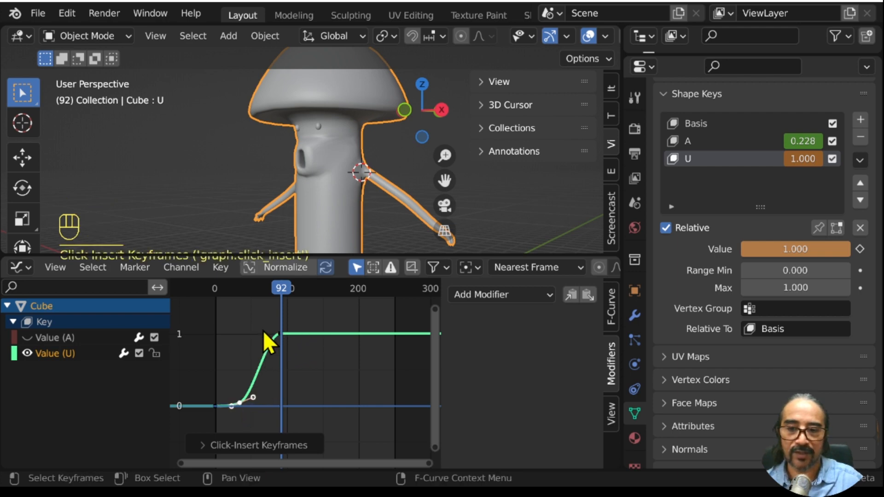
Play to frame 70, then insert U keyframes of about 1 near frame 57 and about 0.6 near frame 70.
{"action": "left_click", "coordinate": [244, 294]}
{"action": "key", "text": "space"}
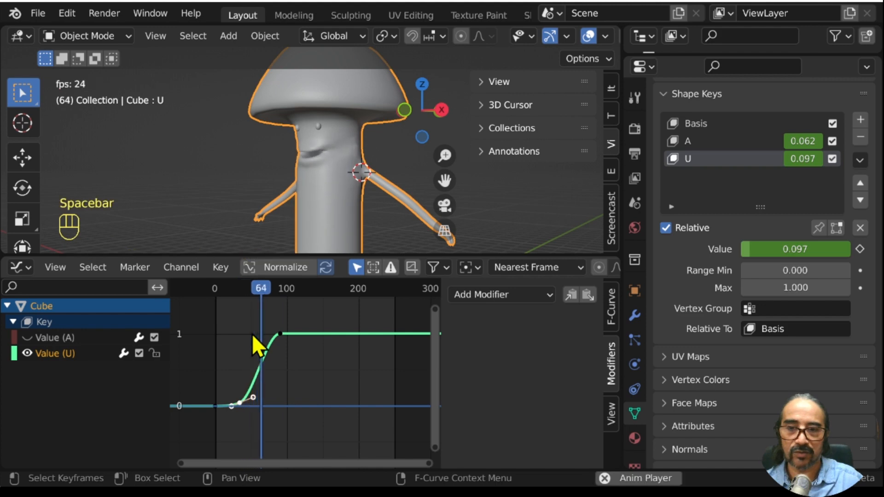
{"action": "key", "text": "space"}
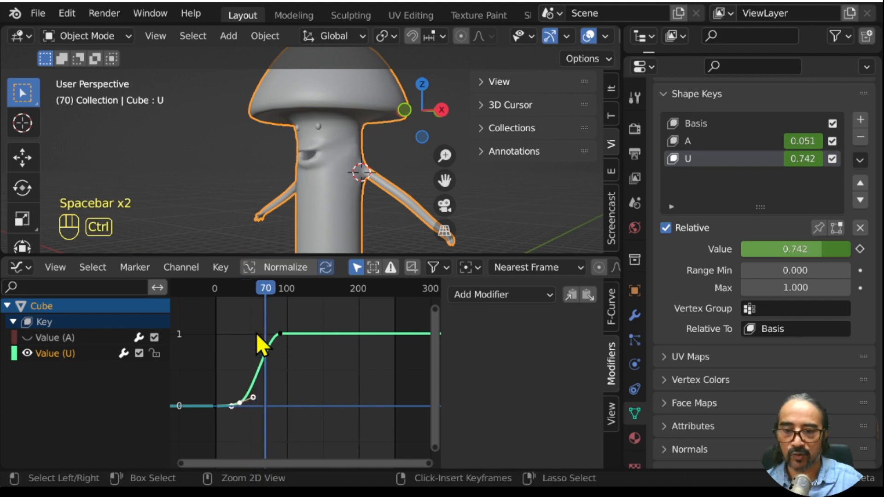
{"action": "right_click", "coordinate": [256, 333], "text": "ctrl"}
{"action": "right_click", "coordinate": [265, 363], "text": "ctrl"}
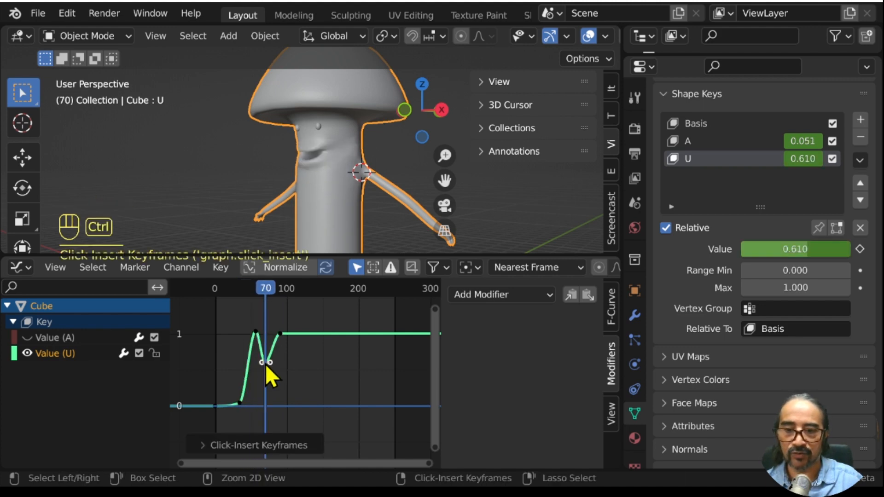
Play from frame 25 to frame 114, then insert U keyframes of about 1 near frame 109 and near zero at about frame 119.
{"action": "left_click", "coordinate": [234, 290]}
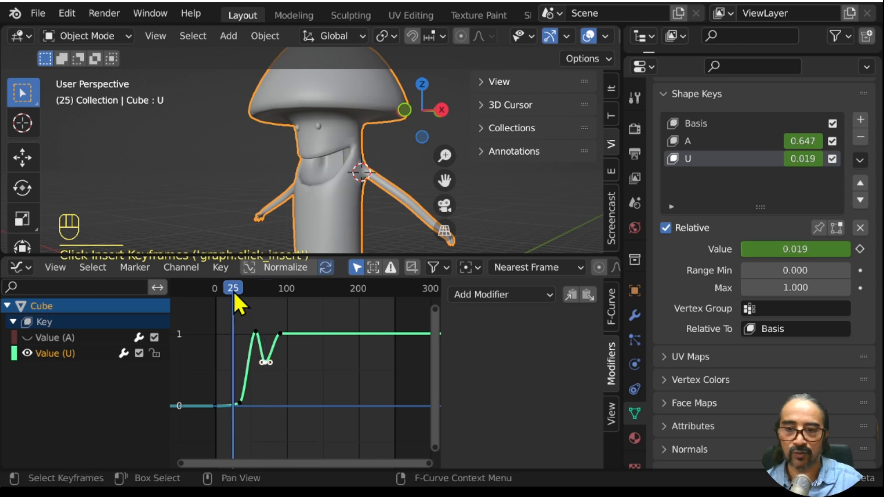
{"action": "key", "text": "space"}
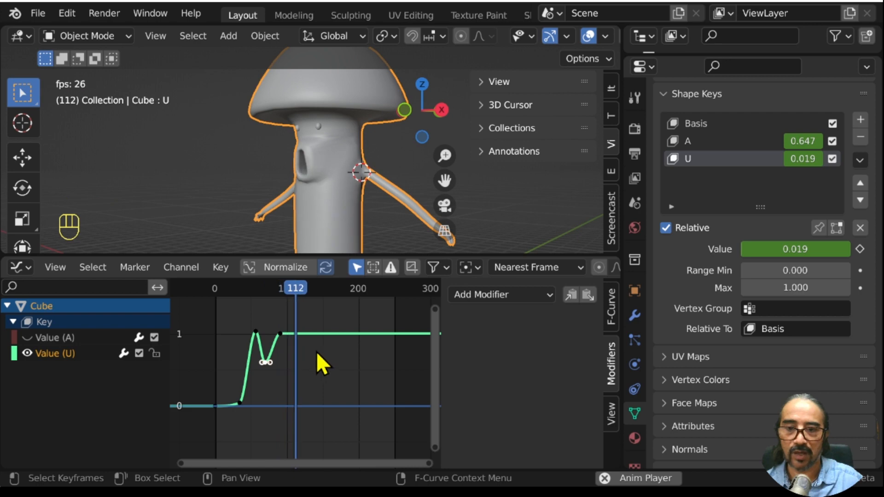
{"action": "key", "text": "space"}
{"action": "key", "text": "ctrl"}
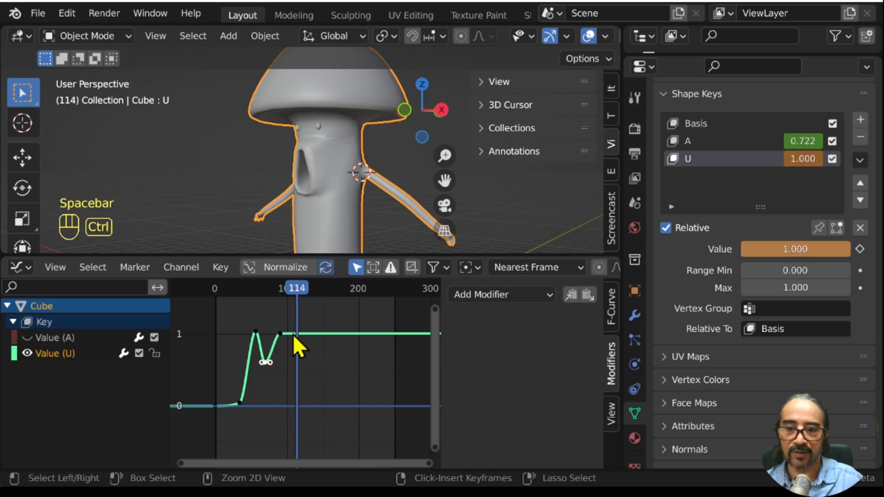
{"action": "right_click", "coordinate": [294, 333], "text": "ctrl"}
{"action": "right_click", "coordinate": [301, 404], "text": "ctrl"}
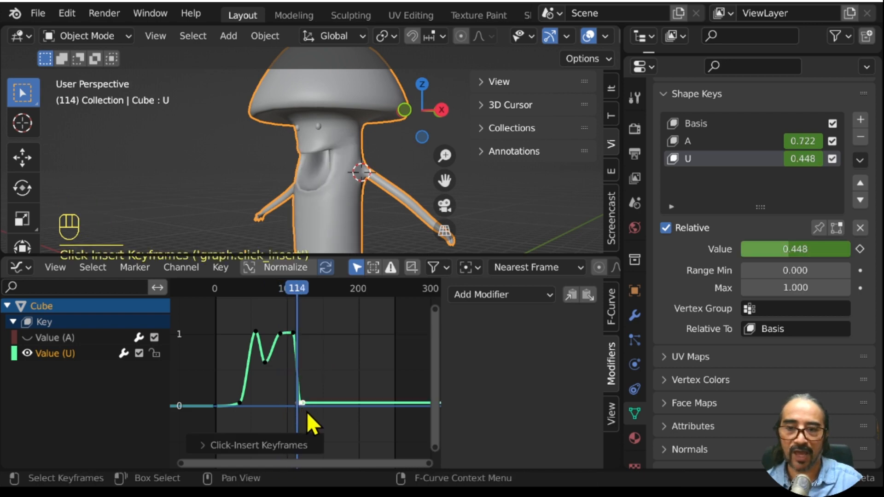
Play on to frame 157, insert U keyframes of about 0.25 near frame 155 and near zero at about frame 184, and play to frame 180.
{"action": "key", "text": "space"}
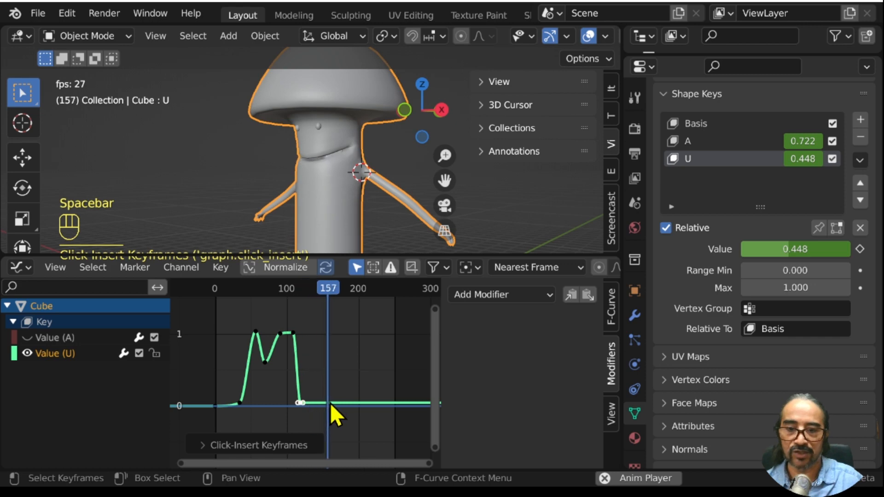
{"action": "key", "text": "space"}
{"action": "right_click", "coordinate": [327, 390], "text": "ctrl"}
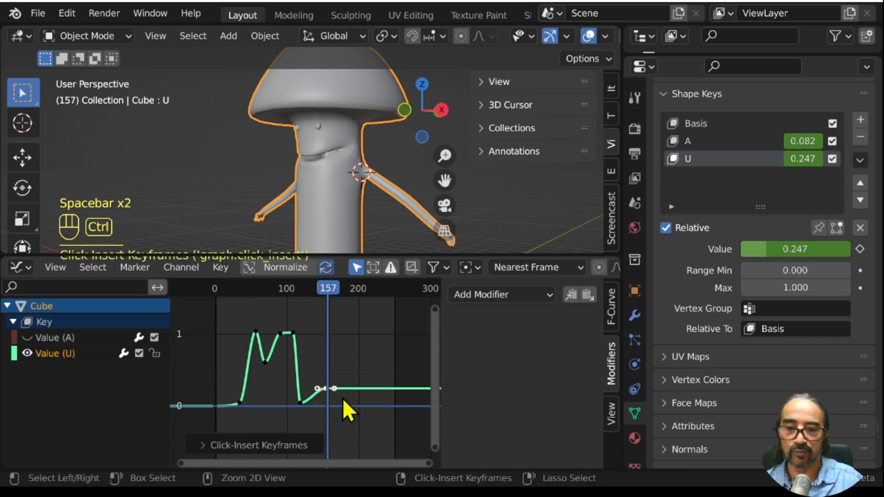
{"action": "right_click", "coordinate": [348, 402], "text": "ctrl"}
{"action": "key", "text": "space"}
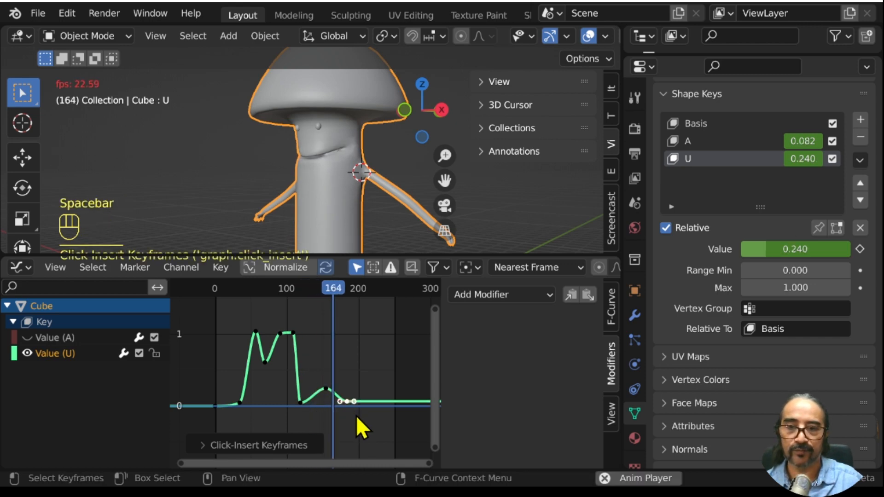
{"action": "key", "text": "space"}
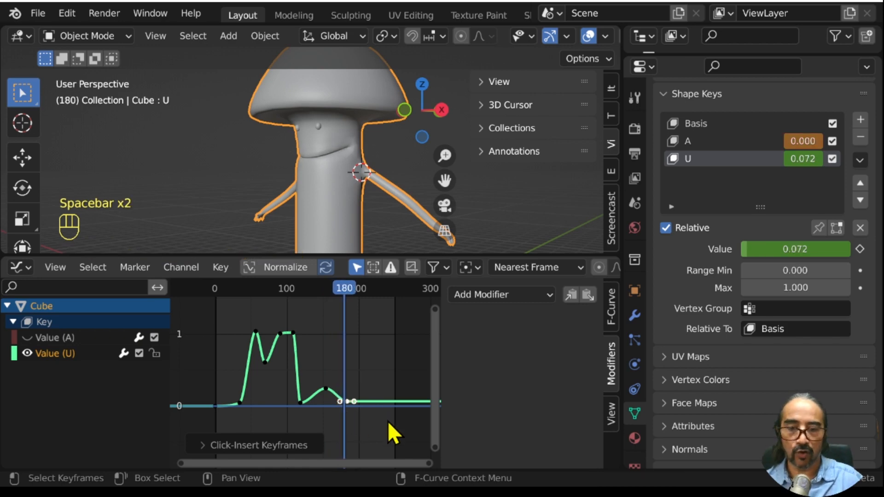
Play to frame 225 and insert U keyframes of about 0.11 there and near zero at about frame 242.
{"action": "scroll", "coordinate": [501, 41], "scroll_direction": "down", "scroll_amount": 5}
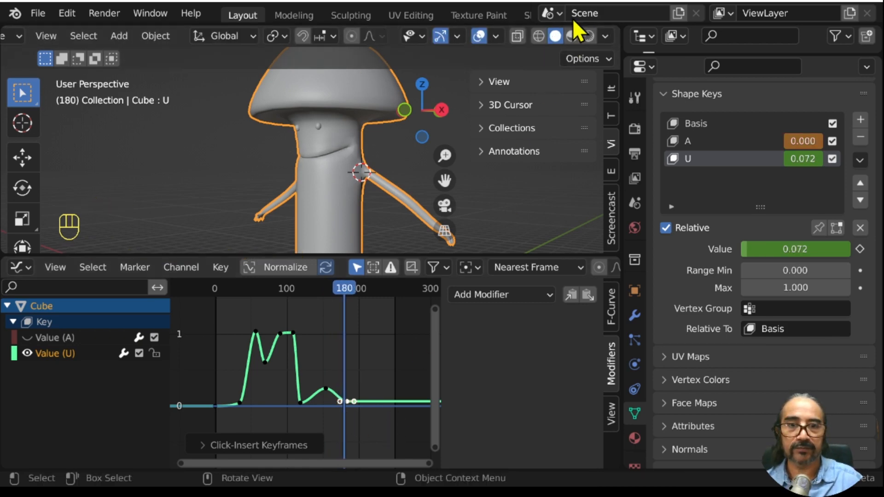
{"action": "key", "text": "space"}
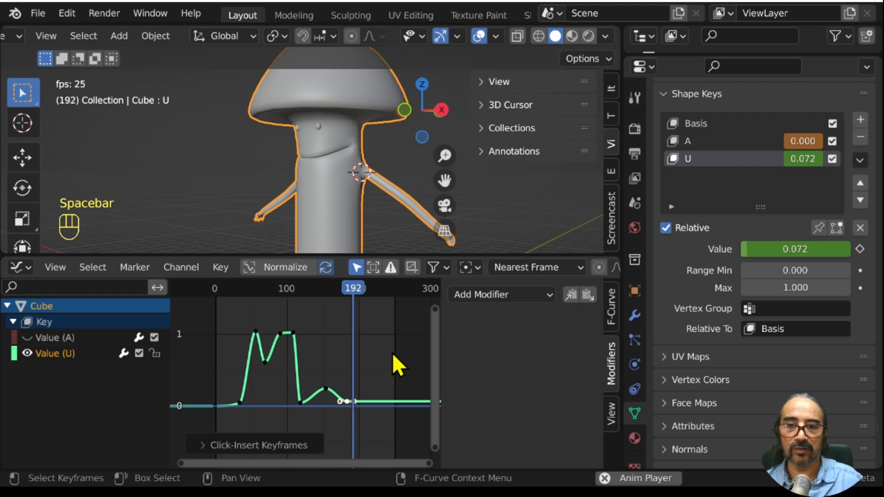
{"action": "key", "text": "space"}
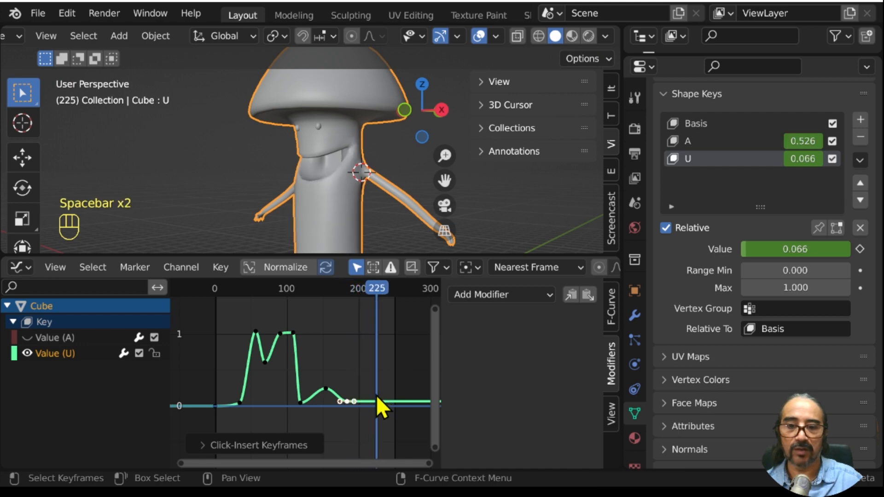
{"action": "right_click", "coordinate": [387, 403], "text": "ctrl"}
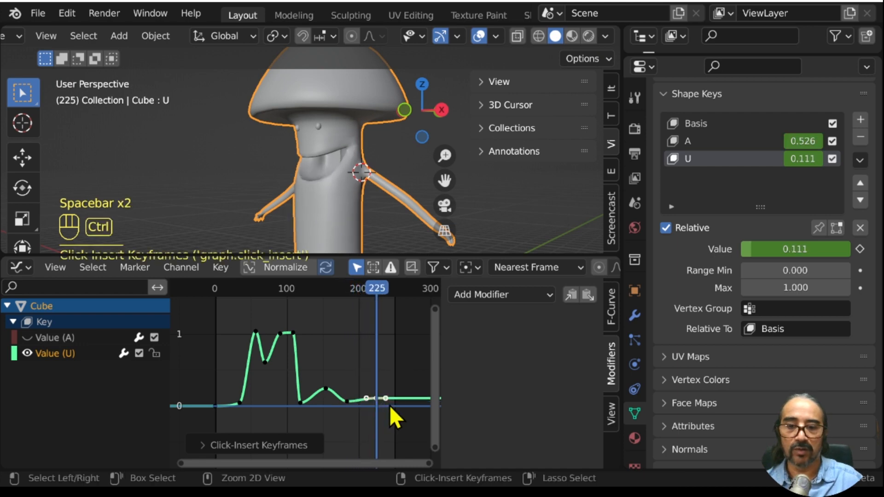
{"action": "key", "text": "space"}
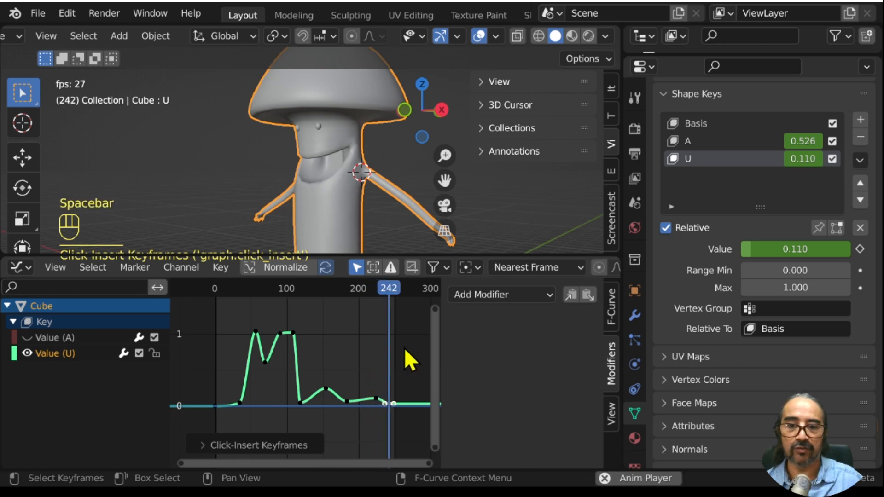
{"action": "scroll", "coordinate": [383, 377], "scroll_direction": "down", "scroll_amount": 2}
{"action": "key", "text": "space"}
{"action": "scroll", "coordinate": [342, 388], "scroll_direction": "down", "scroll_amount": 1}
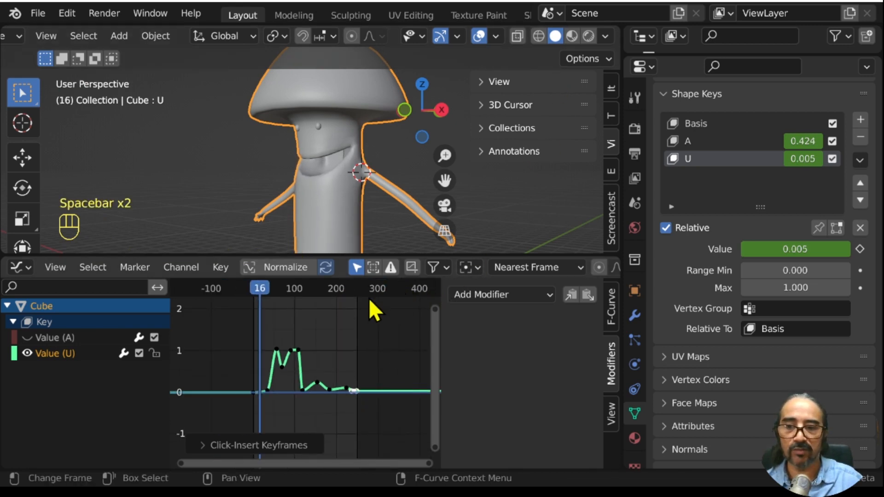
Expand the Graph Editor over the 3D Viewport and split it into two areas stacked one above the other.
{"action": "left_click_drag", "start_coordinate": [5, 255], "coordinate": [10, 273]}
{"action": "left_click_drag", "start_coordinate": [90, 281], "coordinate": [119, 223]}
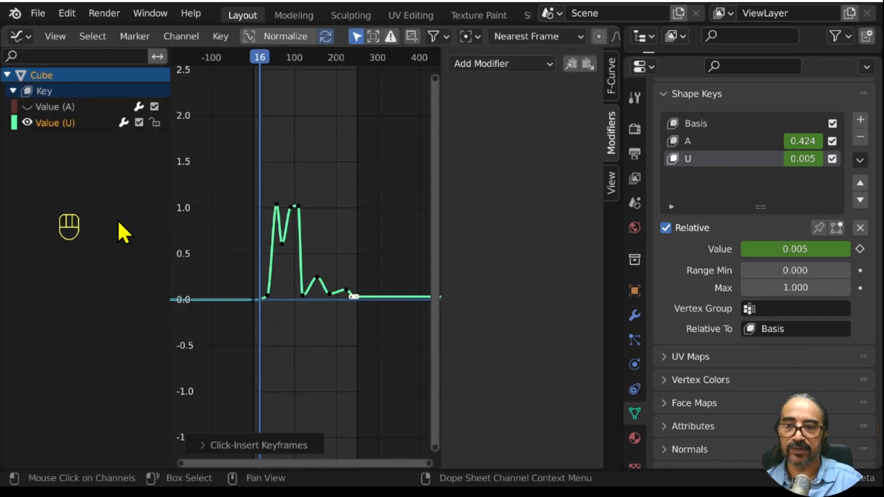
{"action": "left_click_drag", "start_coordinate": [4, 28], "coordinate": [12, 286]}
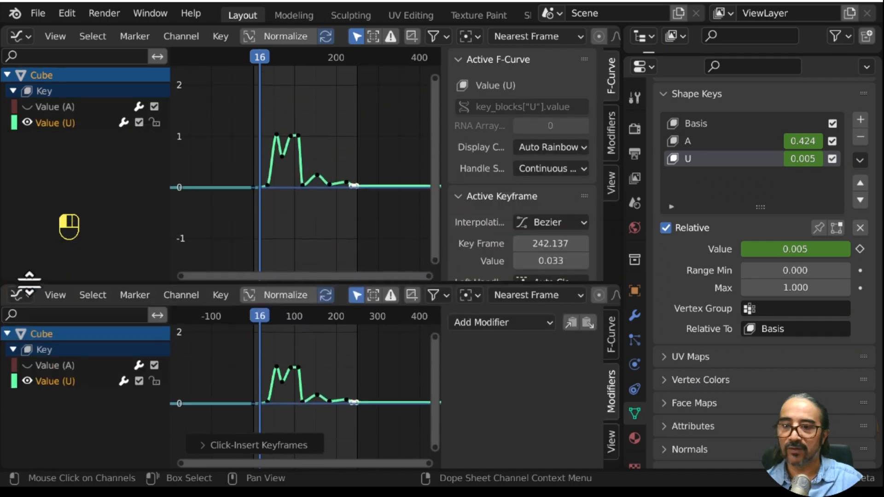
Switch the upper Graph Editor area to the 3D Viewport, keeping the lower one as the Graph Editor.
{"action": "left_click", "coordinate": [20, 34]}
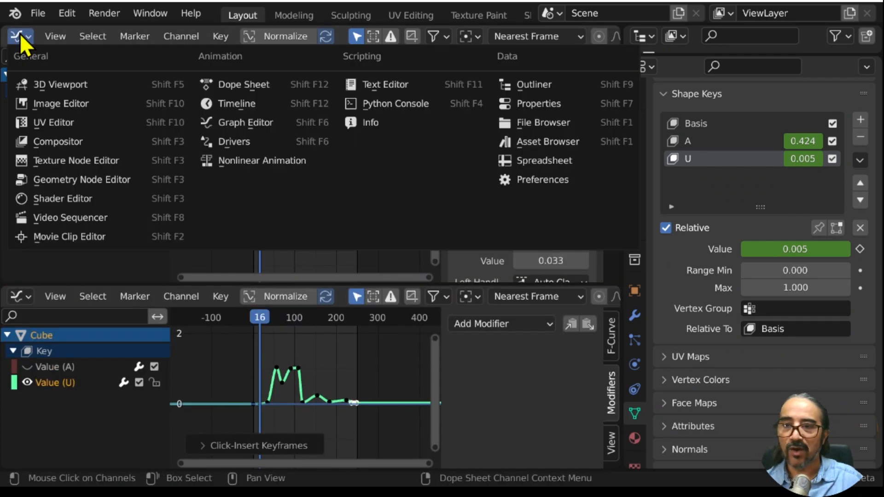
{"action": "left_click", "coordinate": [49, 79]}
{"action": "left_click", "coordinate": [20, 296]}
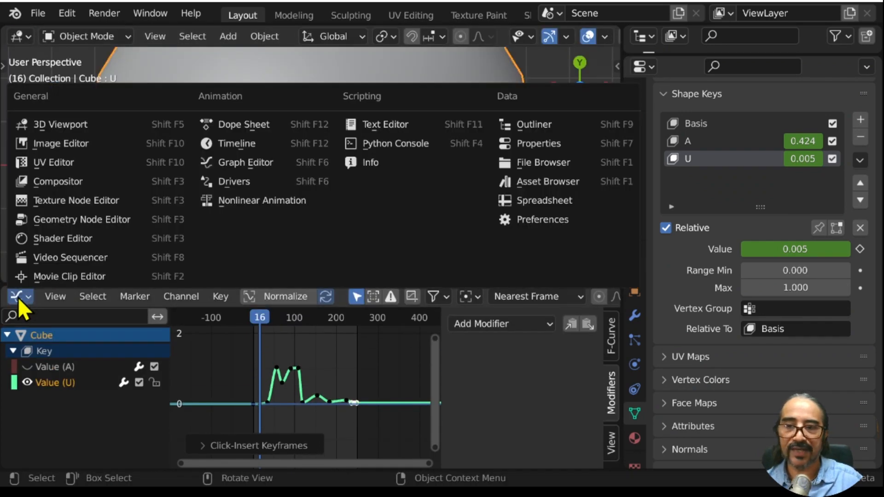
{"action": "key", "text": "Escape"}
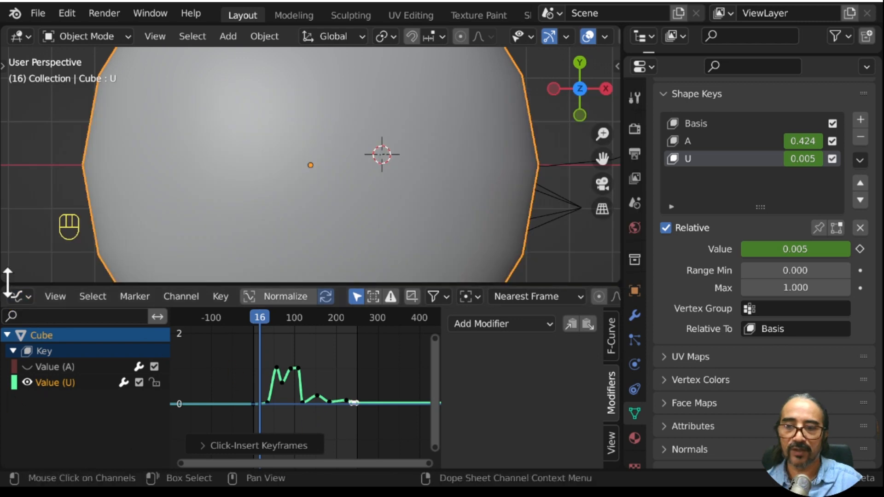
Split off a narrow area between the 3D Viewport and the Graph Editor and make it a Timeline.
{"action": "left_click_drag", "start_coordinate": [7, 288], "coordinate": [37, 300]}
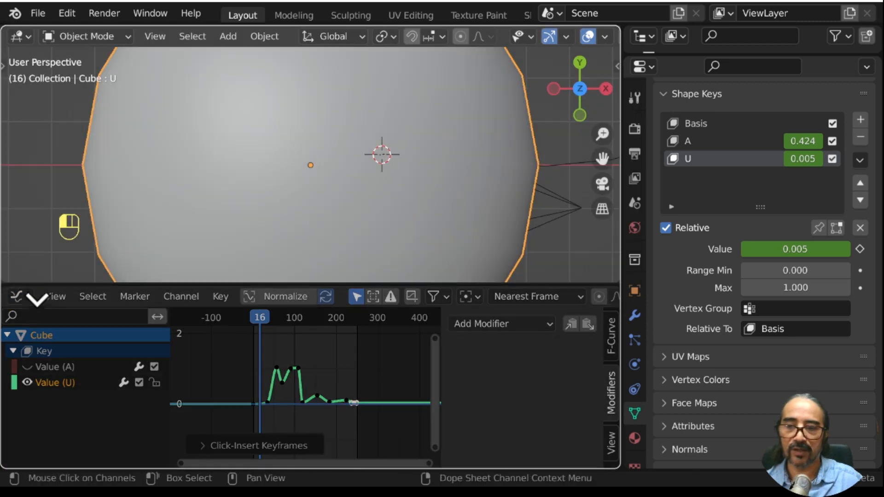
{"action": "left_click_drag", "start_coordinate": [118, 321], "coordinate": [766, 223]}
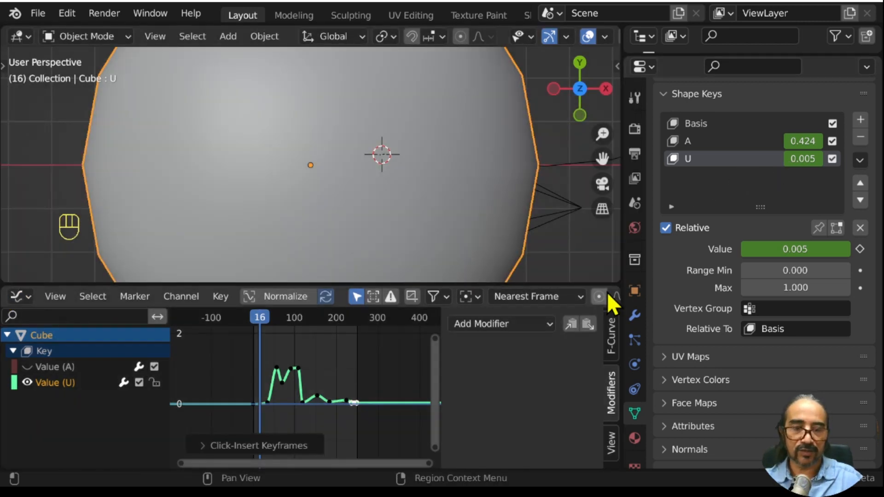
{"action": "left_click_drag", "start_coordinate": [615, 269], "coordinate": [136, 272]}
{"action": "left_click", "coordinate": [18, 264]}
{"action": "left_click", "coordinate": [128, 266]}
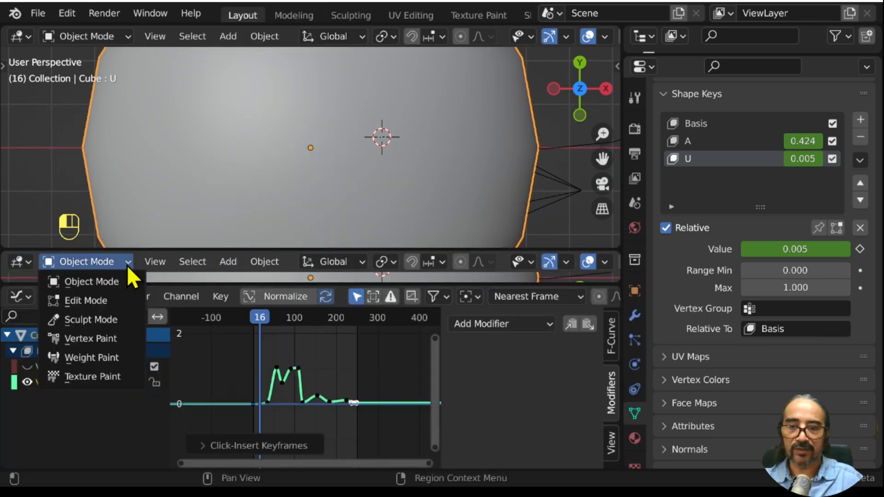
{"action": "left_click", "coordinate": [20, 262]}
{"action": "left_click", "coordinate": [227, 332]}
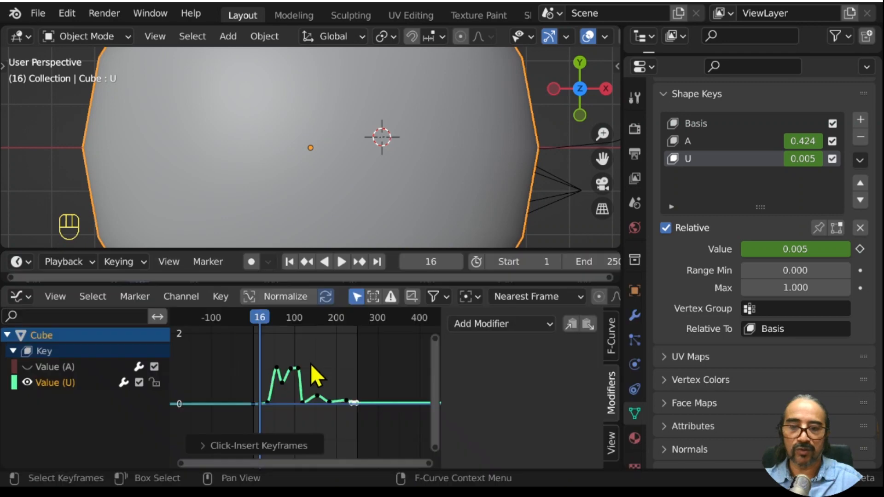
Enlarge the Timeline area upward and set the animation's end frame to 522.
{"action": "scroll", "coordinate": [312, 368], "scroll_direction": "down", "scroll_amount": 2}
{"action": "middle_click_drag", "start_coordinate": [315, 375], "coordinate": [287, 379]}
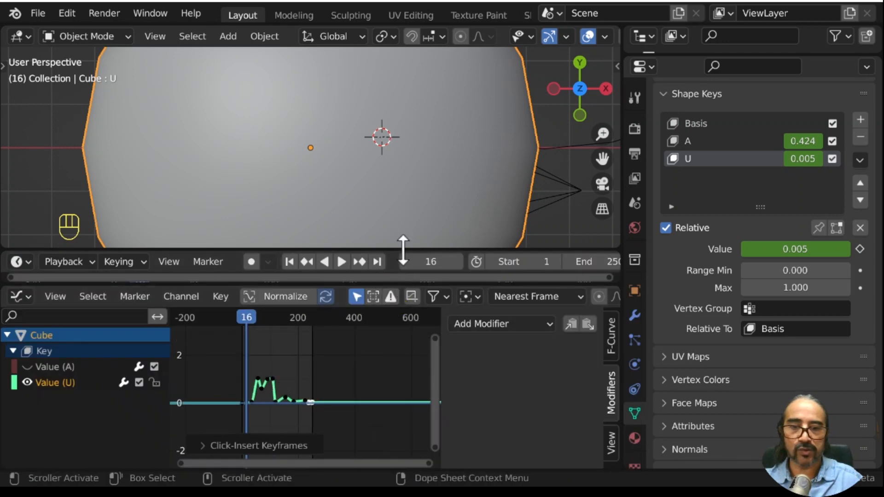
{"action": "left_click_drag", "start_coordinate": [403, 249], "coordinate": [401, 216]}
{"action": "scroll", "coordinate": [557, 227], "scroll_direction": "down", "scroll_amount": 2}
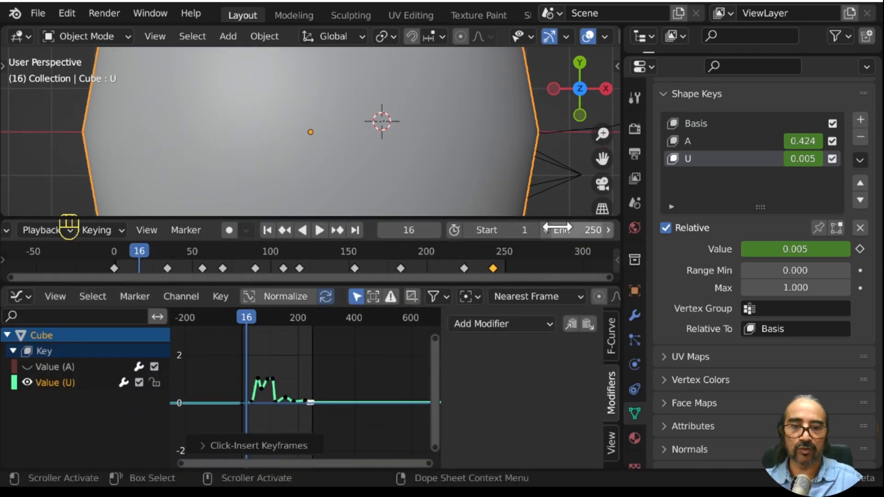
{"action": "left_click_drag", "start_coordinate": [557, 227], "coordinate": [608, 227]}
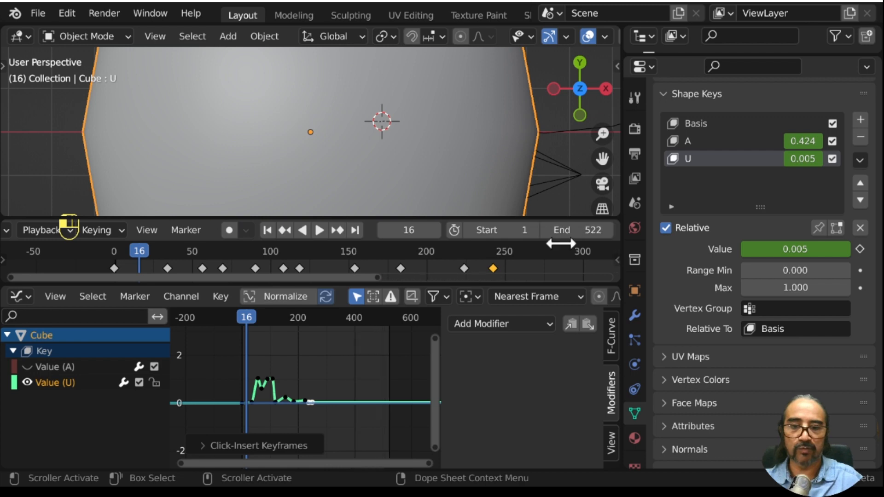
Show the mushroom's face from the front in the new viewport and play the animation from frame 287.
{"action": "left_click", "coordinate": [323, 320]}
{"action": "scroll", "coordinate": [344, 158], "scroll_direction": "down", "scroll_amount": 5}
{"action": "middle_click_drag", "start_coordinate": [333, 167], "coordinate": [308, 128]}
{"action": "scroll", "coordinate": [304, 133], "scroll_direction": "up", "scroll_amount": 3}
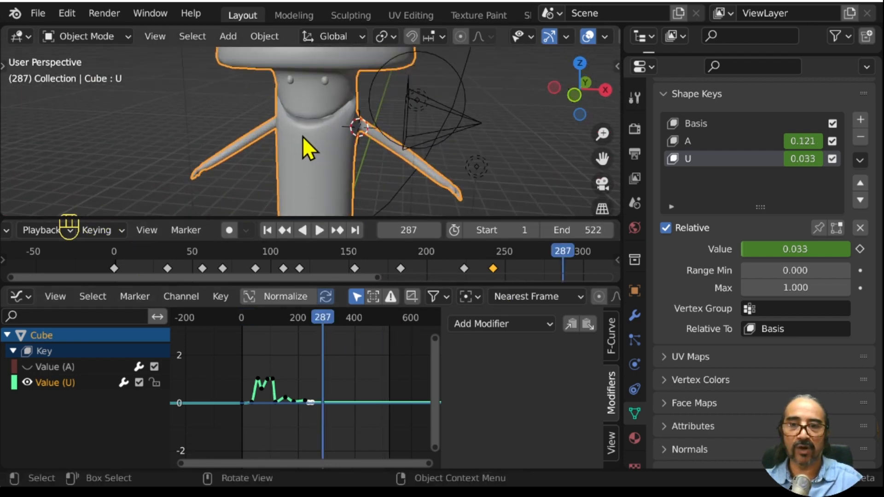
{"action": "key", "text": "space"}
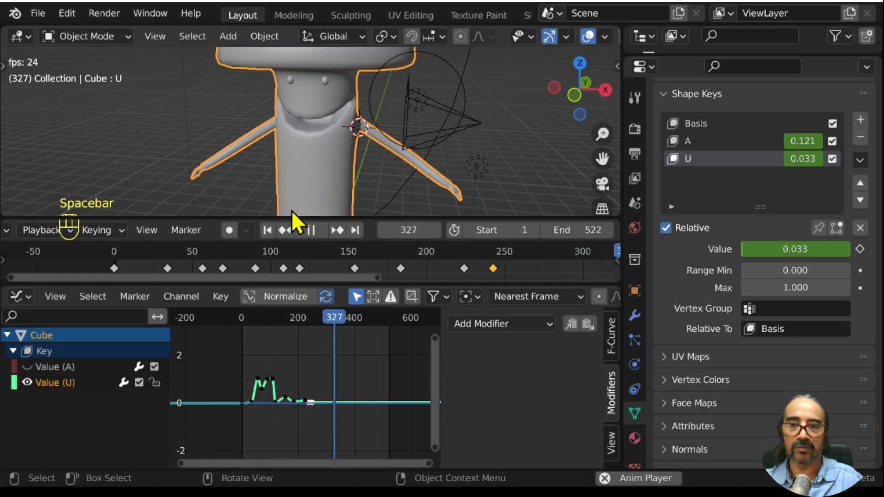
{"action": "key", "text": "space"}
Play to frame 260, insert U keyframes between about 0.1 and 0.8 from about frame 270 to 480, and return to frame 0.
{"action": "left_click", "coordinate": [308, 316]}
{"action": "scroll", "coordinate": [345, 361], "scroll_direction": "up", "scroll_amount": 1}
{"action": "key", "text": "space"}
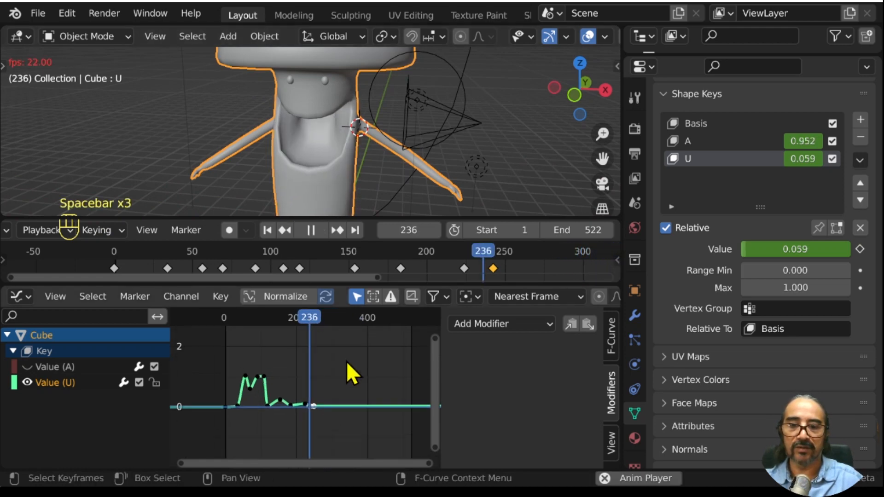
{"action": "key", "text": "space"}
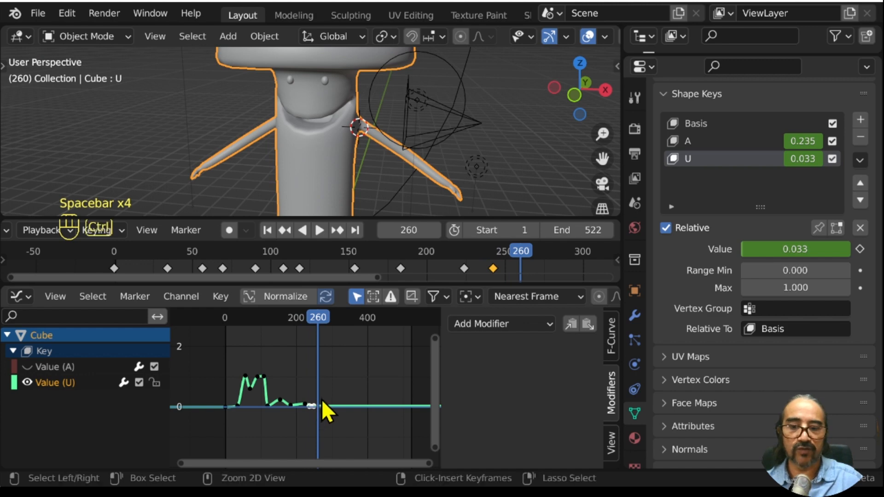
{"action": "right_click", "coordinate": [321, 398], "text": "ctrl"}
{"action": "right_click", "coordinate": [337, 386], "text": "ctrl"}
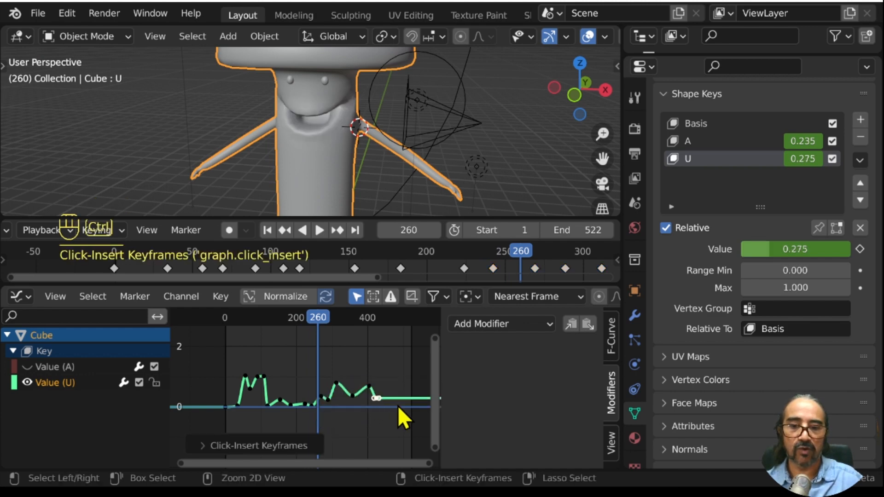
{"action": "left_click", "coordinate": [226, 321]}
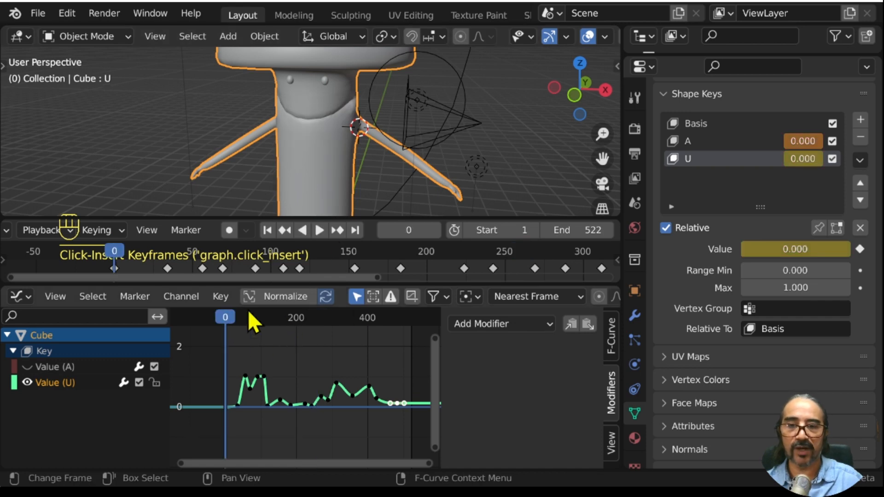
Set the animation's end frame to 150 and play the shortened range with the mushroom's face in view.
{"action": "left_click", "coordinate": [579, 230]}
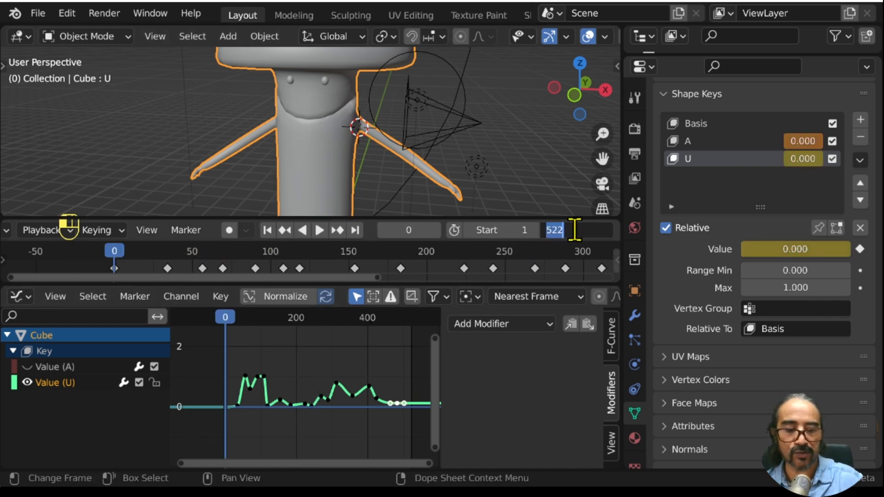
{"action": "type", "text": "150"}
{"action": "key", "text": "Return"}
{"action": "mouse_move", "coordinate": [293, 187]}
{"action": "middle_mouse_down"}
{"action": "mouse_move", "coordinate": [300, 165]}
{"action": "mouse_move", "coordinate": [287, 145]}
{"action": "middle_mouse_up"}
{"action": "middle_click_drag", "start_coordinate": [295, 109], "coordinate": [308, 171]}
{"action": "key", "text": "space"}
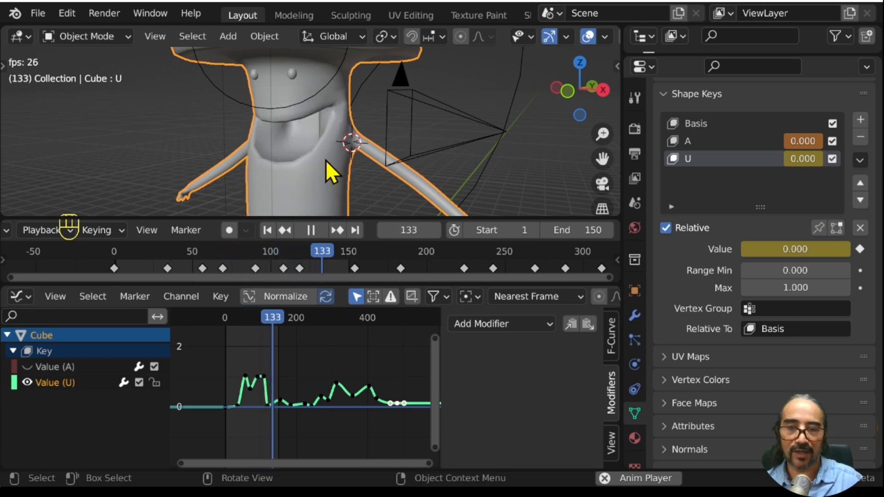
{"action": "key", "text": "space"}
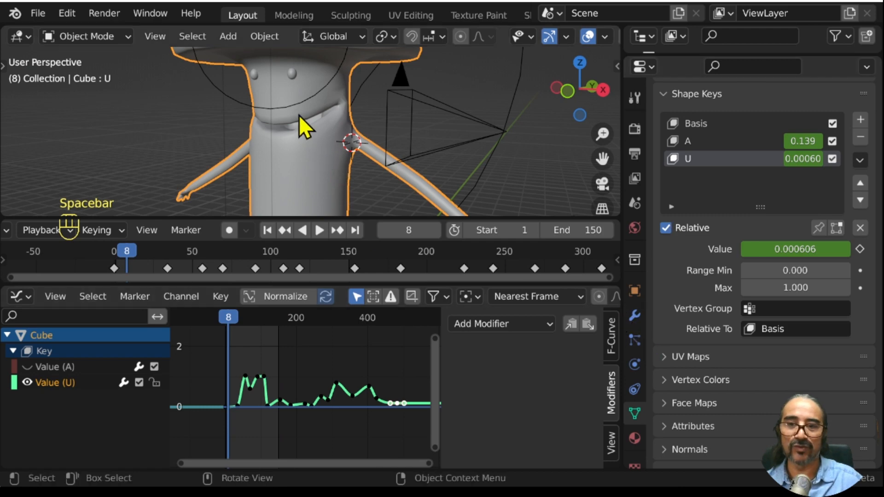
Unhide the mushroom's rig, switch its skeleton to Pose Position and return to frame 0.
{"action": "scroll", "coordinate": [311, 99], "scroll_direction": "down", "scroll_amount": 4}
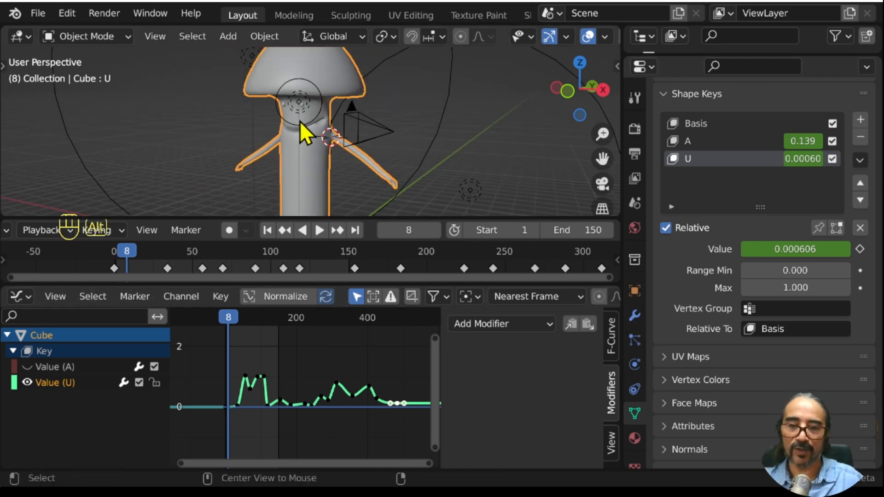
{"action": "key", "text": "alt+h"}
{"action": "left_click", "coordinate": [318, 167]}
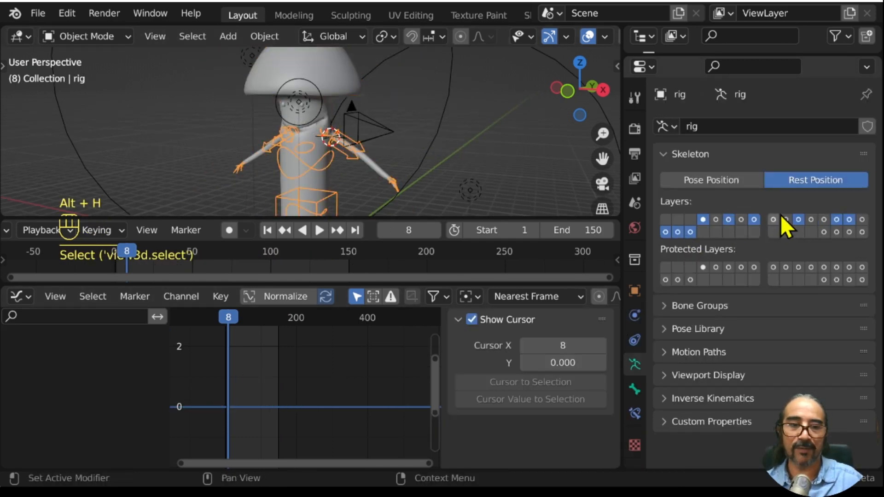
{"action": "left_click", "coordinate": [716, 179]}
{"action": "key", "text": "space"}
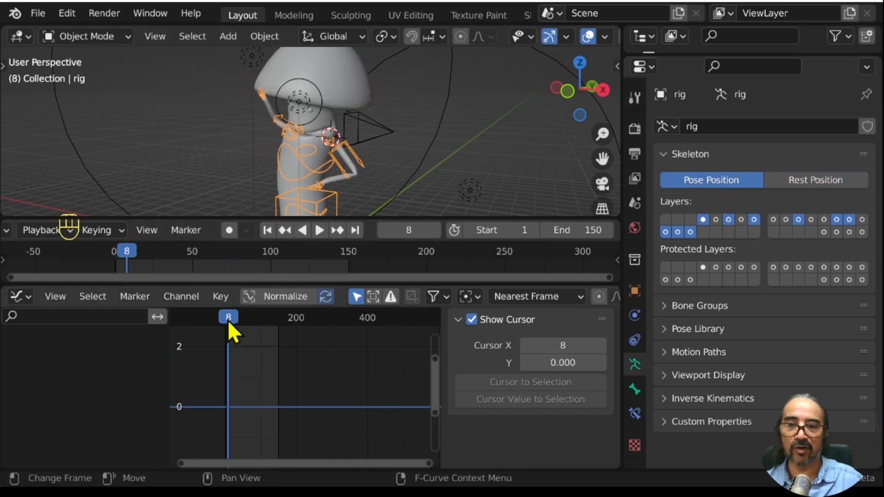
{"action": "key", "text": "Escape"}
{"action": "middle_click_drag", "start_coordinate": [265, 183], "coordinate": [318, 179]}
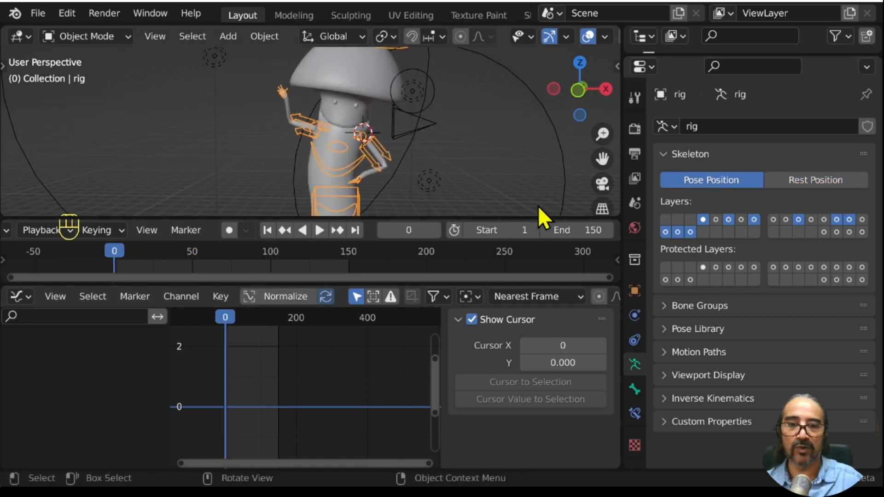
Put the rig in Pose Mode and show the Pose Library with the current file's poses beside the viewport.
{"action": "key", "text": "ctrl+space"}
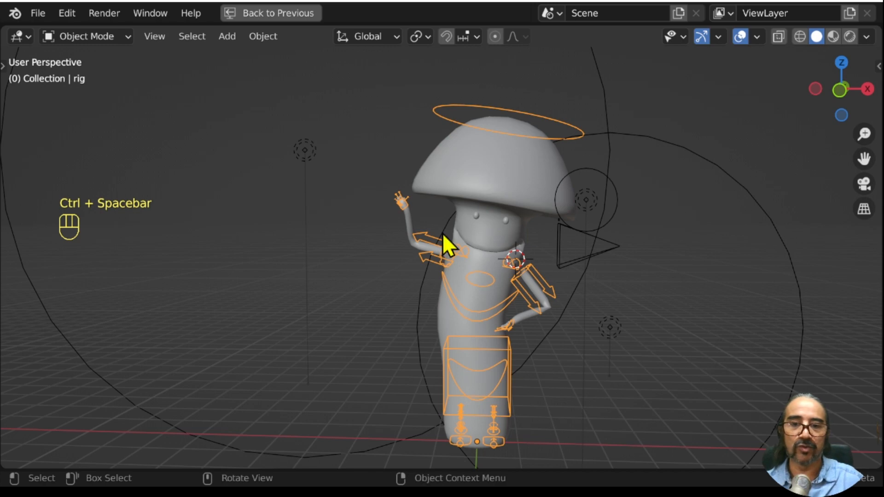
{"action": "key", "text": "ctrl+Tab"}
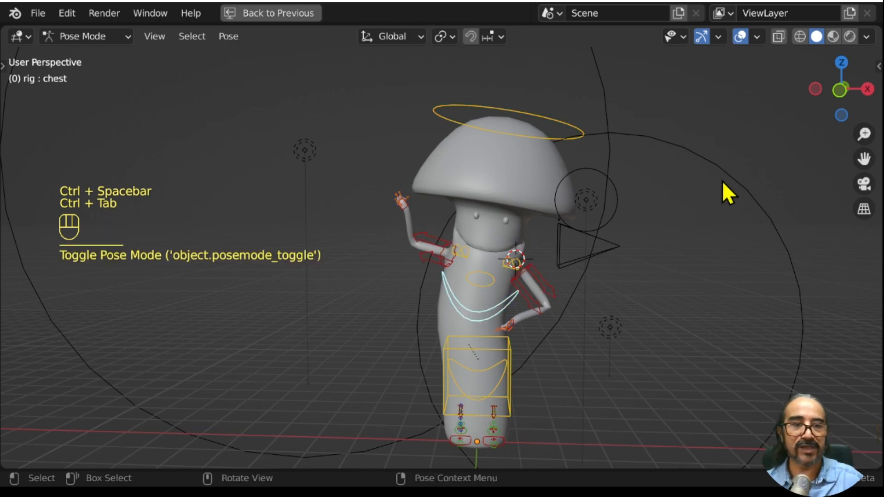
{"action": "key", "text": "n"}
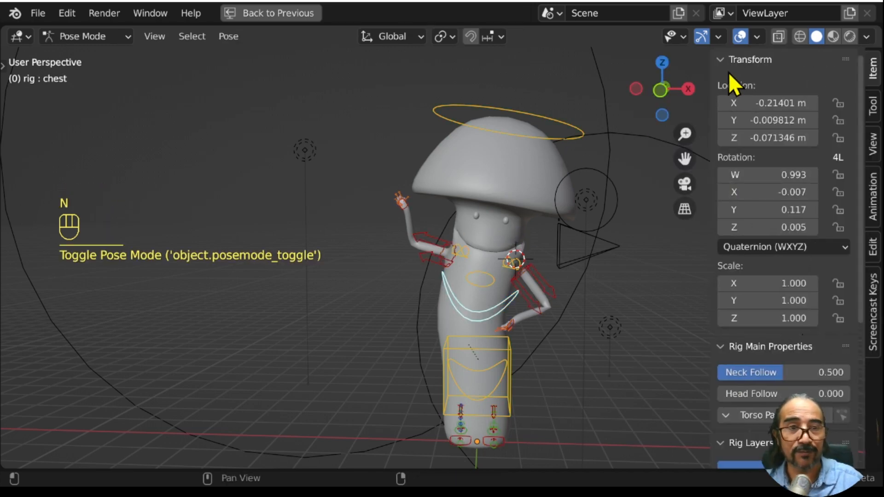
{"action": "left_click", "coordinate": [721, 61]}
{"action": "left_click", "coordinate": [873, 197]}
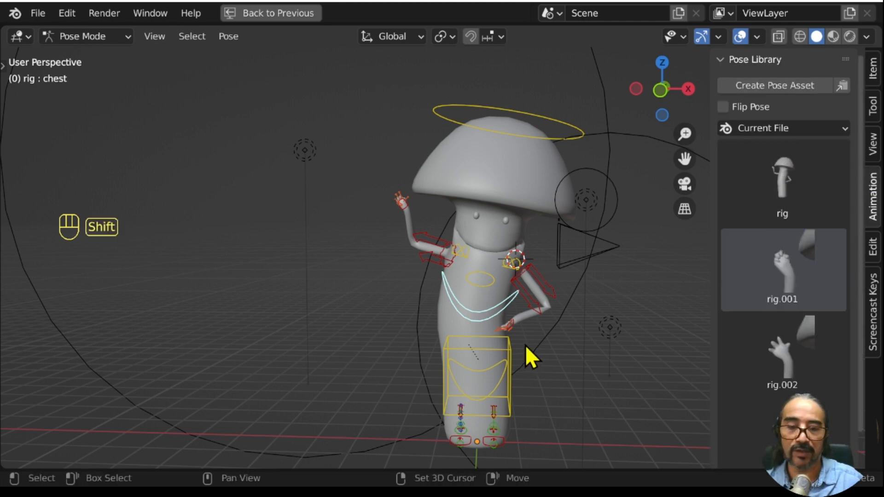
{"action": "middle_click_drag", "start_coordinate": [525, 346], "coordinate": [423, 371], "text": "shift"}
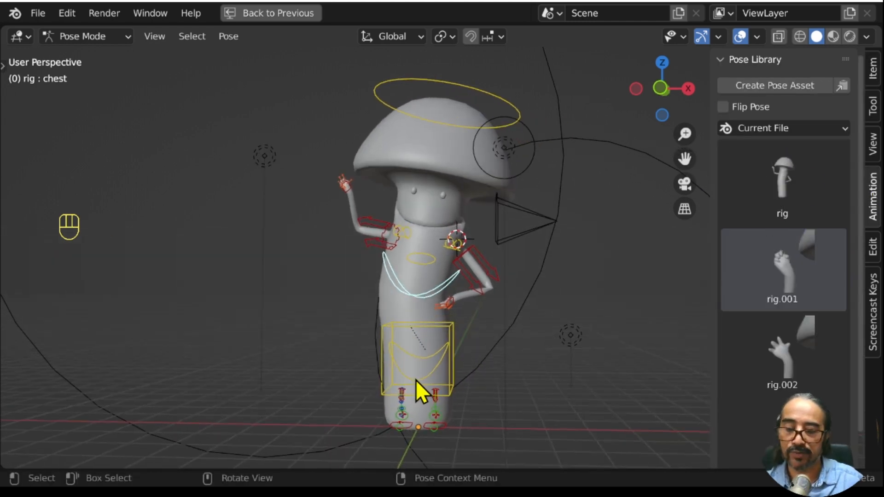
{"action": "key", "text": "ctrl+space"}
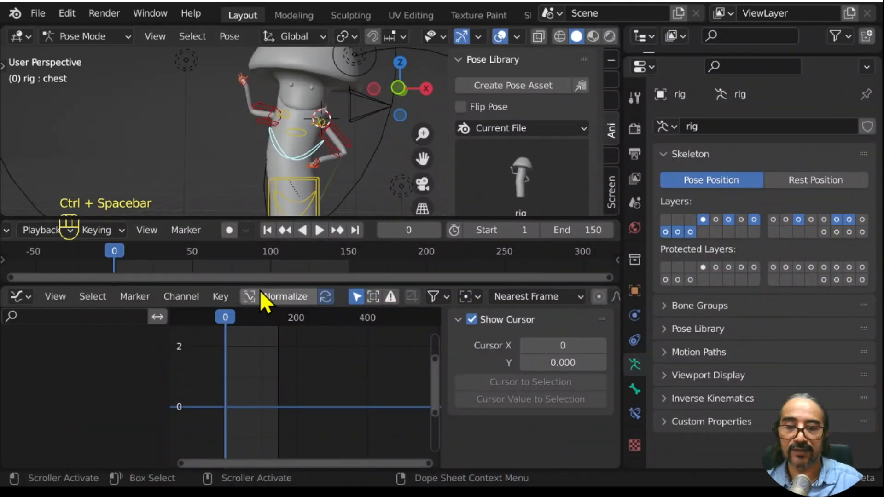
Turn on auto keying and shrink the Graph Editor to enlarge the 3D Viewport above the Timeline.
{"action": "left_click", "coordinate": [228, 230]}
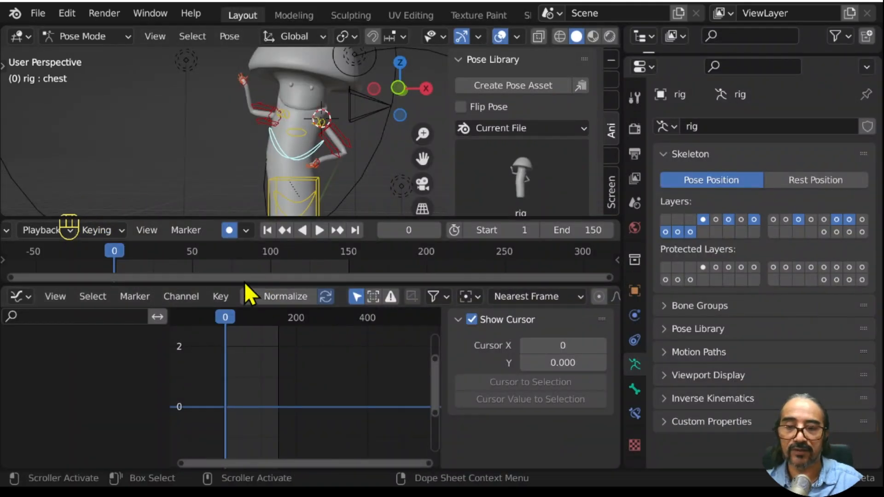
{"action": "left_click_drag", "start_coordinate": [244, 285], "coordinate": [246, 449]}
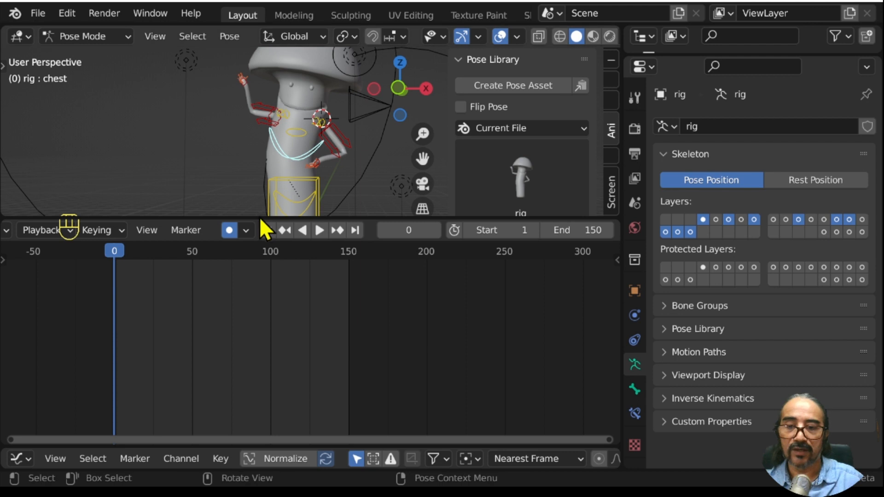
{"action": "left_click_drag", "start_coordinate": [256, 217], "coordinate": [249, 328]}
{"action": "scroll", "coordinate": [530, 184], "scroll_direction": "down", "scroll_amount": 5}
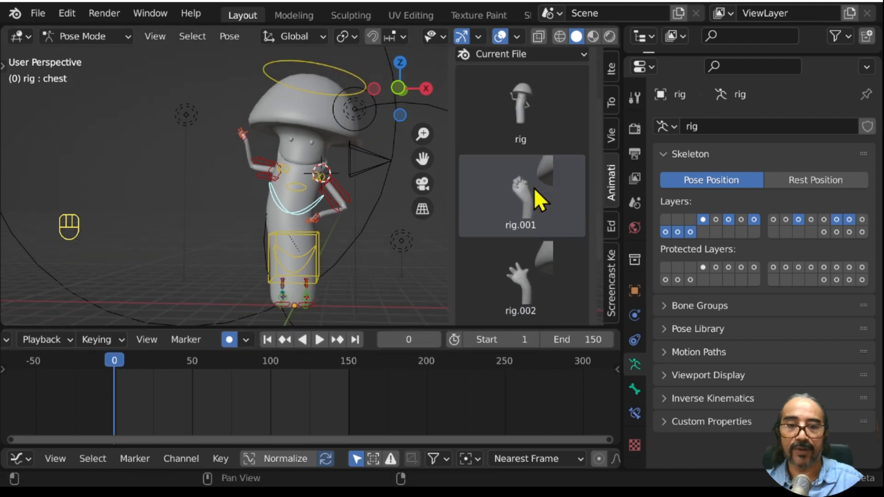
Select all the rig's bones and key the library pose rig.003 at frames 0 and 149.
{"action": "scroll", "coordinate": [540, 194], "scroll_direction": "down", "scroll_amount": 2}
{"action": "key", "text": "a"}
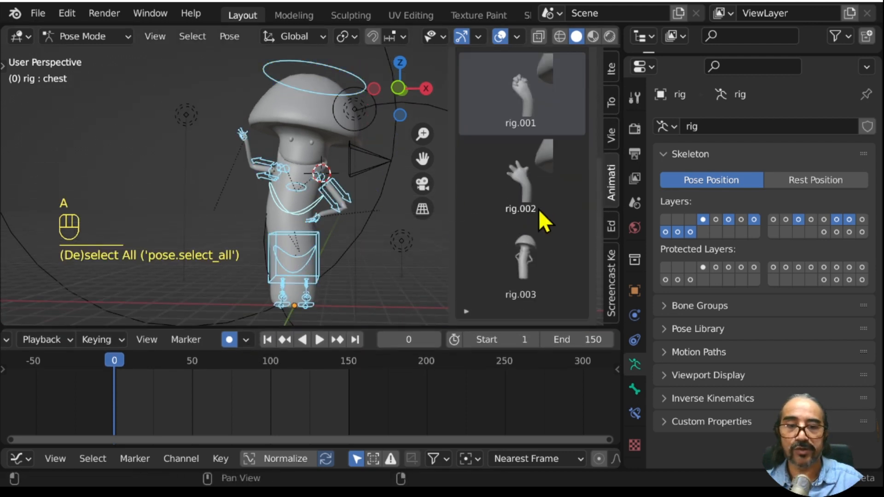
{"action": "double_click", "coordinate": [533, 260]}
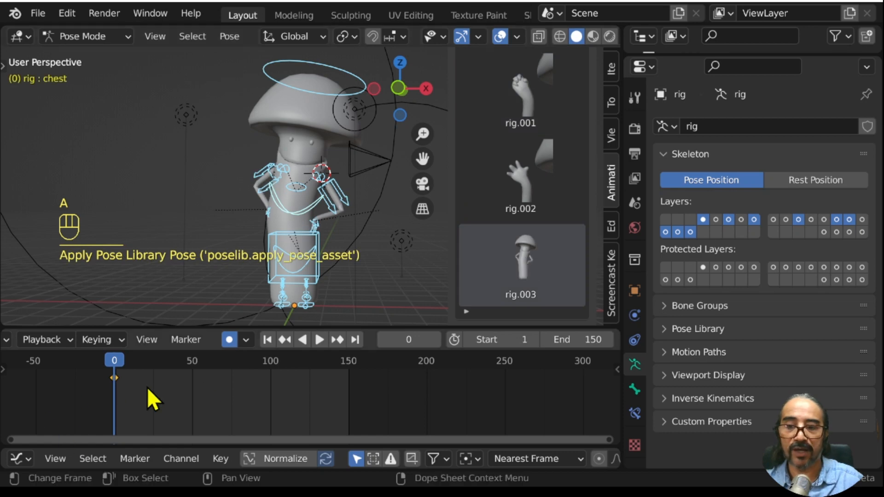
{"action": "left_click", "coordinate": [347, 360]}
{"action": "double_click", "coordinate": [529, 276]}
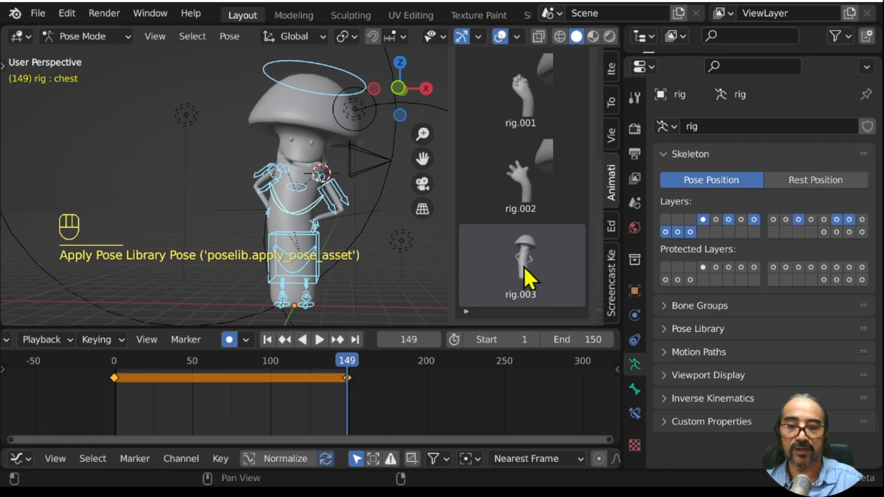
Key the library pose rig at about frame 22 and the pose rig.003 at frame 52.
{"action": "left_click_drag", "start_coordinate": [121, 367], "coordinate": [196, 368]}
{"action": "scroll", "coordinate": [505, 178], "scroll_direction": "up", "scroll_amount": 2}
{"action": "scroll", "coordinate": [504, 170], "scroll_direction": "up", "scroll_amount": 3}
{"action": "double_click", "coordinate": [521, 203]}
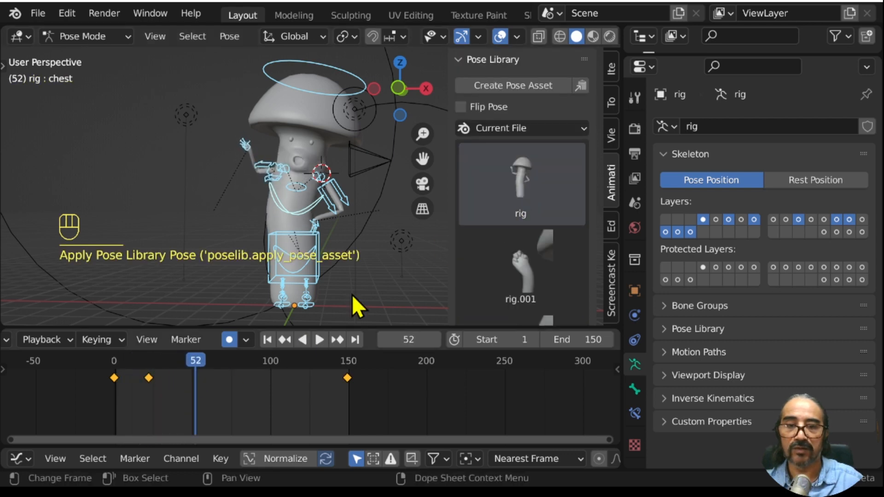
{"action": "scroll", "coordinate": [539, 271], "scroll_direction": "down", "scroll_amount": 3}
{"action": "double_click", "coordinate": [528, 265]}
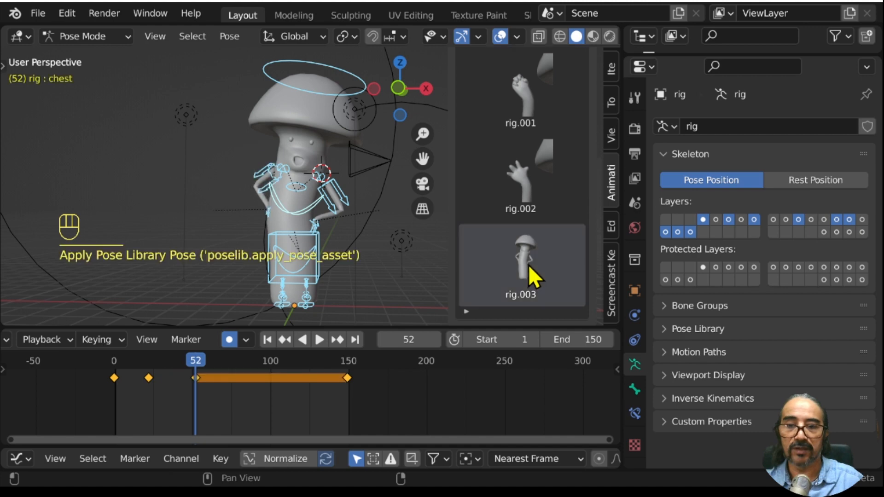
Turn off auto keying, hide the viewport overlays and play the animation from frame 0, stopping at frame 82.
{"action": "left_click_drag", "start_coordinate": [164, 363], "coordinate": [98, 366]}
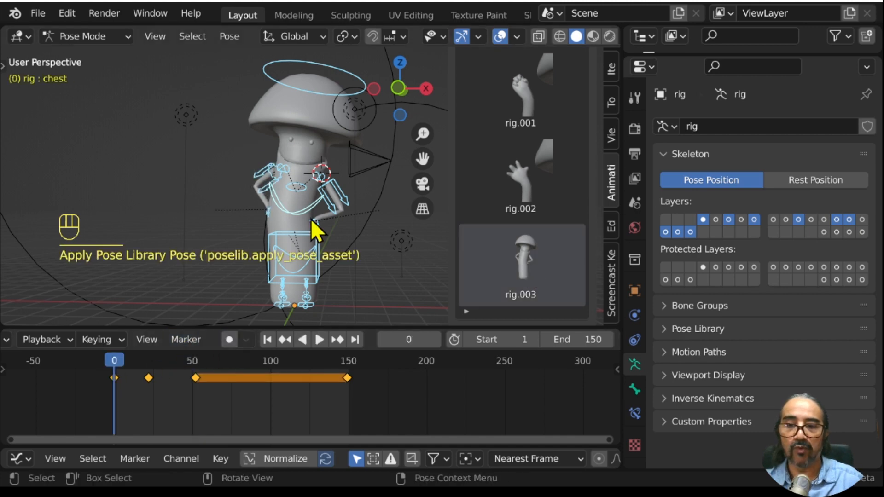
{"action": "left_click", "coordinate": [499, 37]}
{"action": "key", "text": "space"}
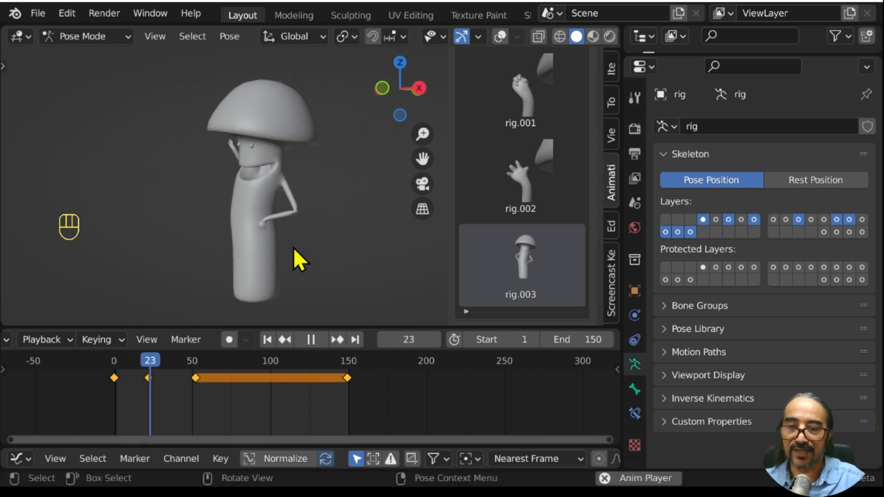
{"action": "scroll", "coordinate": [294, 248], "scroll_direction": "up", "scroll_amount": 3}
{"action": "middle_click_drag", "start_coordinate": [248, 226], "coordinate": [292, 233], "text": "shift"}
{"action": "scroll", "coordinate": [292, 234], "scroll_direction": "down", "scroll_amount": 1}
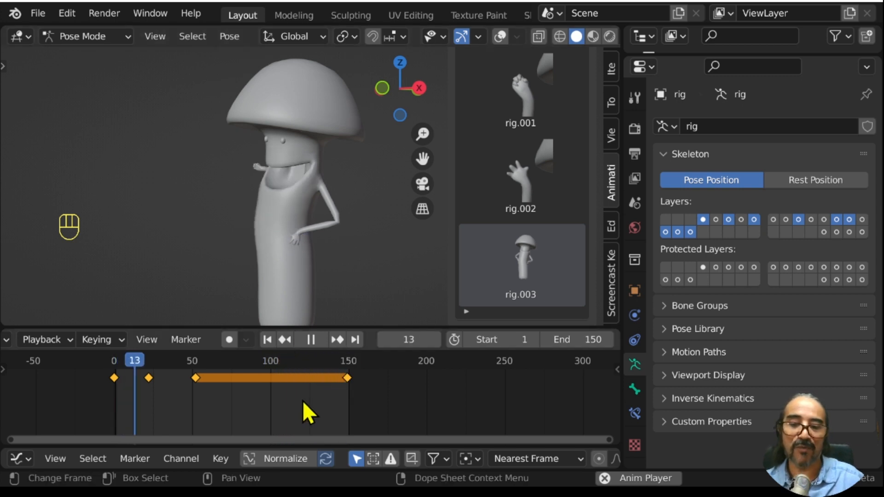
{"action": "scroll", "coordinate": [290, 207], "scroll_direction": "up", "scroll_amount": 1}
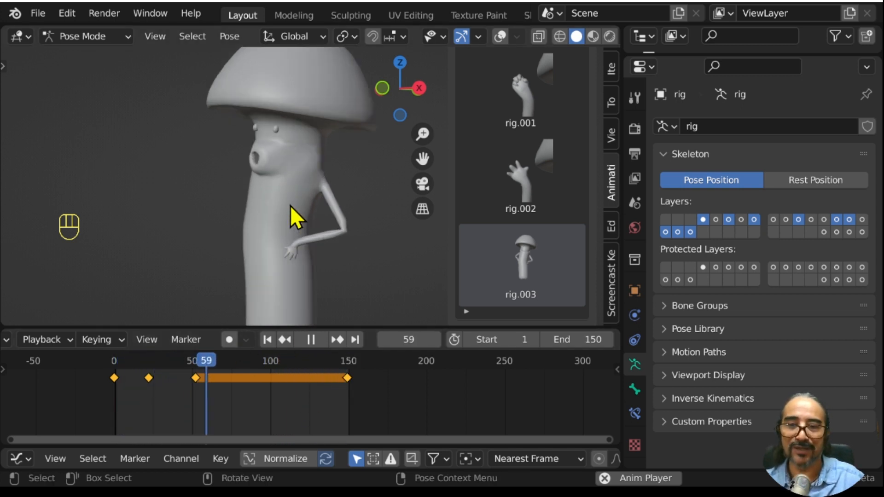
{"action": "scroll", "coordinate": [289, 205], "scroll_direction": "up", "scroll_amount": 3, "text": "shift"}
{"action": "key", "text": "space"}
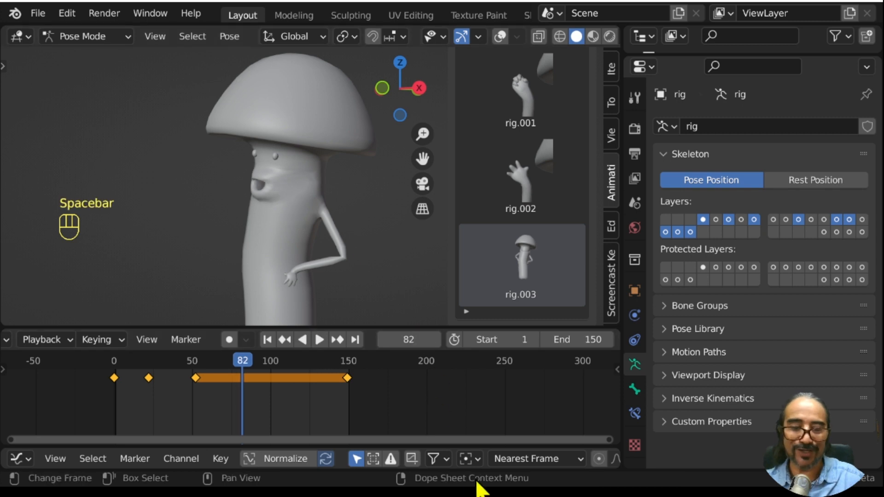